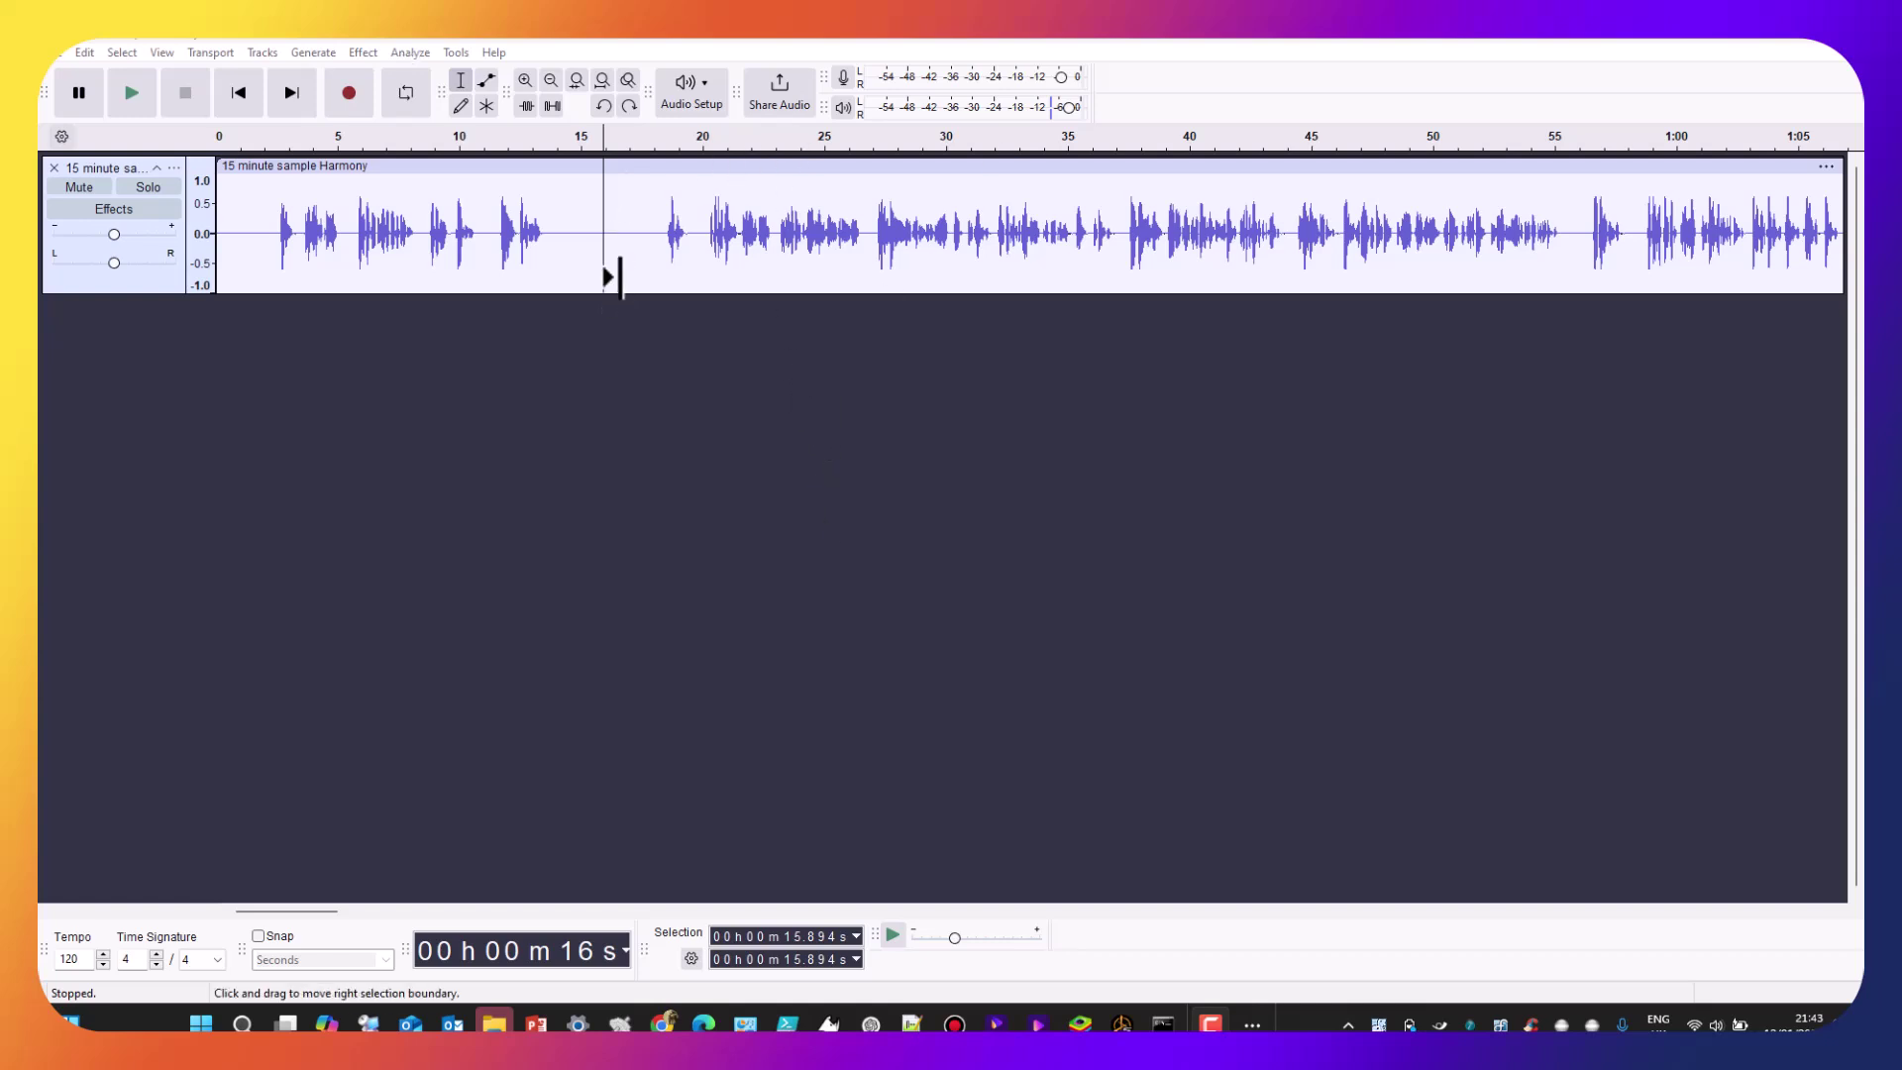
Run the ACX Check on the entire 15 minute sample Harmony track
scroll(614, 278, "up", 1)
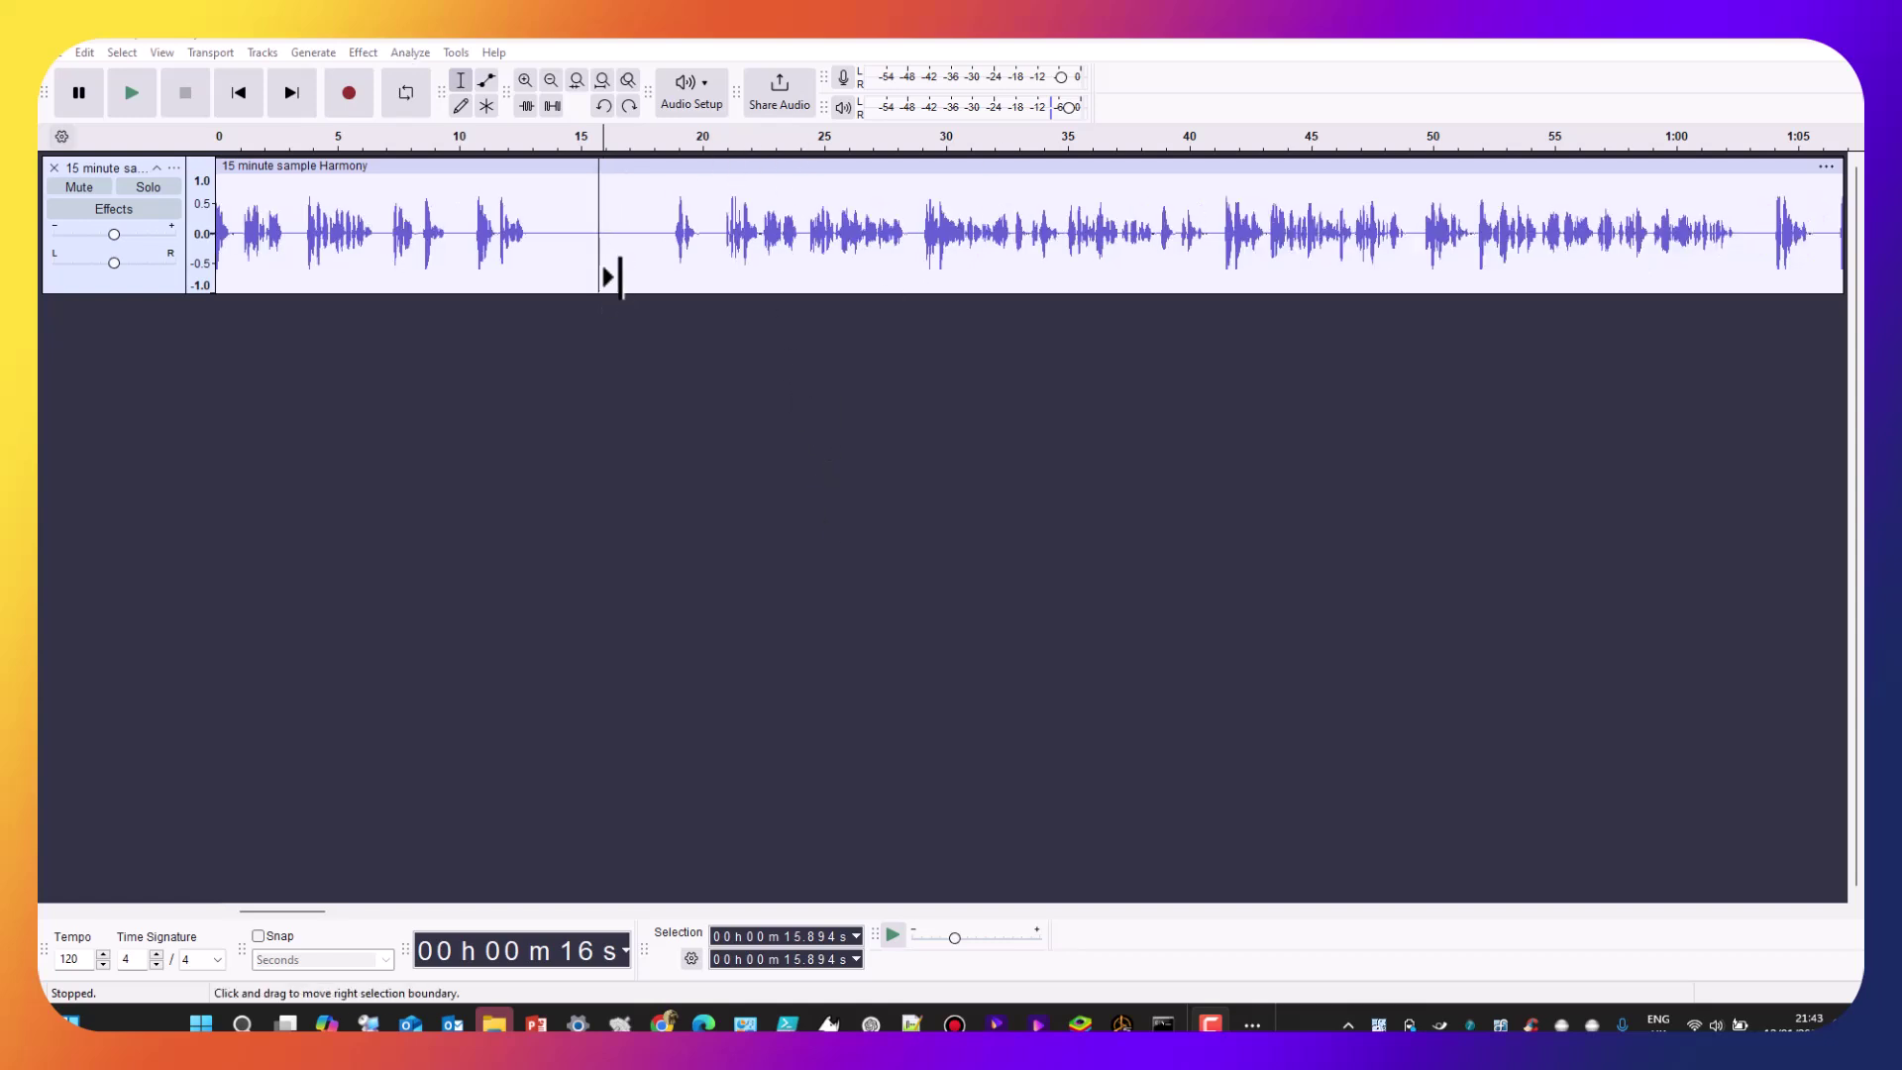
left_click(554, 226)
key("ctrl+a")
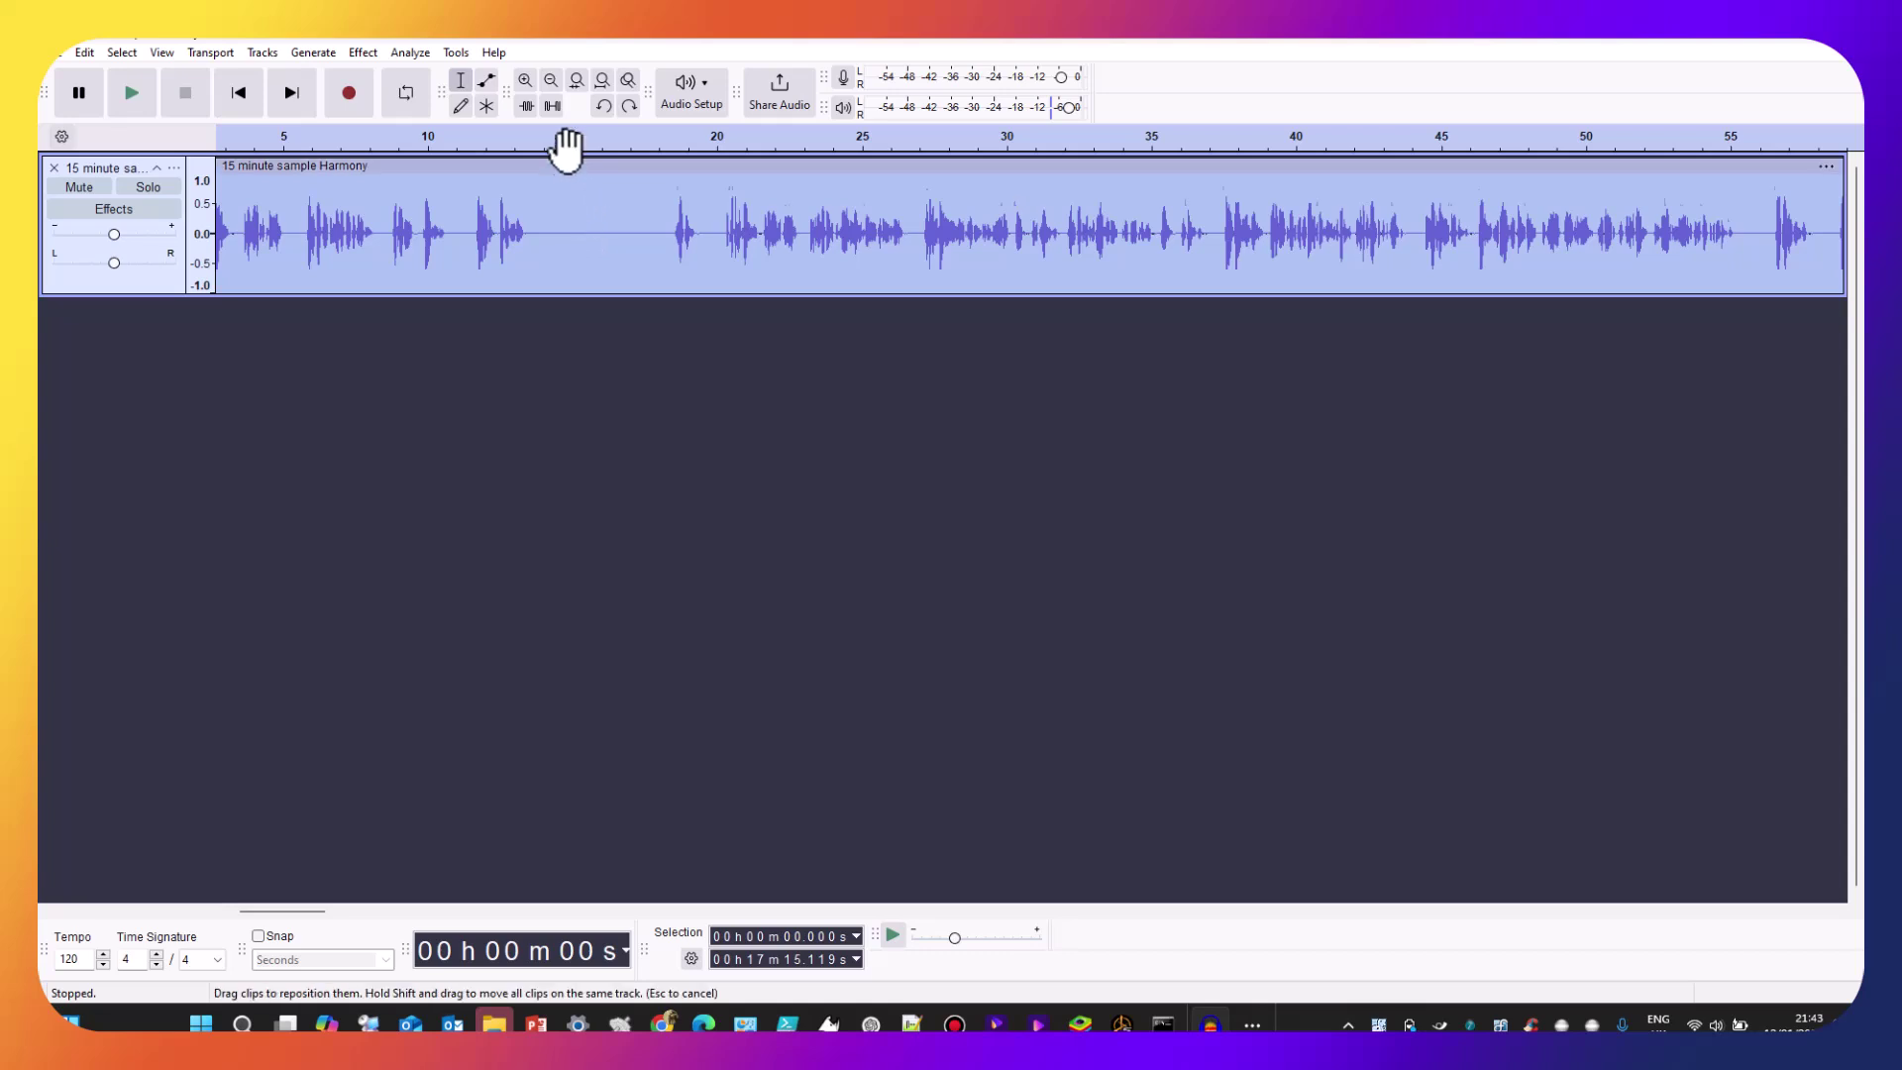
left_click(406, 52)
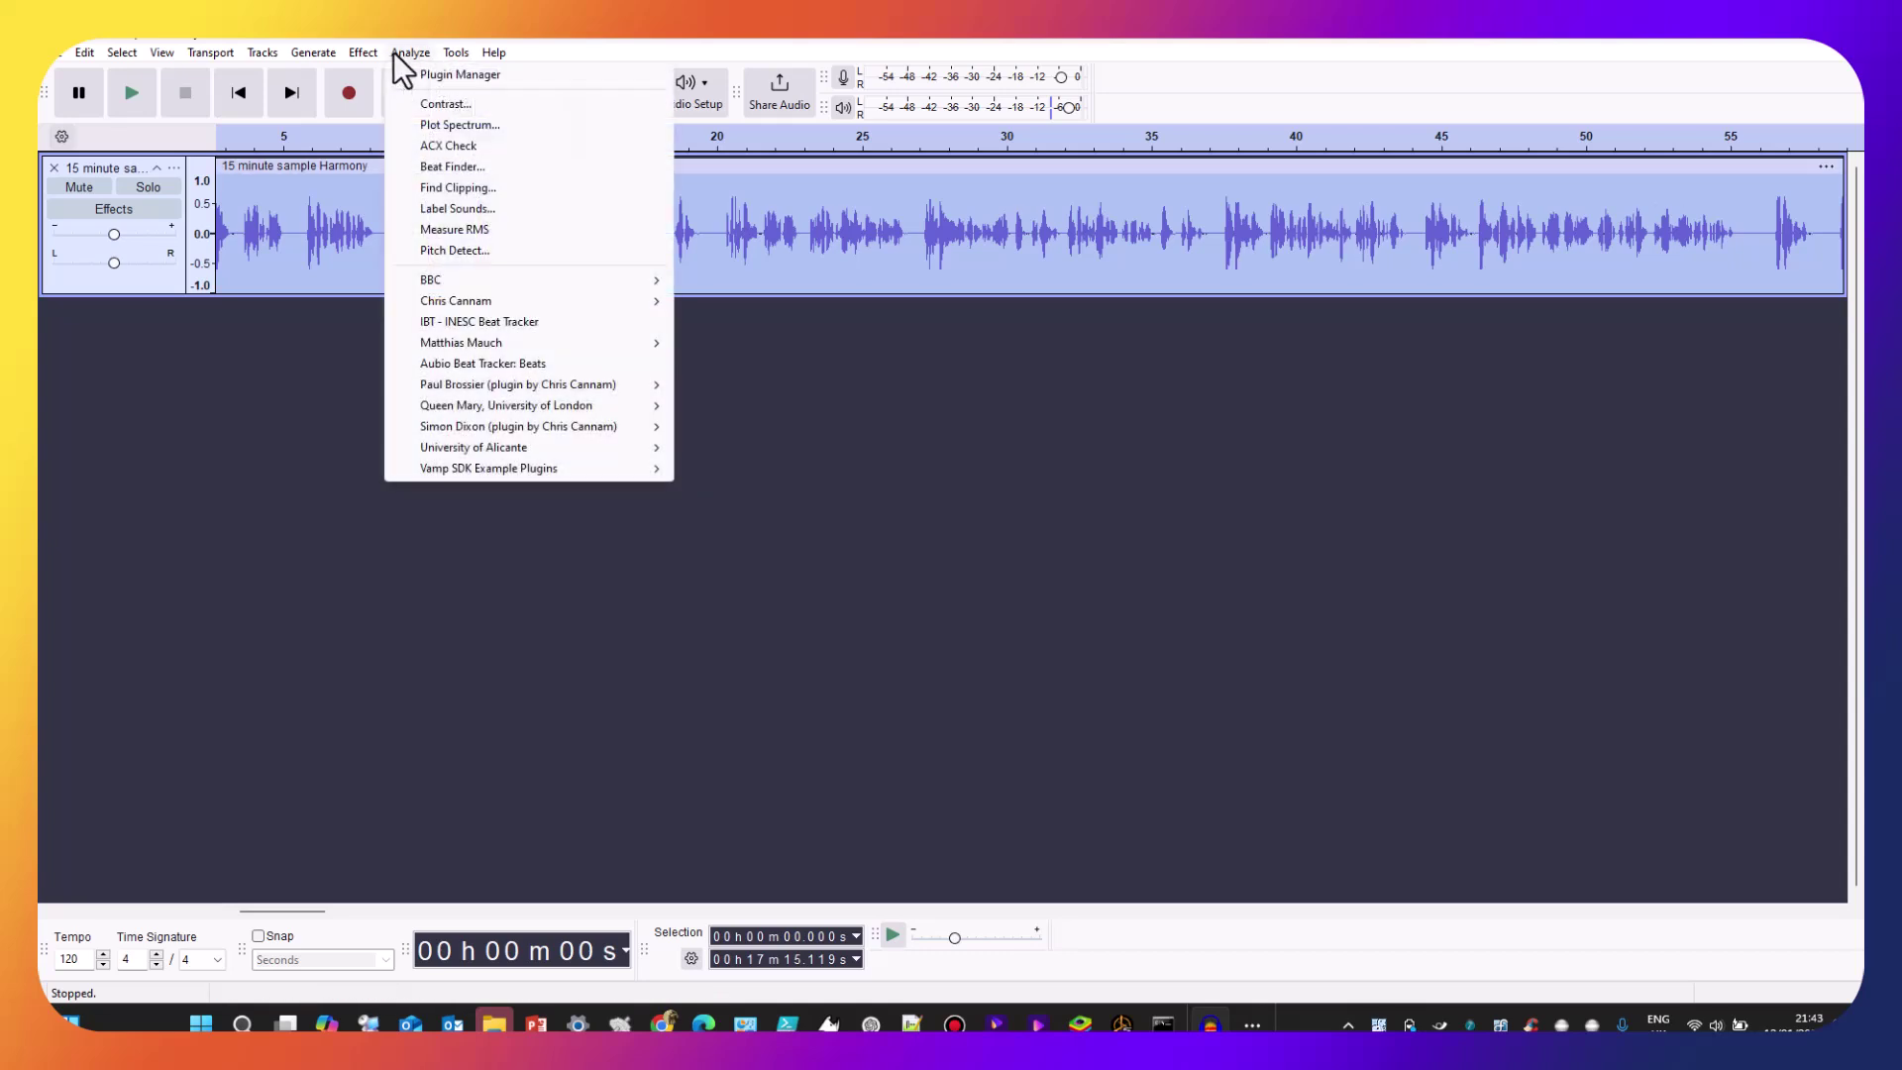
left_click(456, 146)
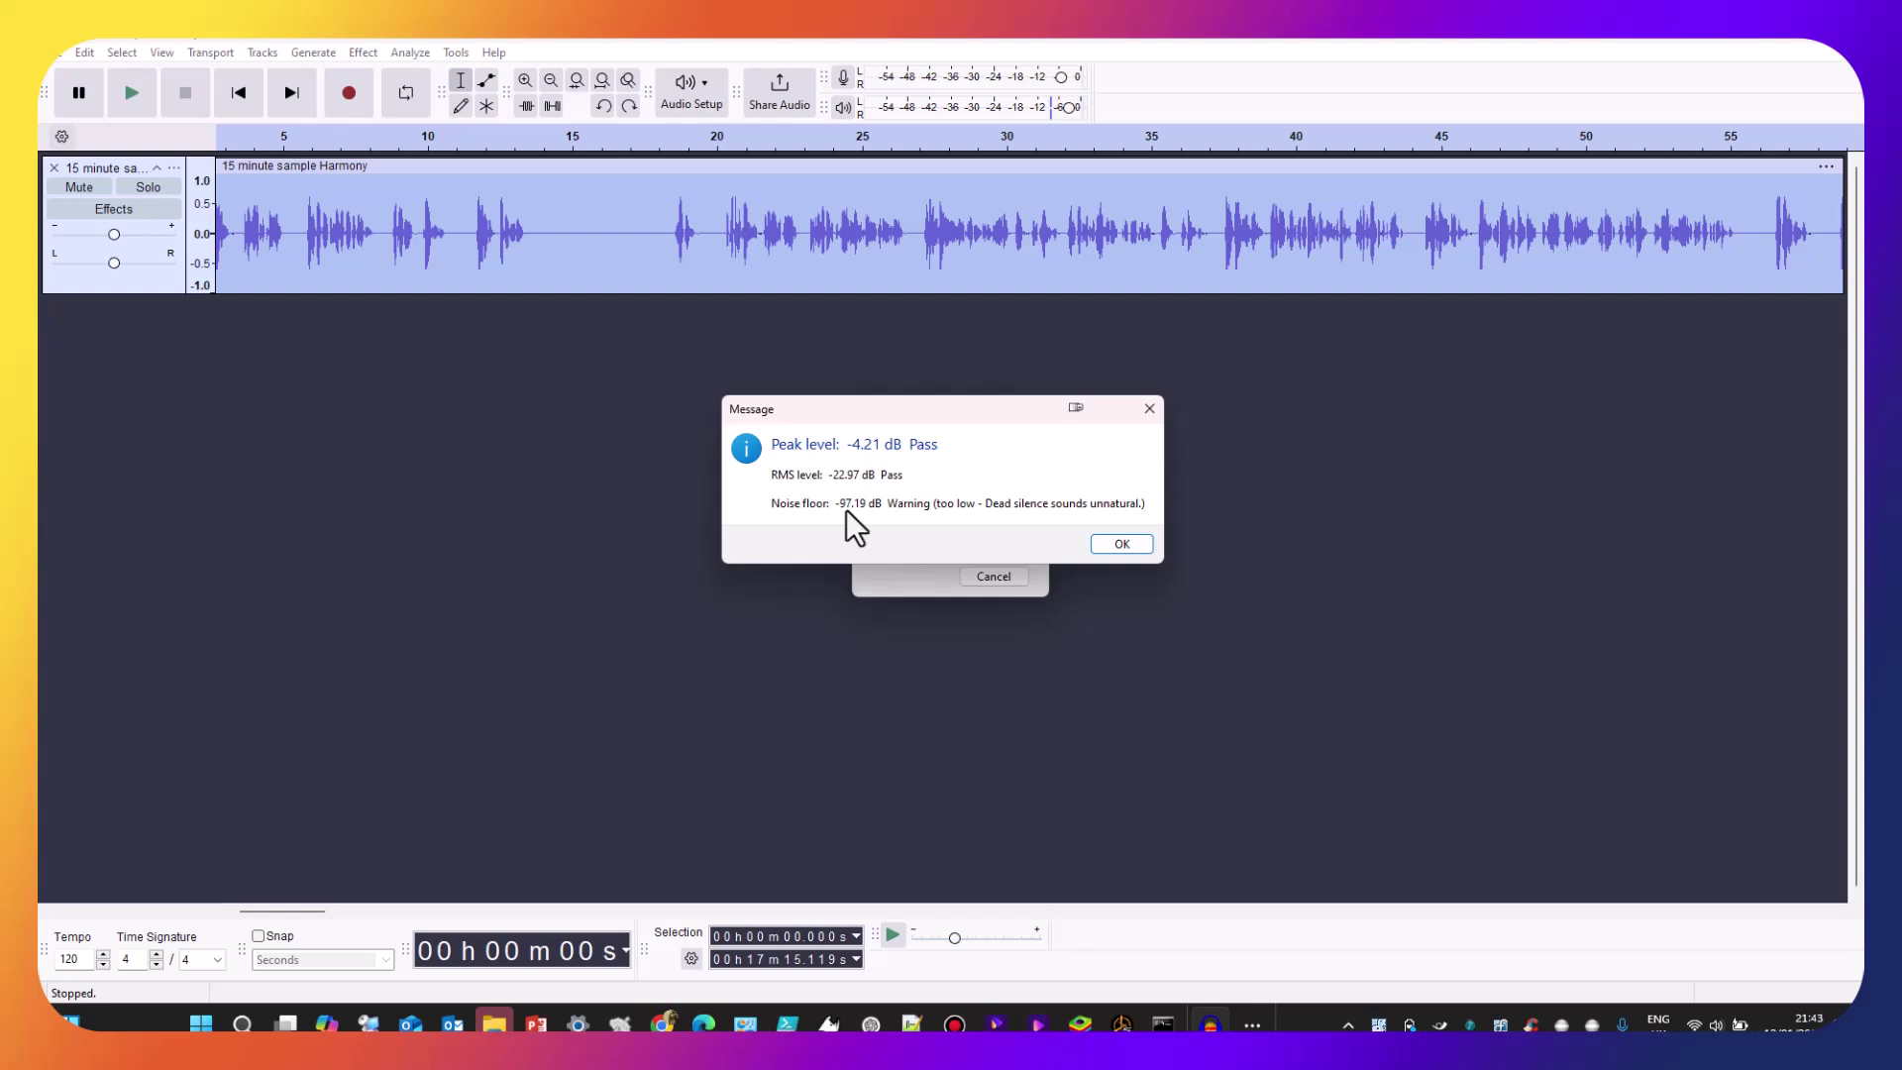
left_click(1122, 544)
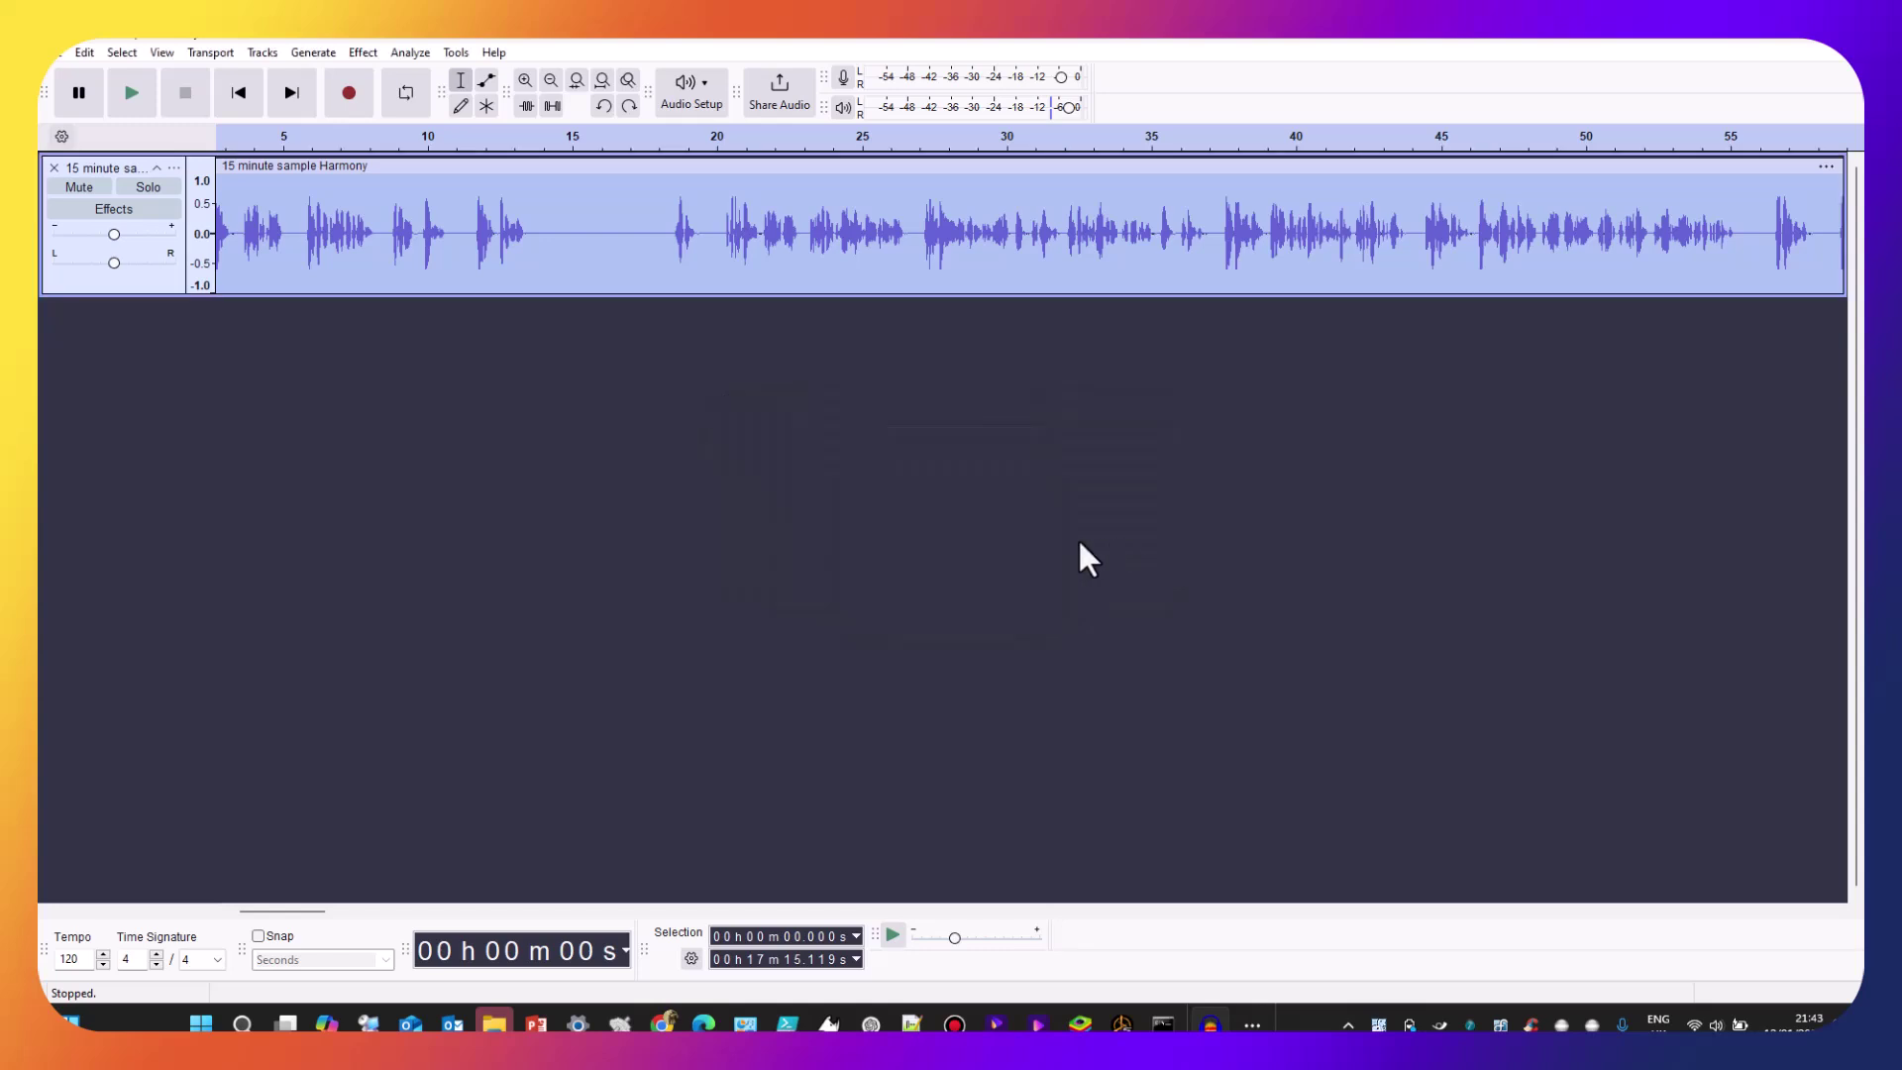
Run the ACX Check on just the silent gap from about 14.2 s to 18.2 s
left_click(585, 230)
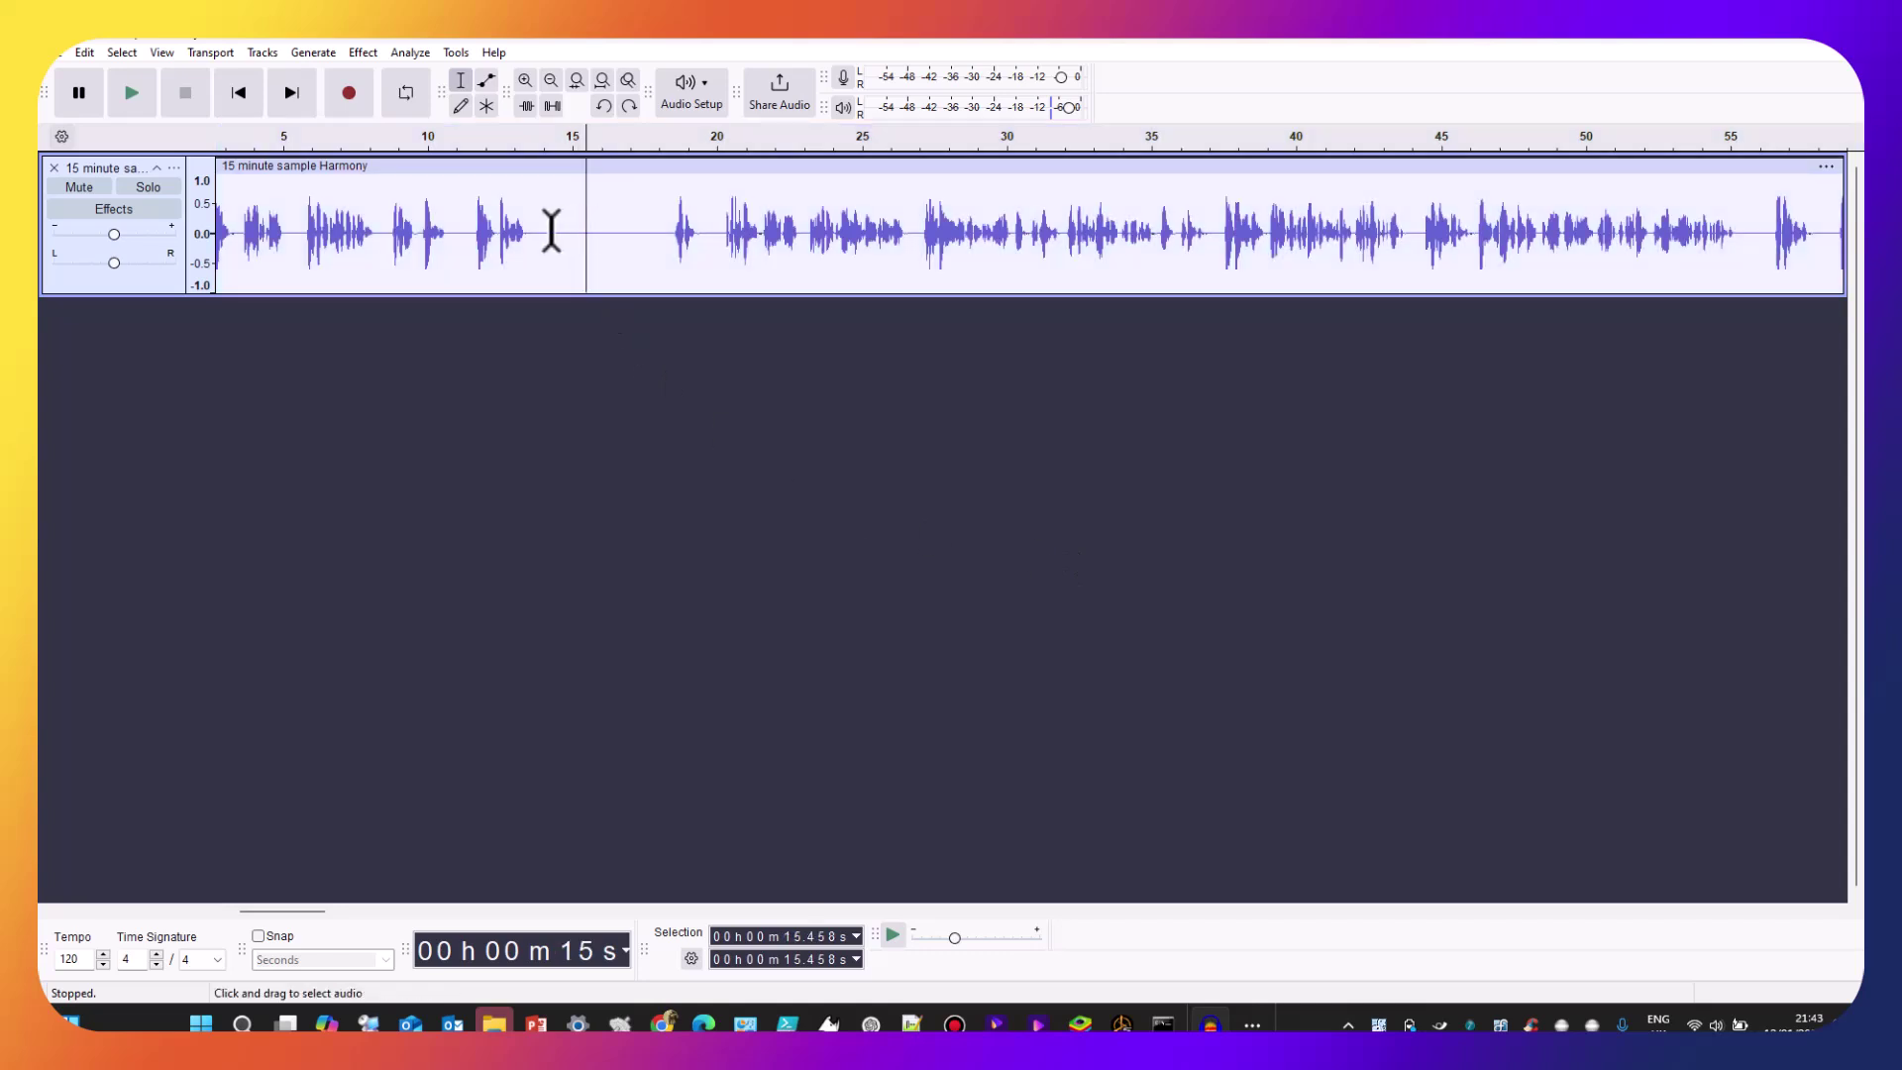
left_click_drag(550, 230, 667, 238)
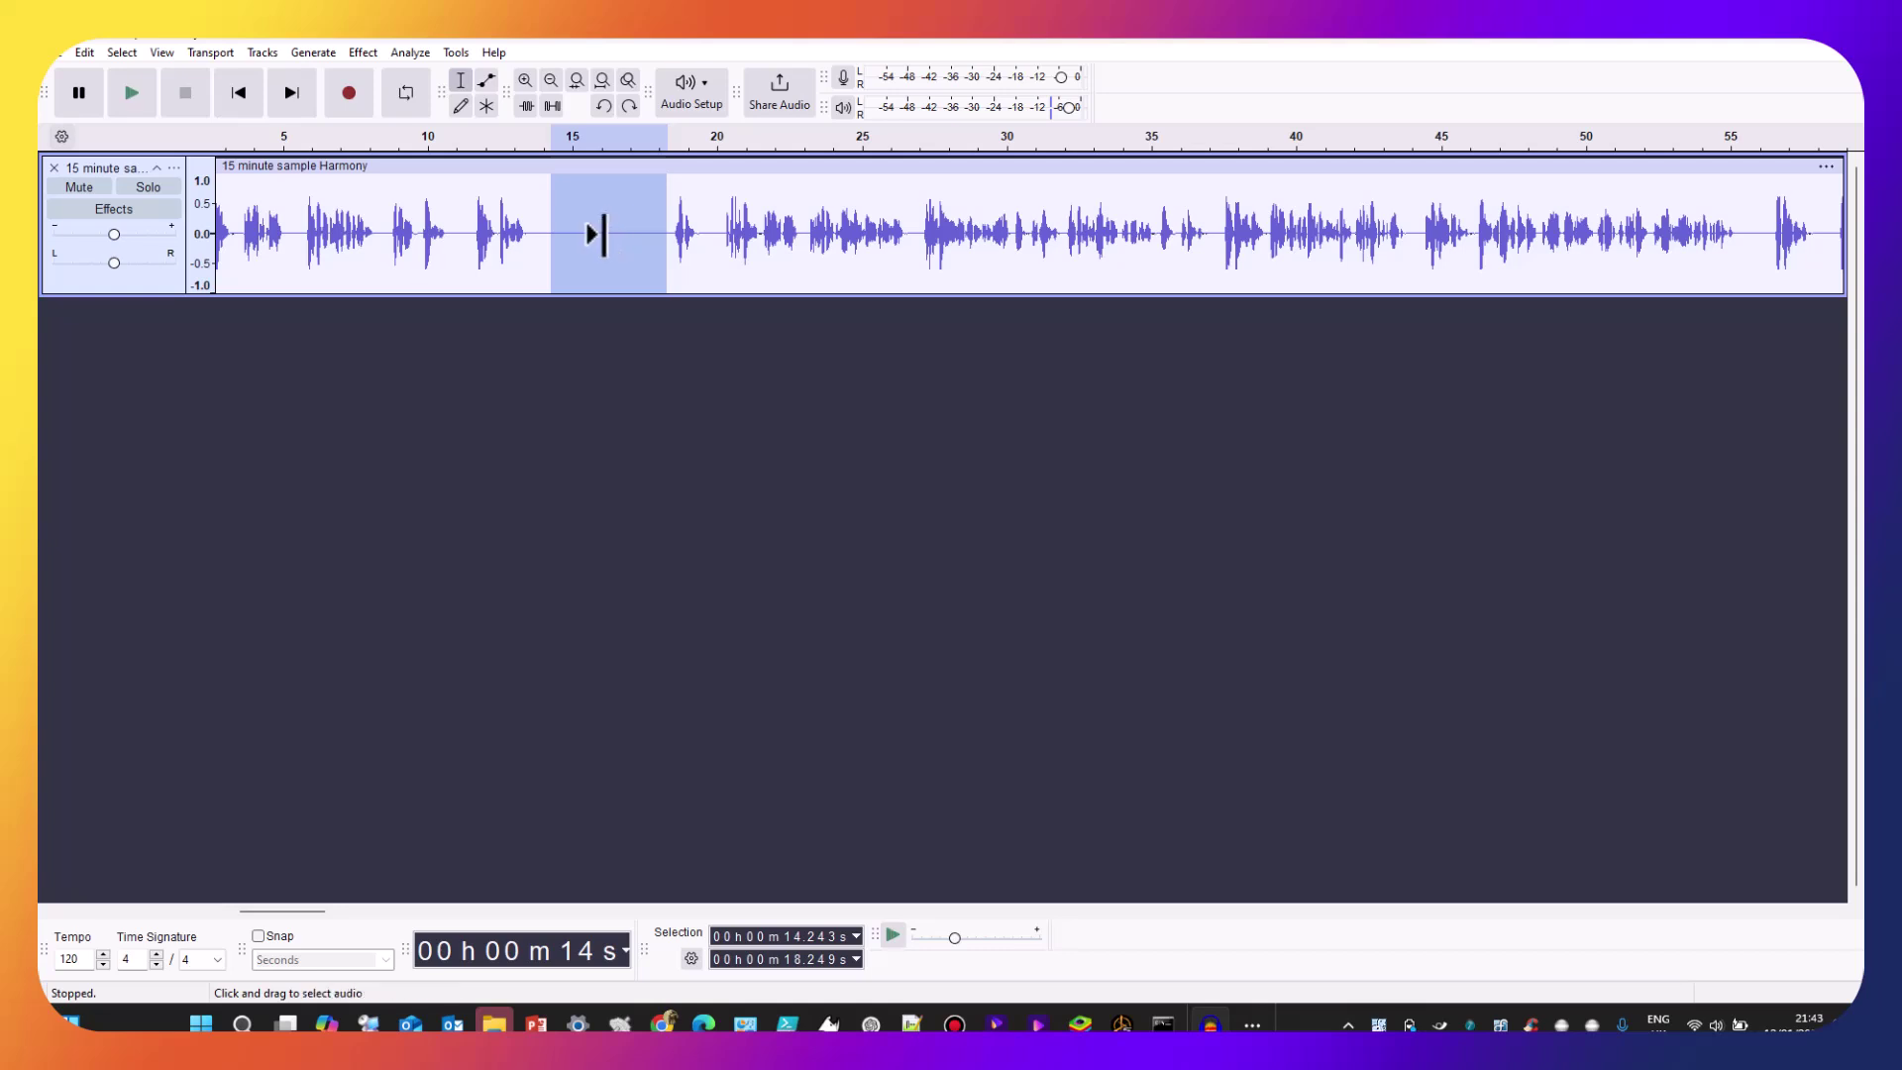
left_click(410, 52)
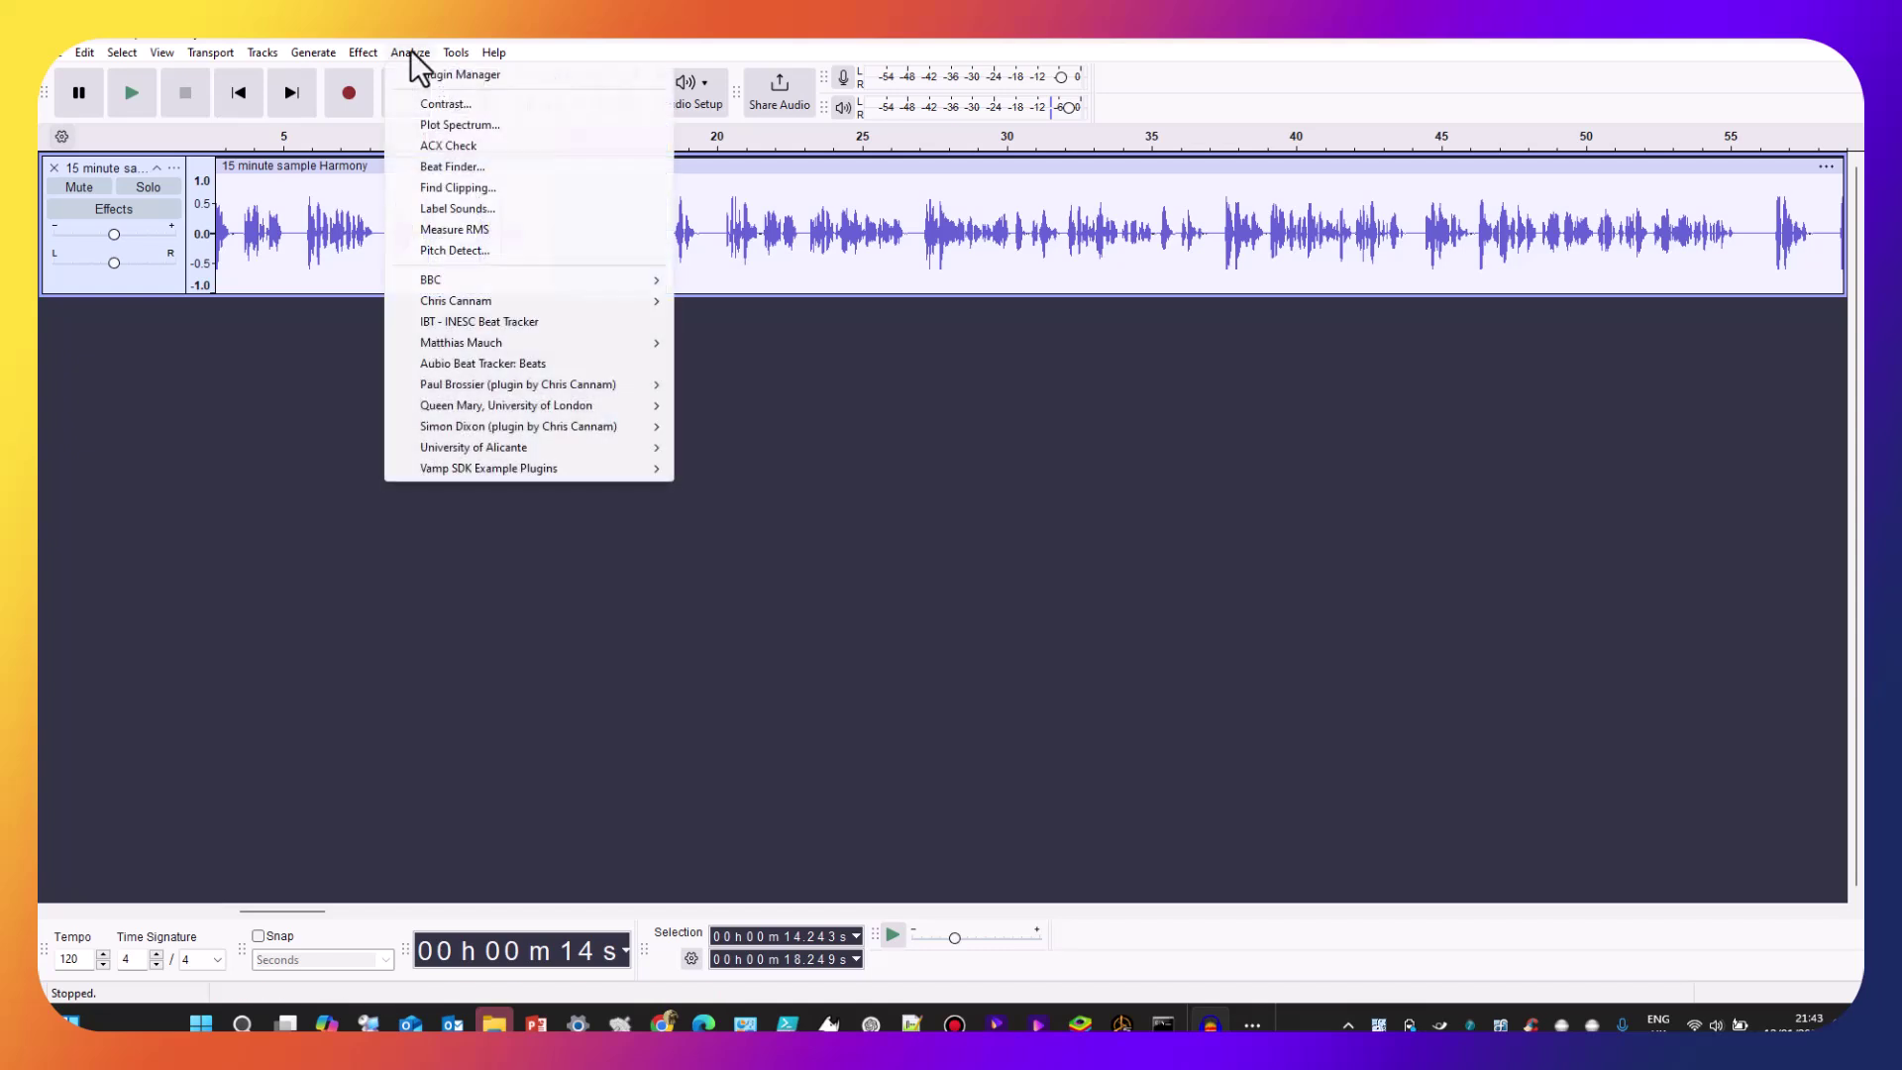
left_click(461, 147)
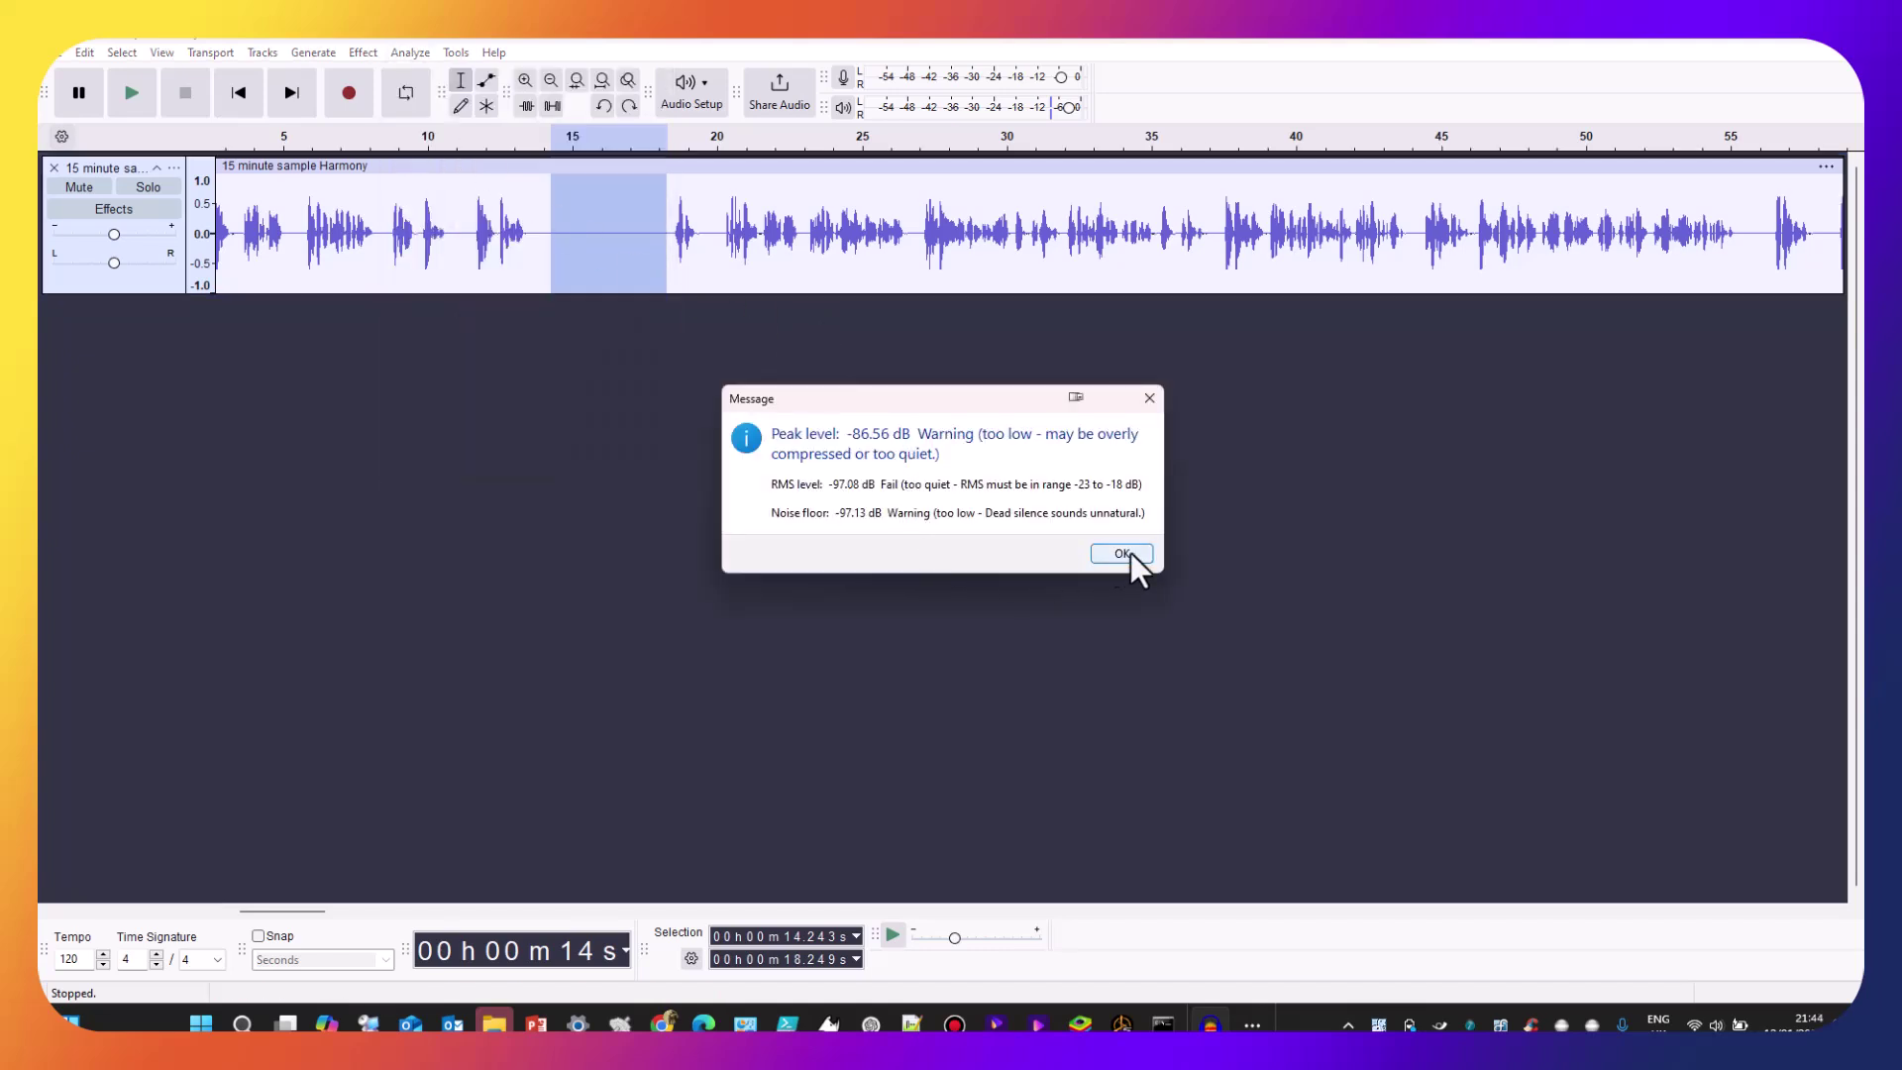
left_click(1123, 551)
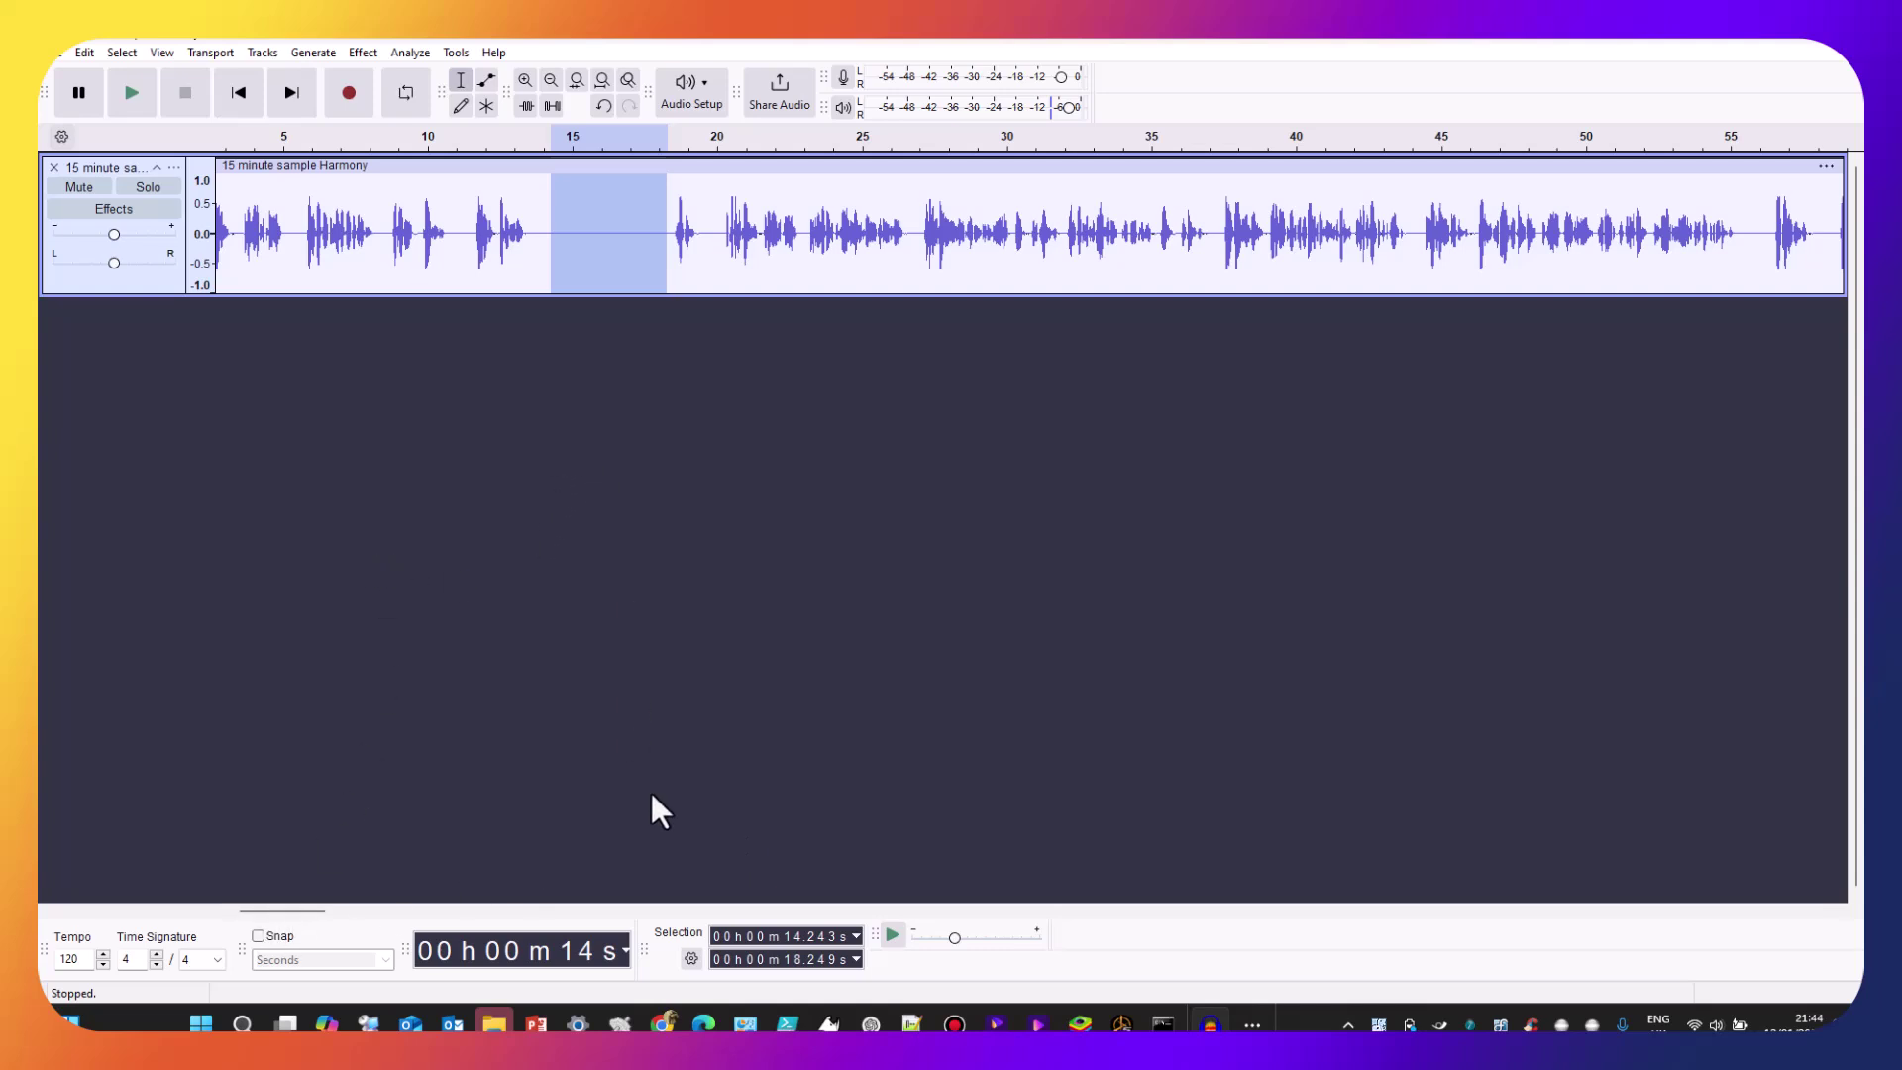
Try copying the silent section onto a new second track and moving that clip to the start of the timeline
left_click(676, 581)
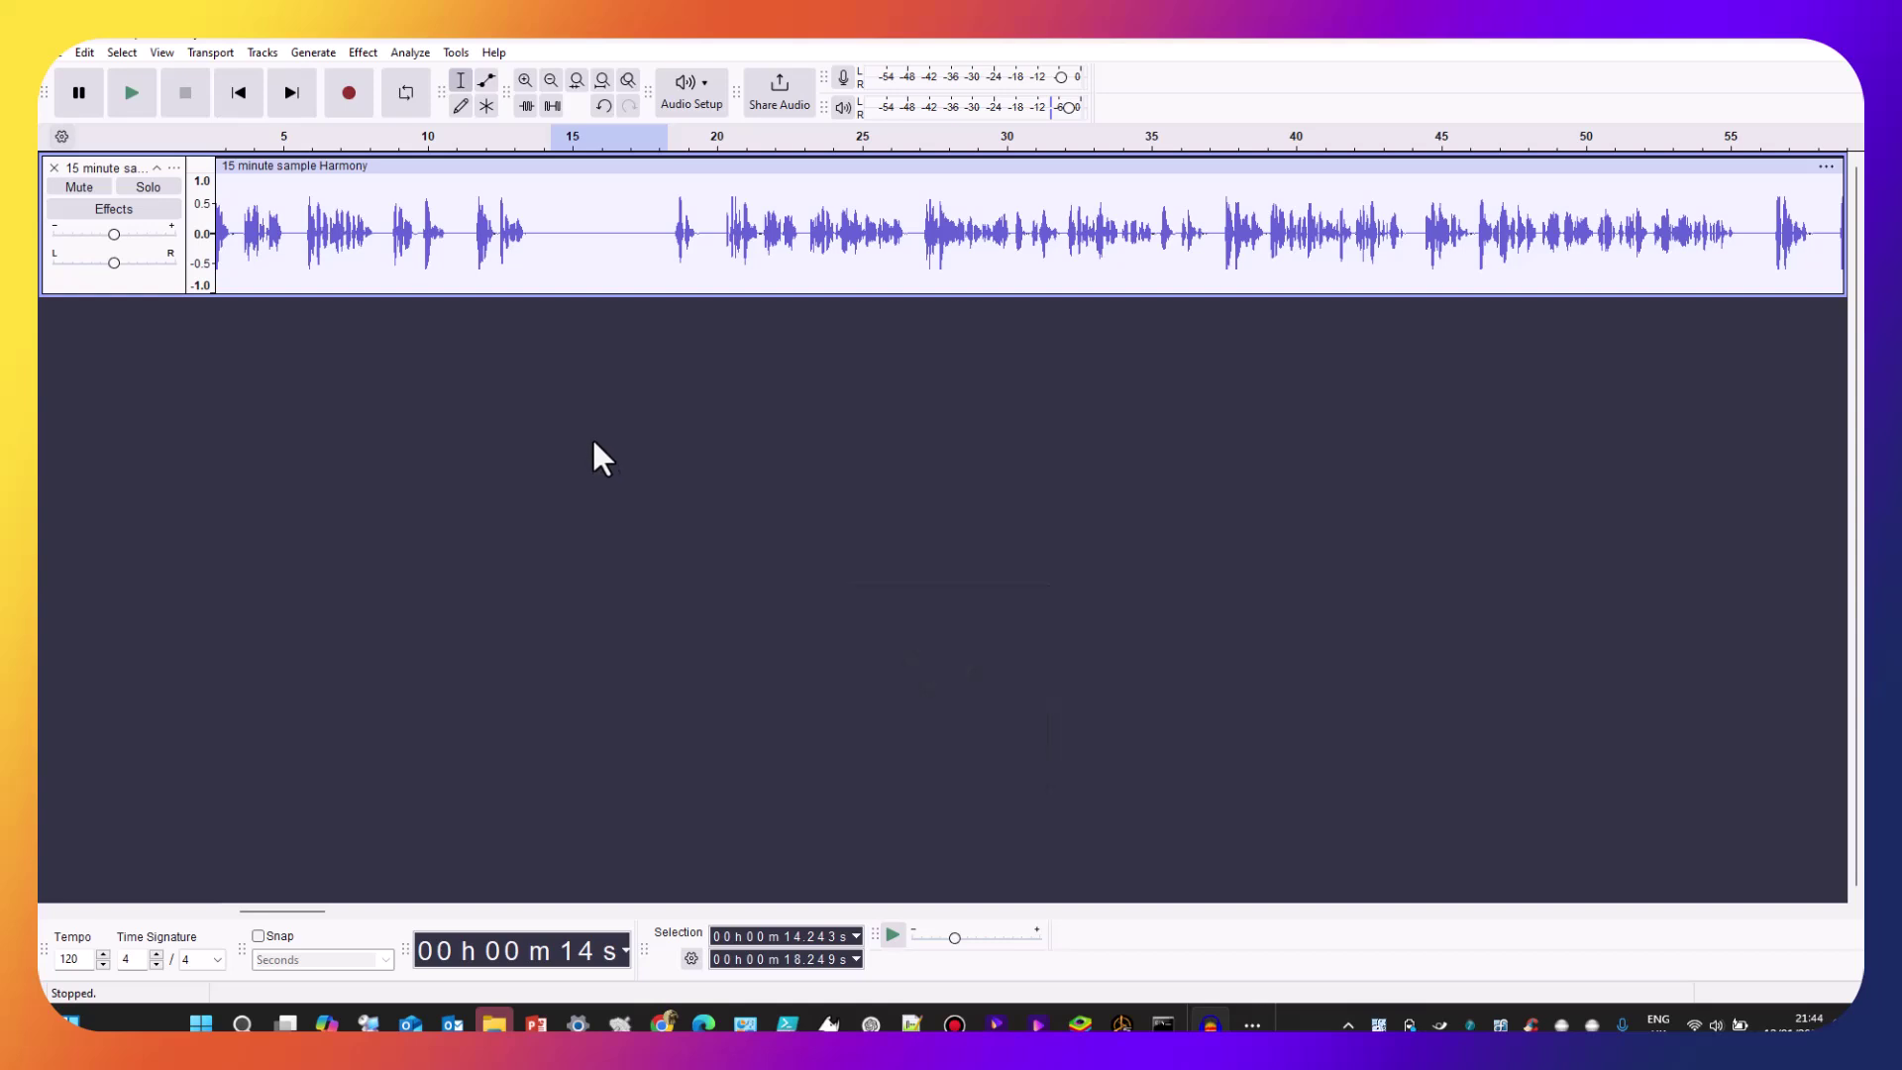
key("ctrl+v")
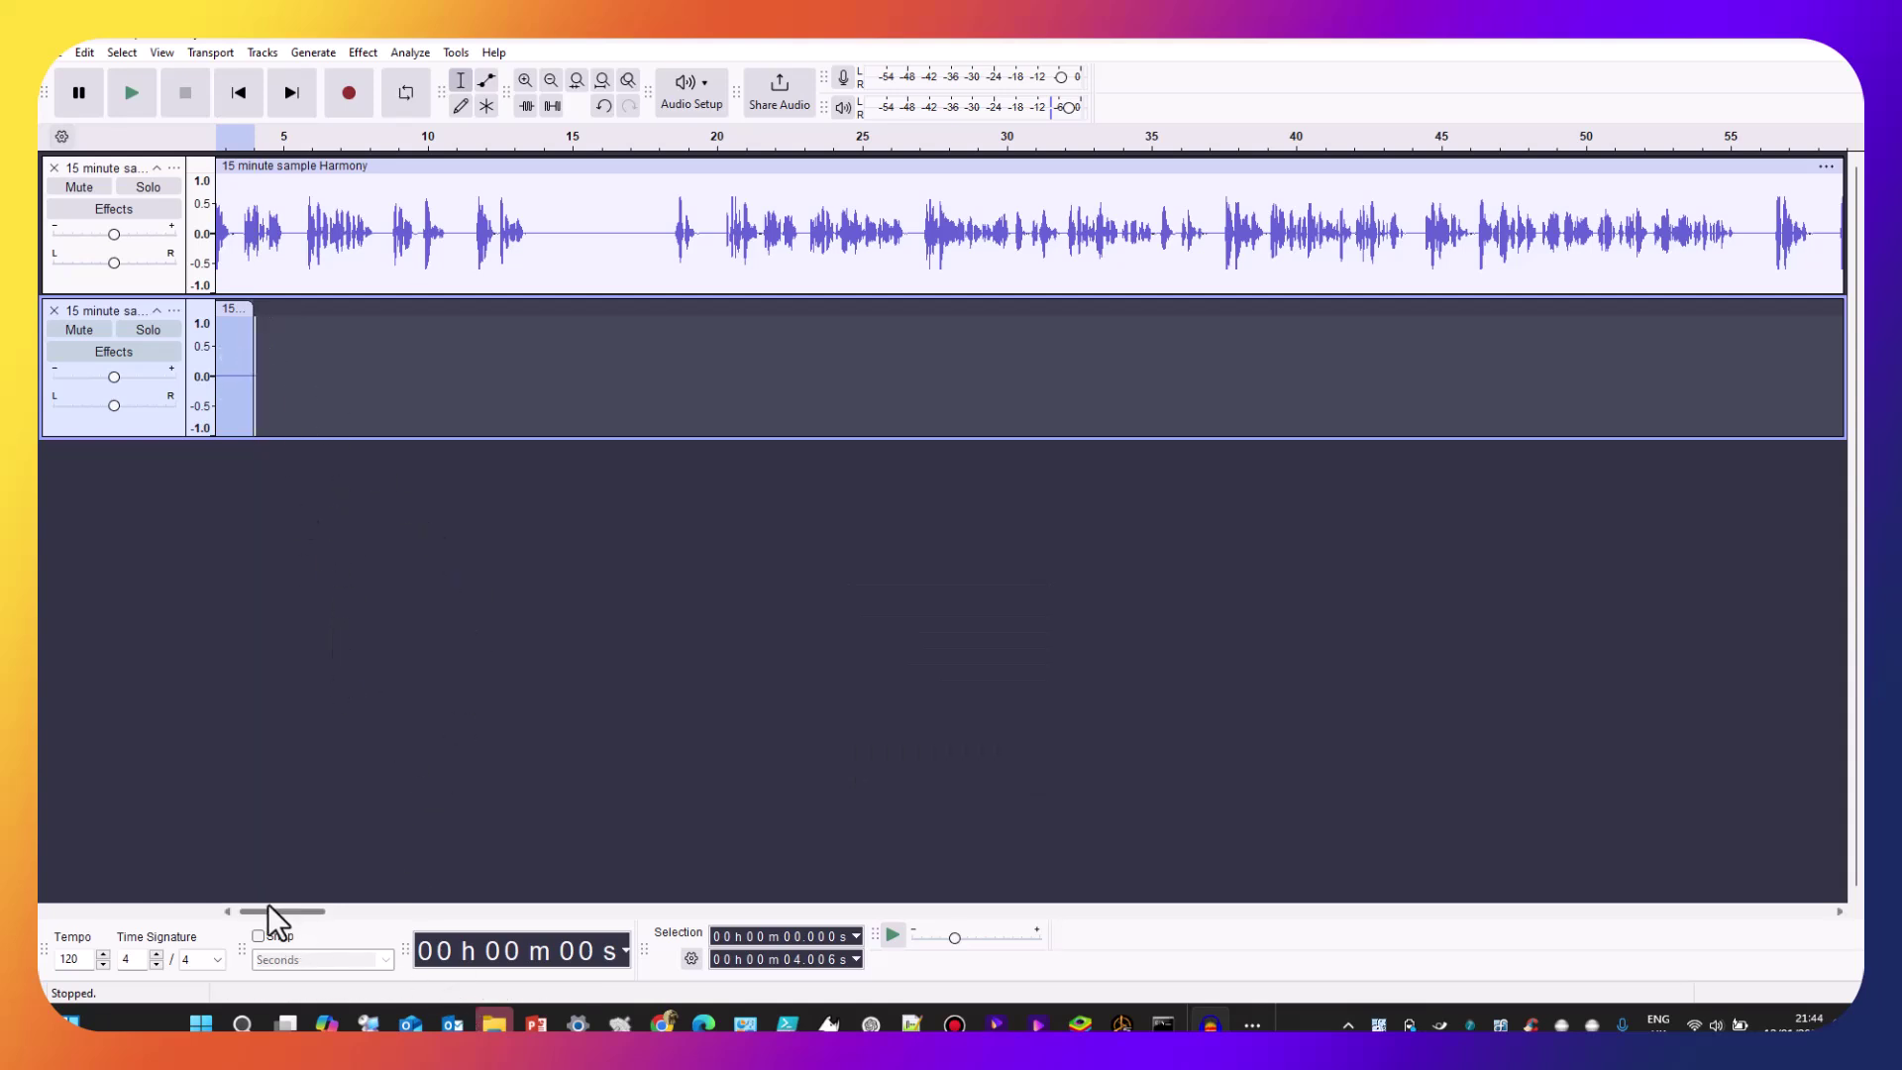
left_click_drag(268, 910, 212, 912)
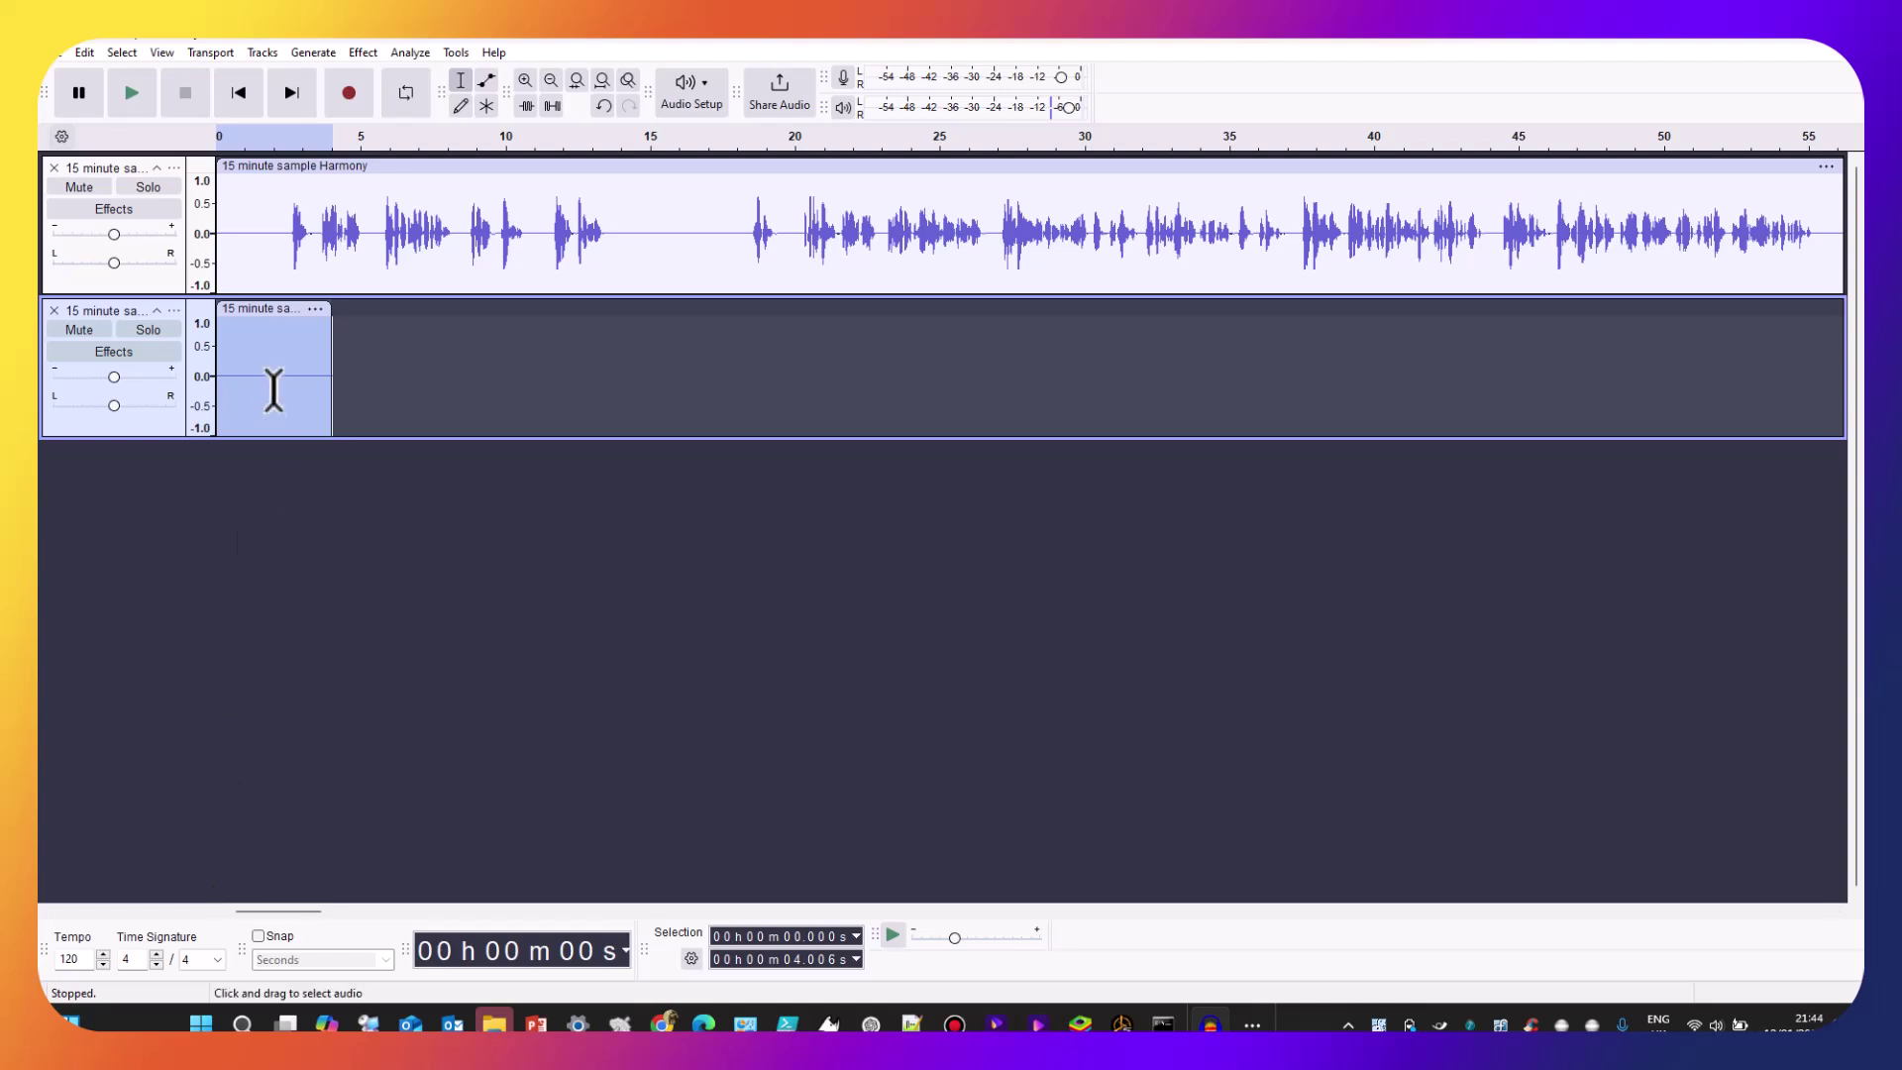
left_click_drag(226, 377, 319, 376)
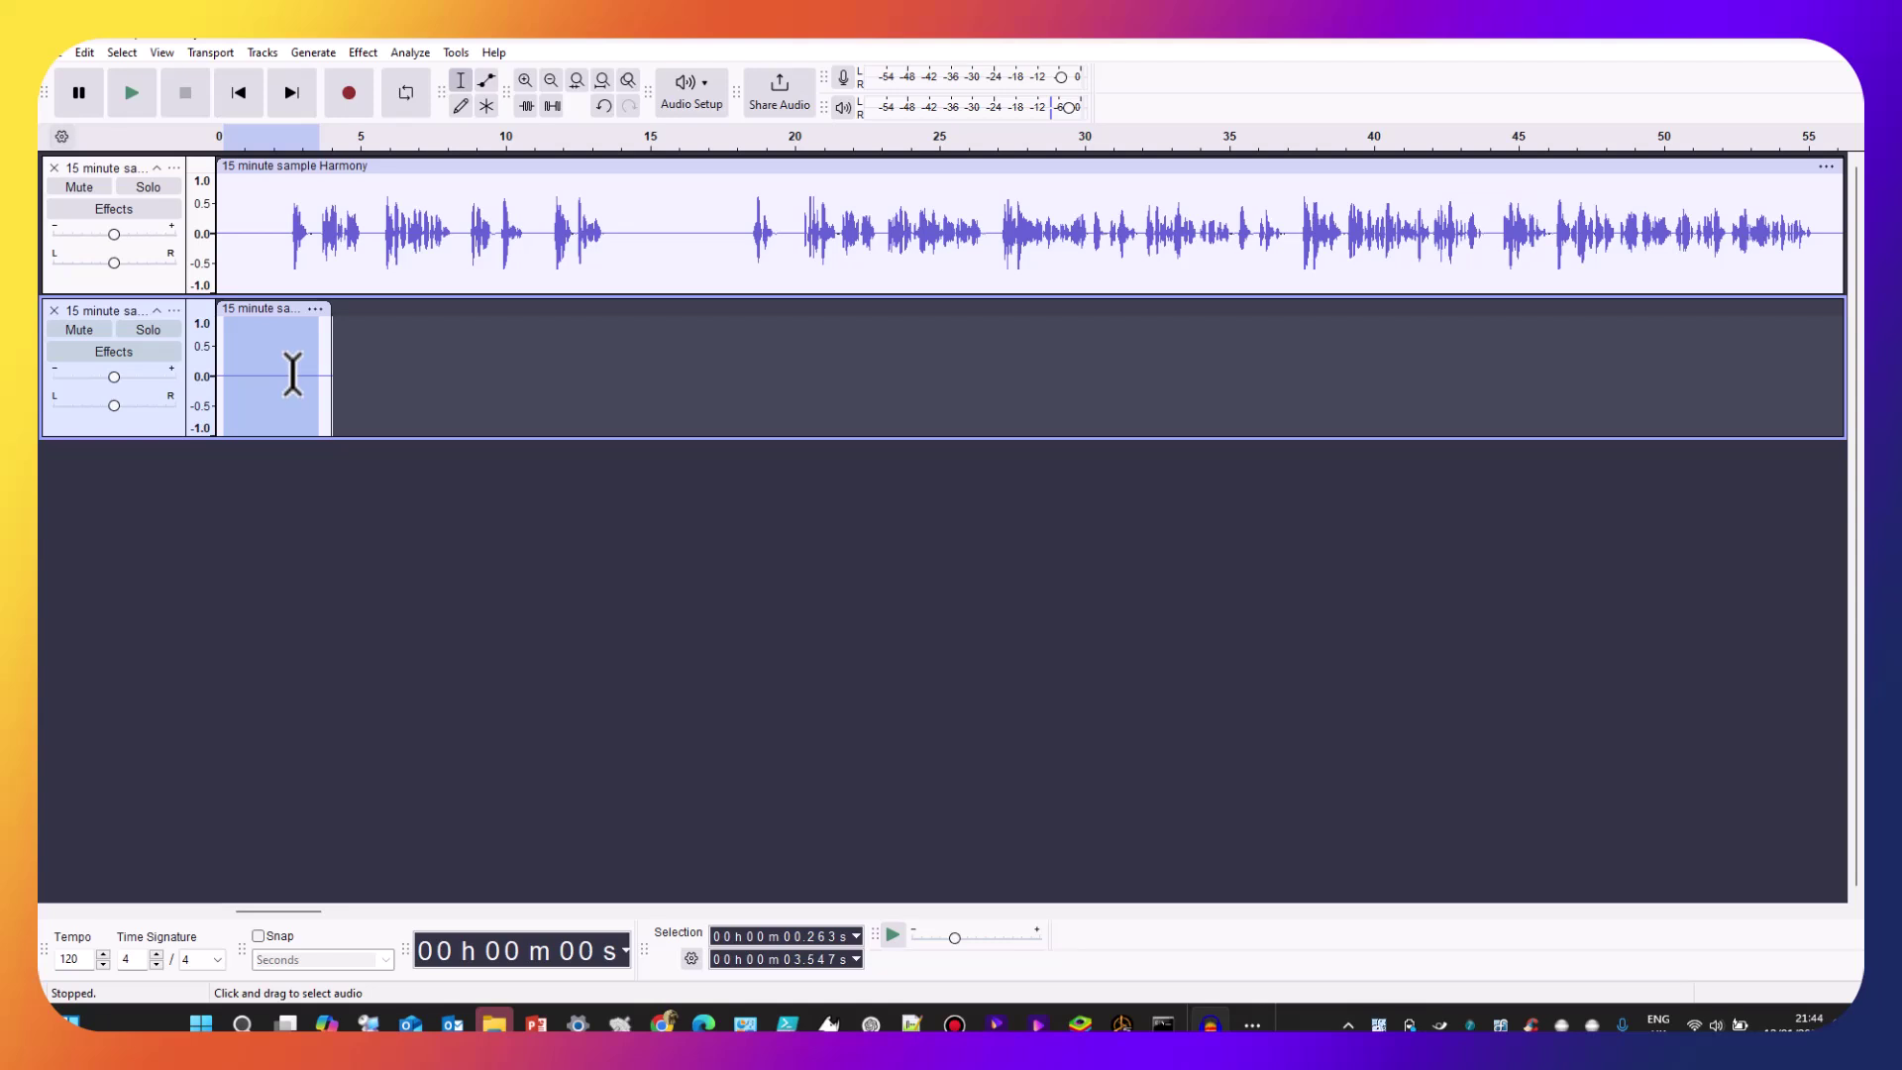
left_click(303, 356)
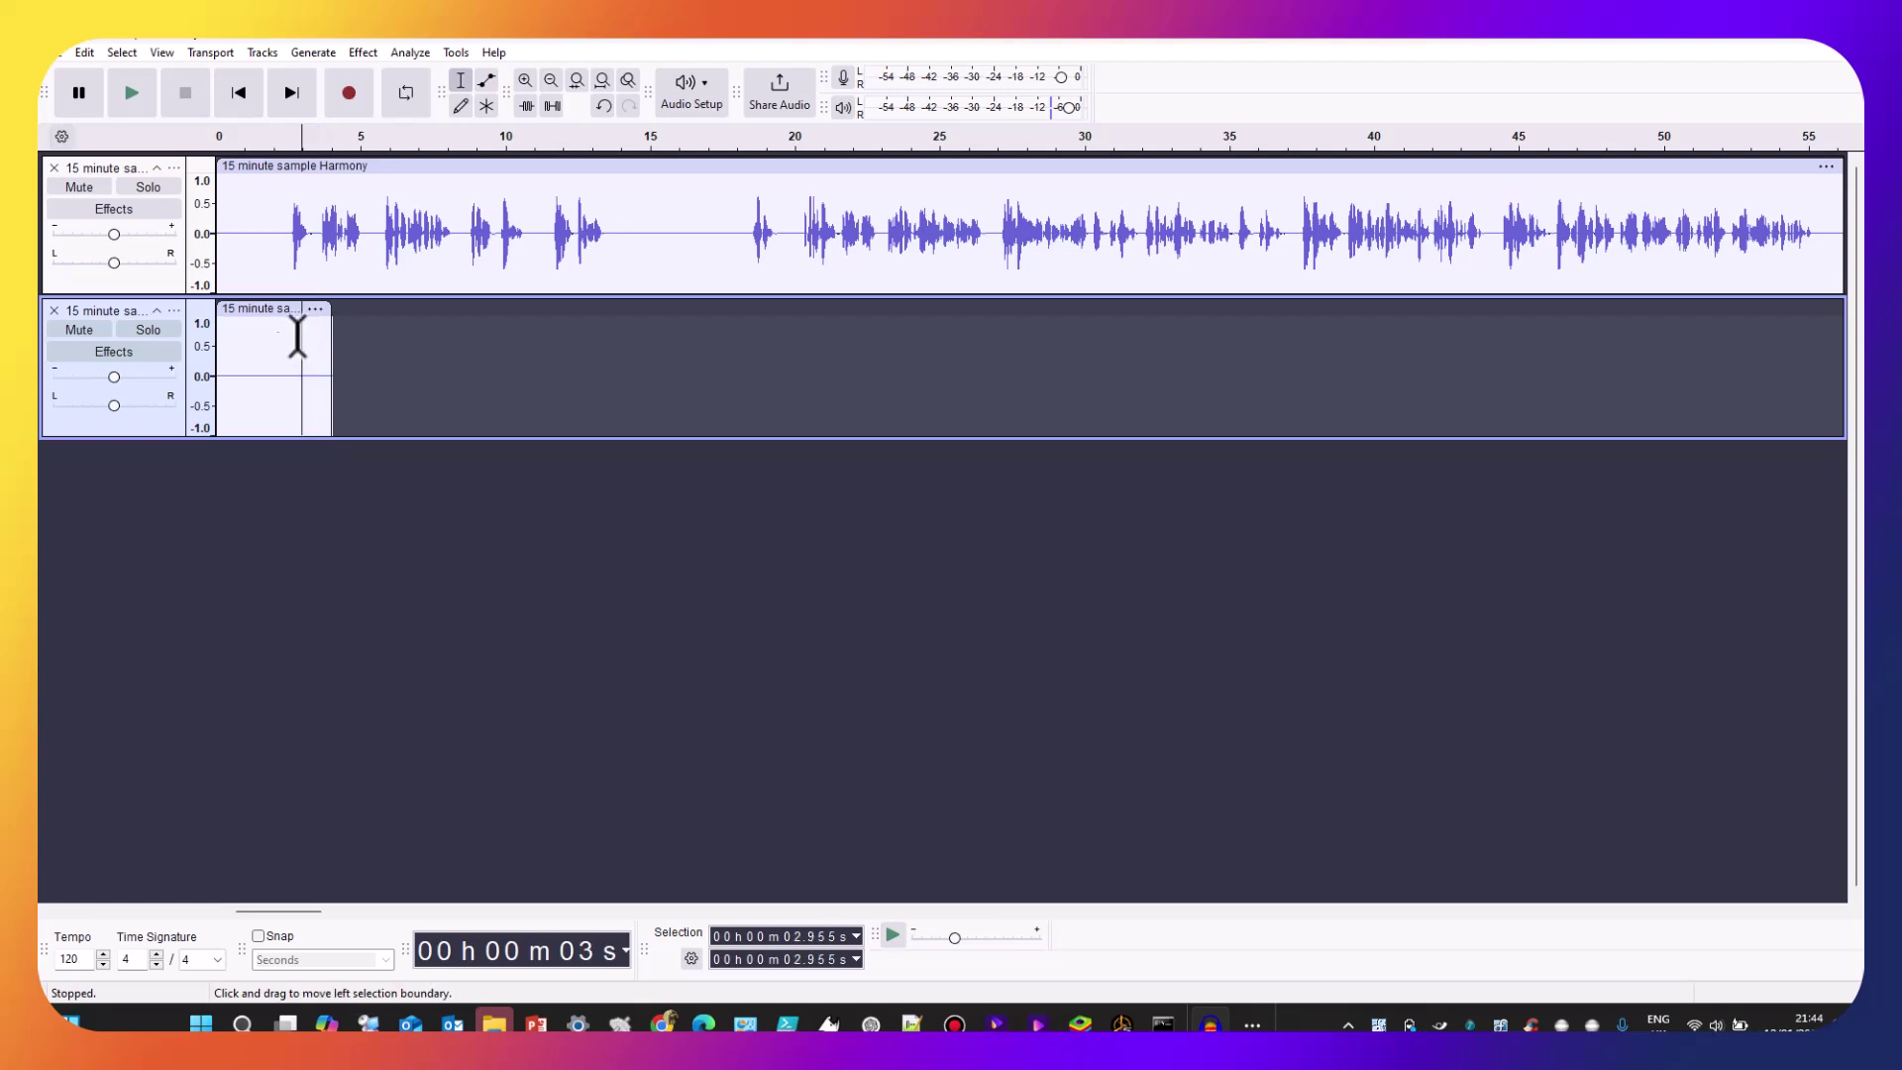
left_click_drag(247, 371, 199, 340)
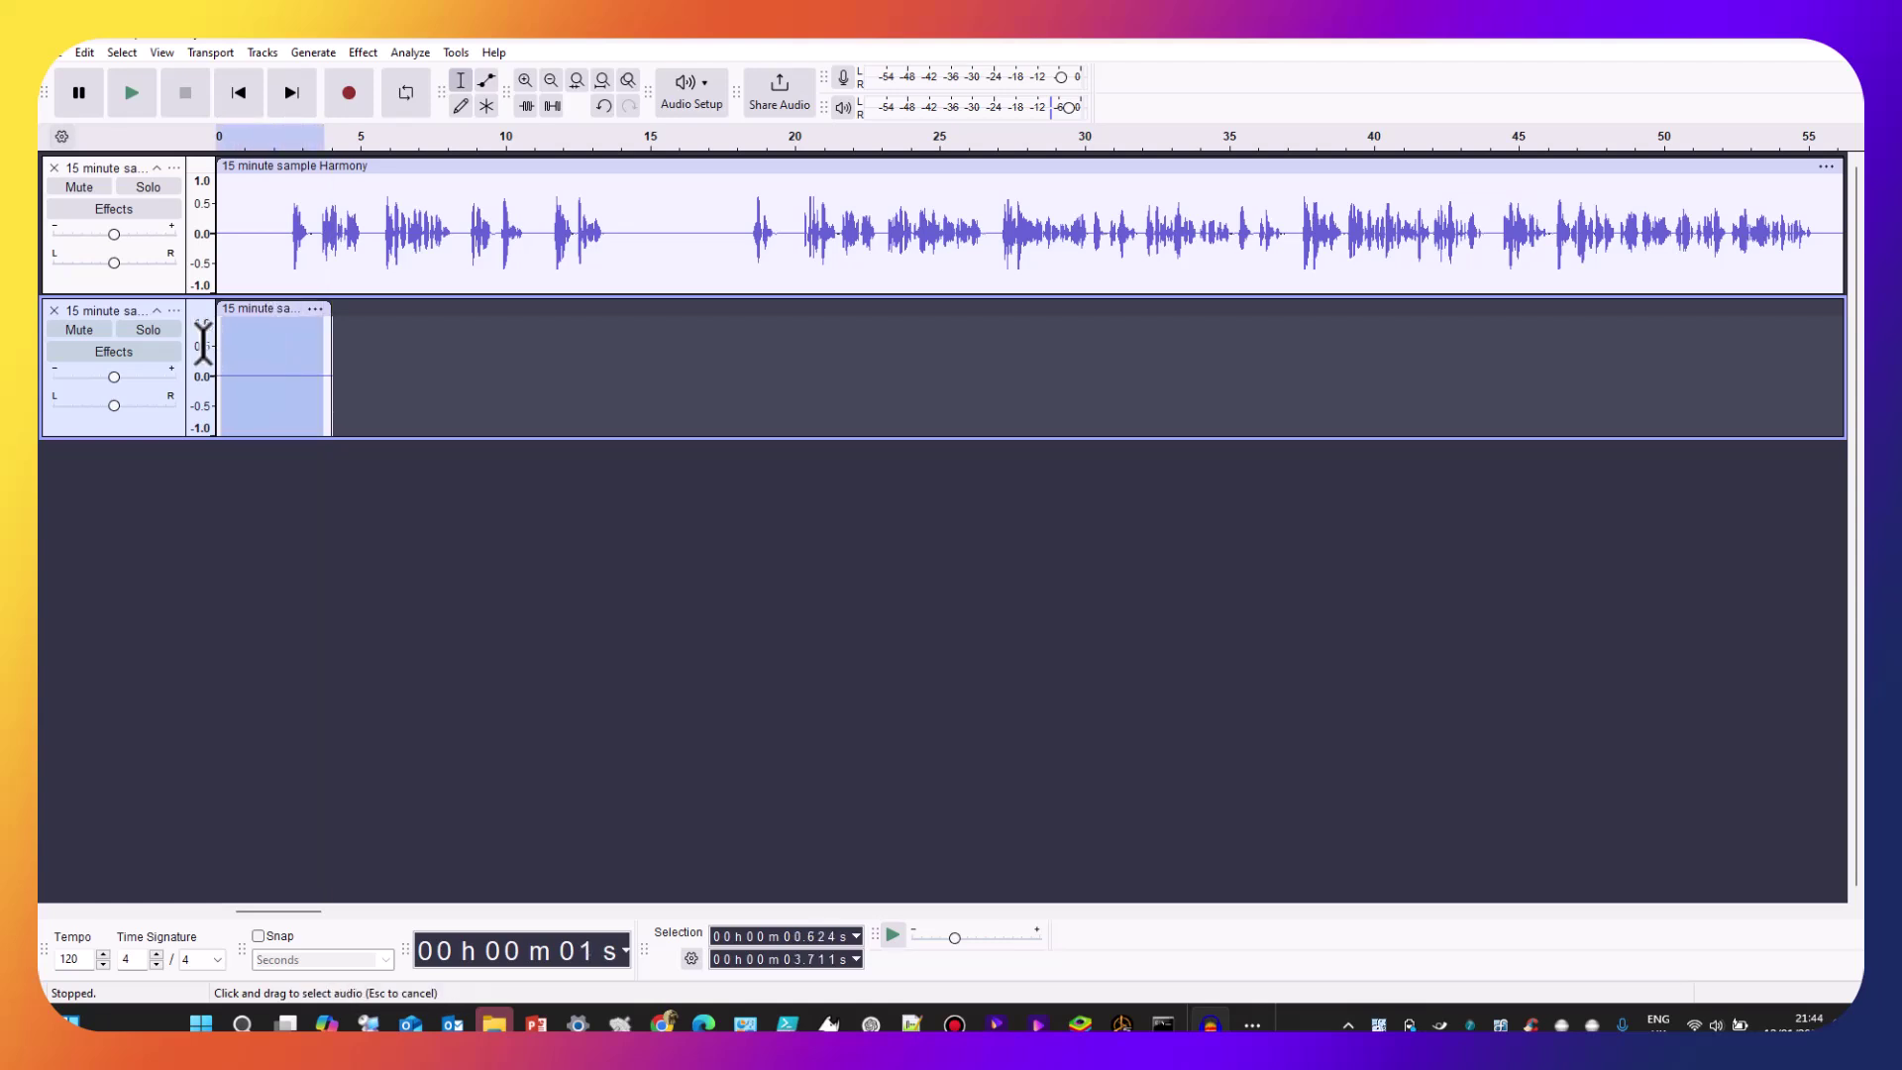
key("ctrl+z")
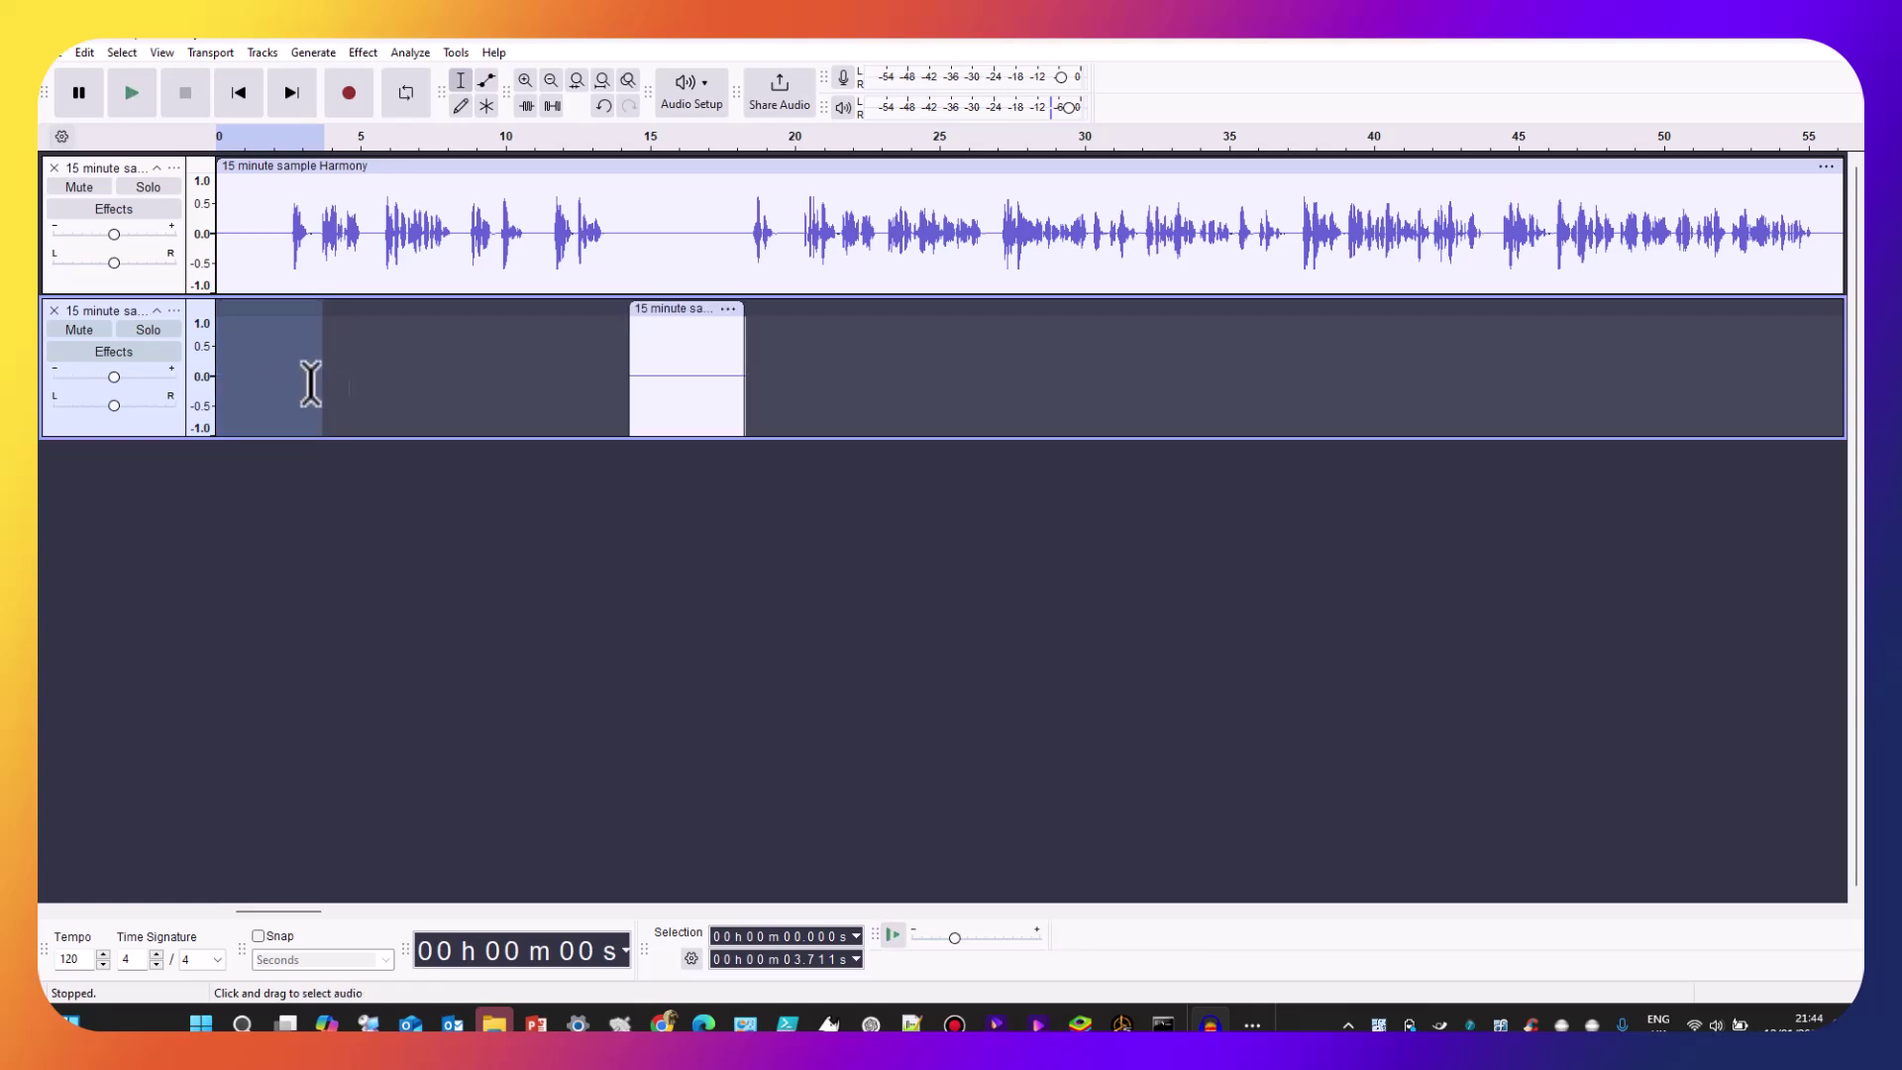
left_click_drag(690, 315, 386, 322)
left_click_drag(674, 318, 263, 318)
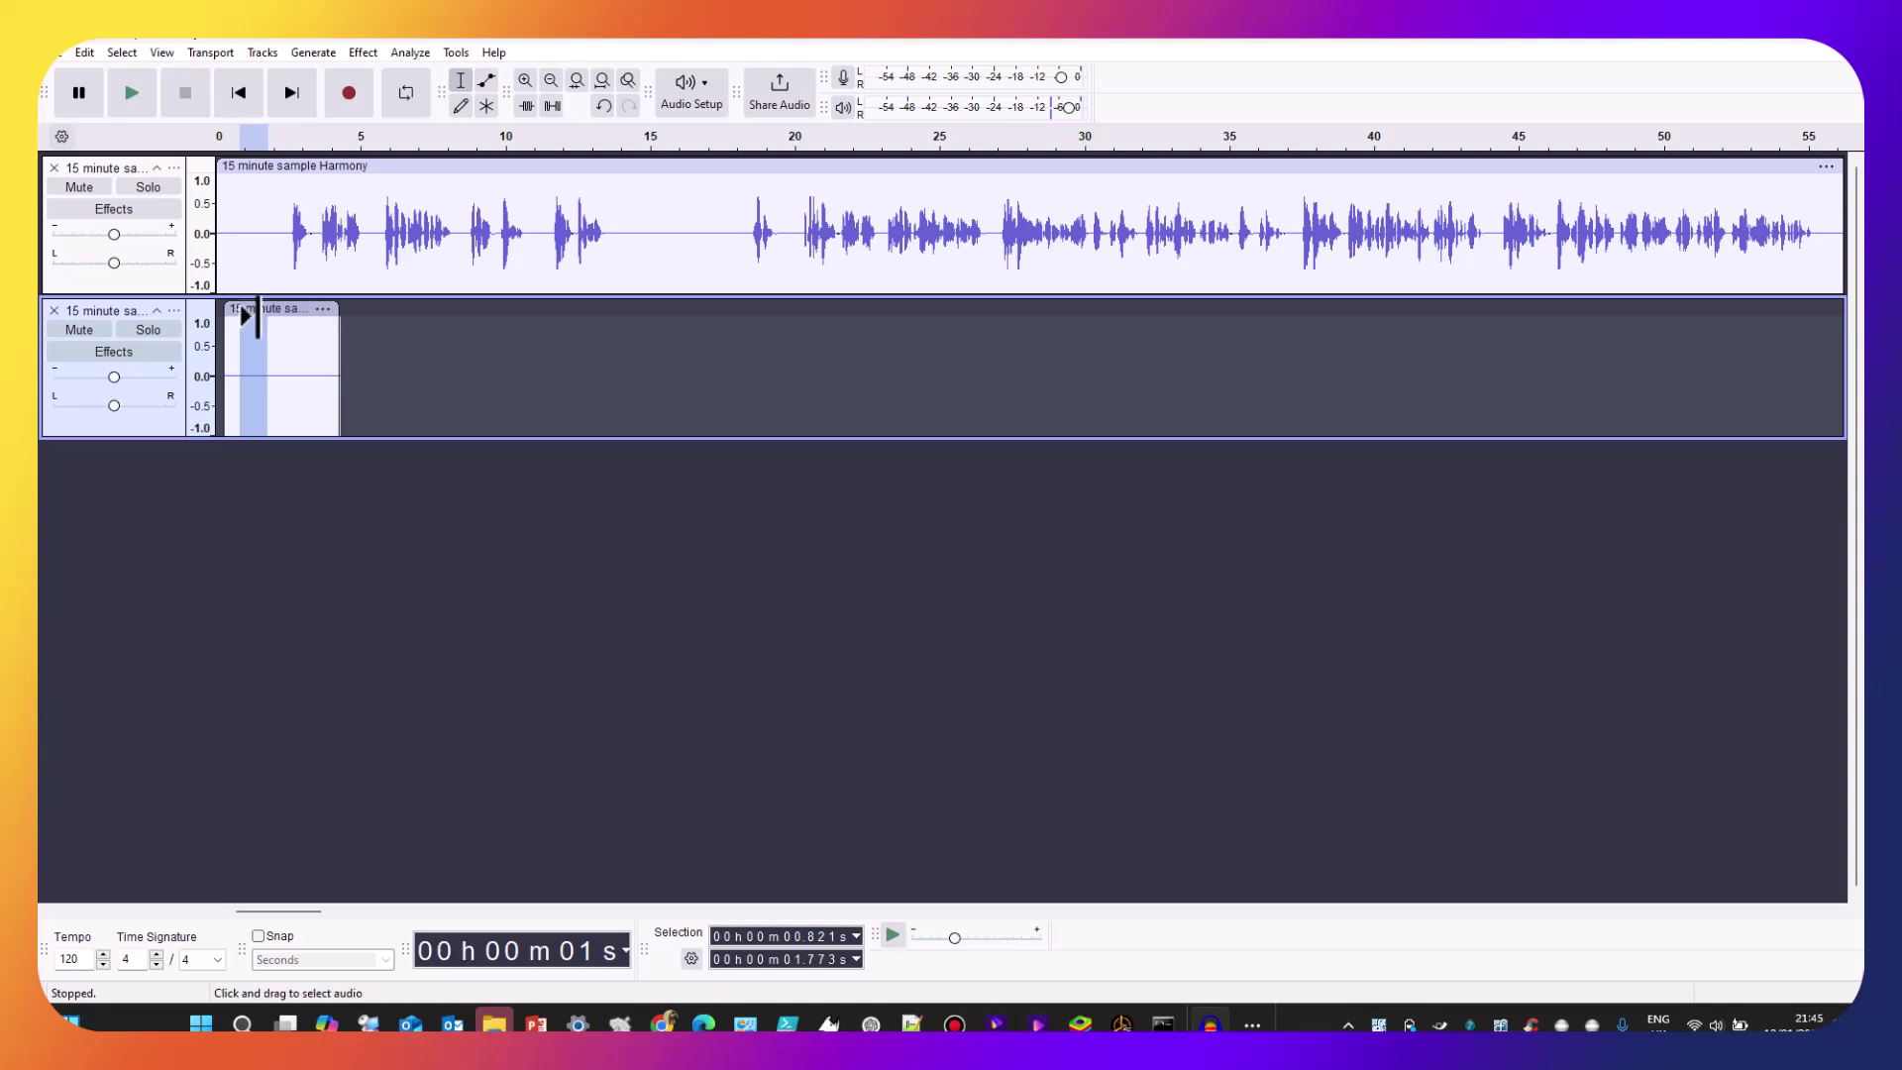
Undo the copied silence clip and its second track
key("ctrl+z")
key("ctrl+z")
key("ctrl+z")
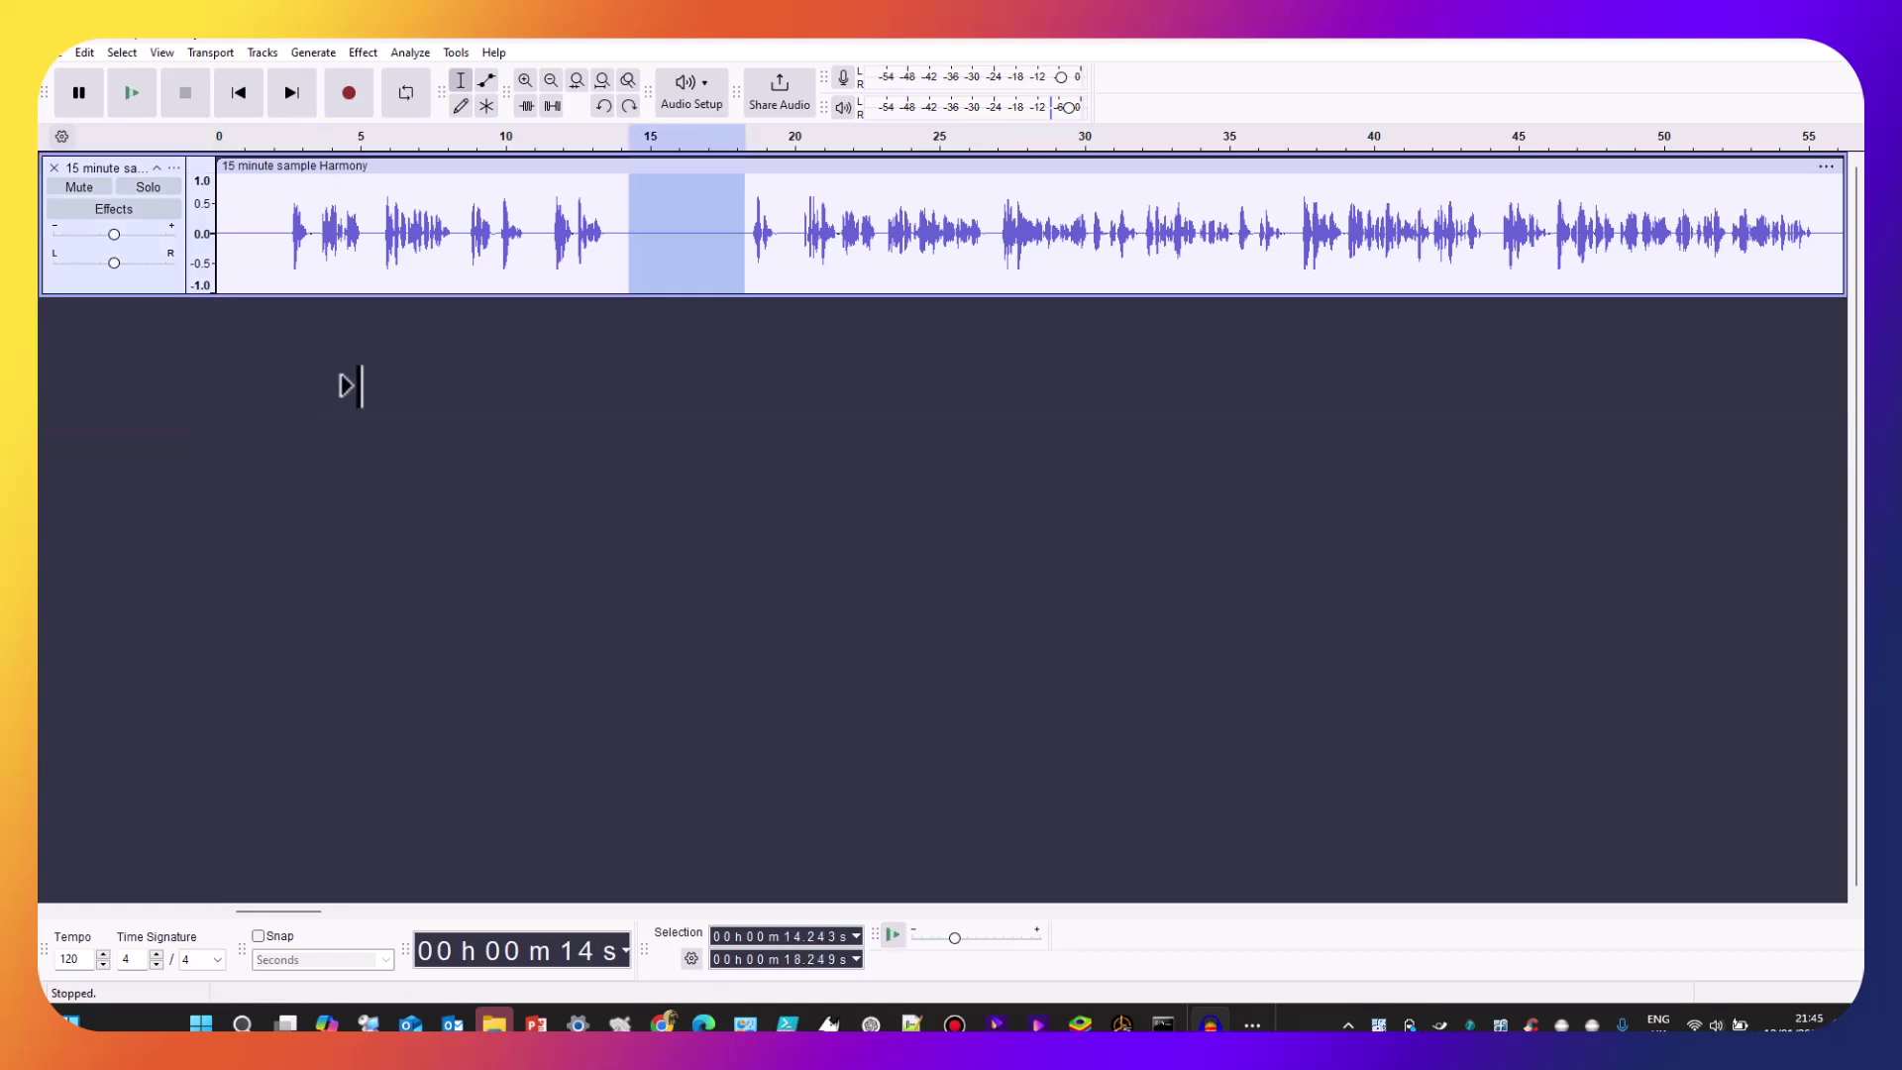
Bring the Noise Floor Level Fix audio file into the project as a second track below the voice recording
left_click(339, 367)
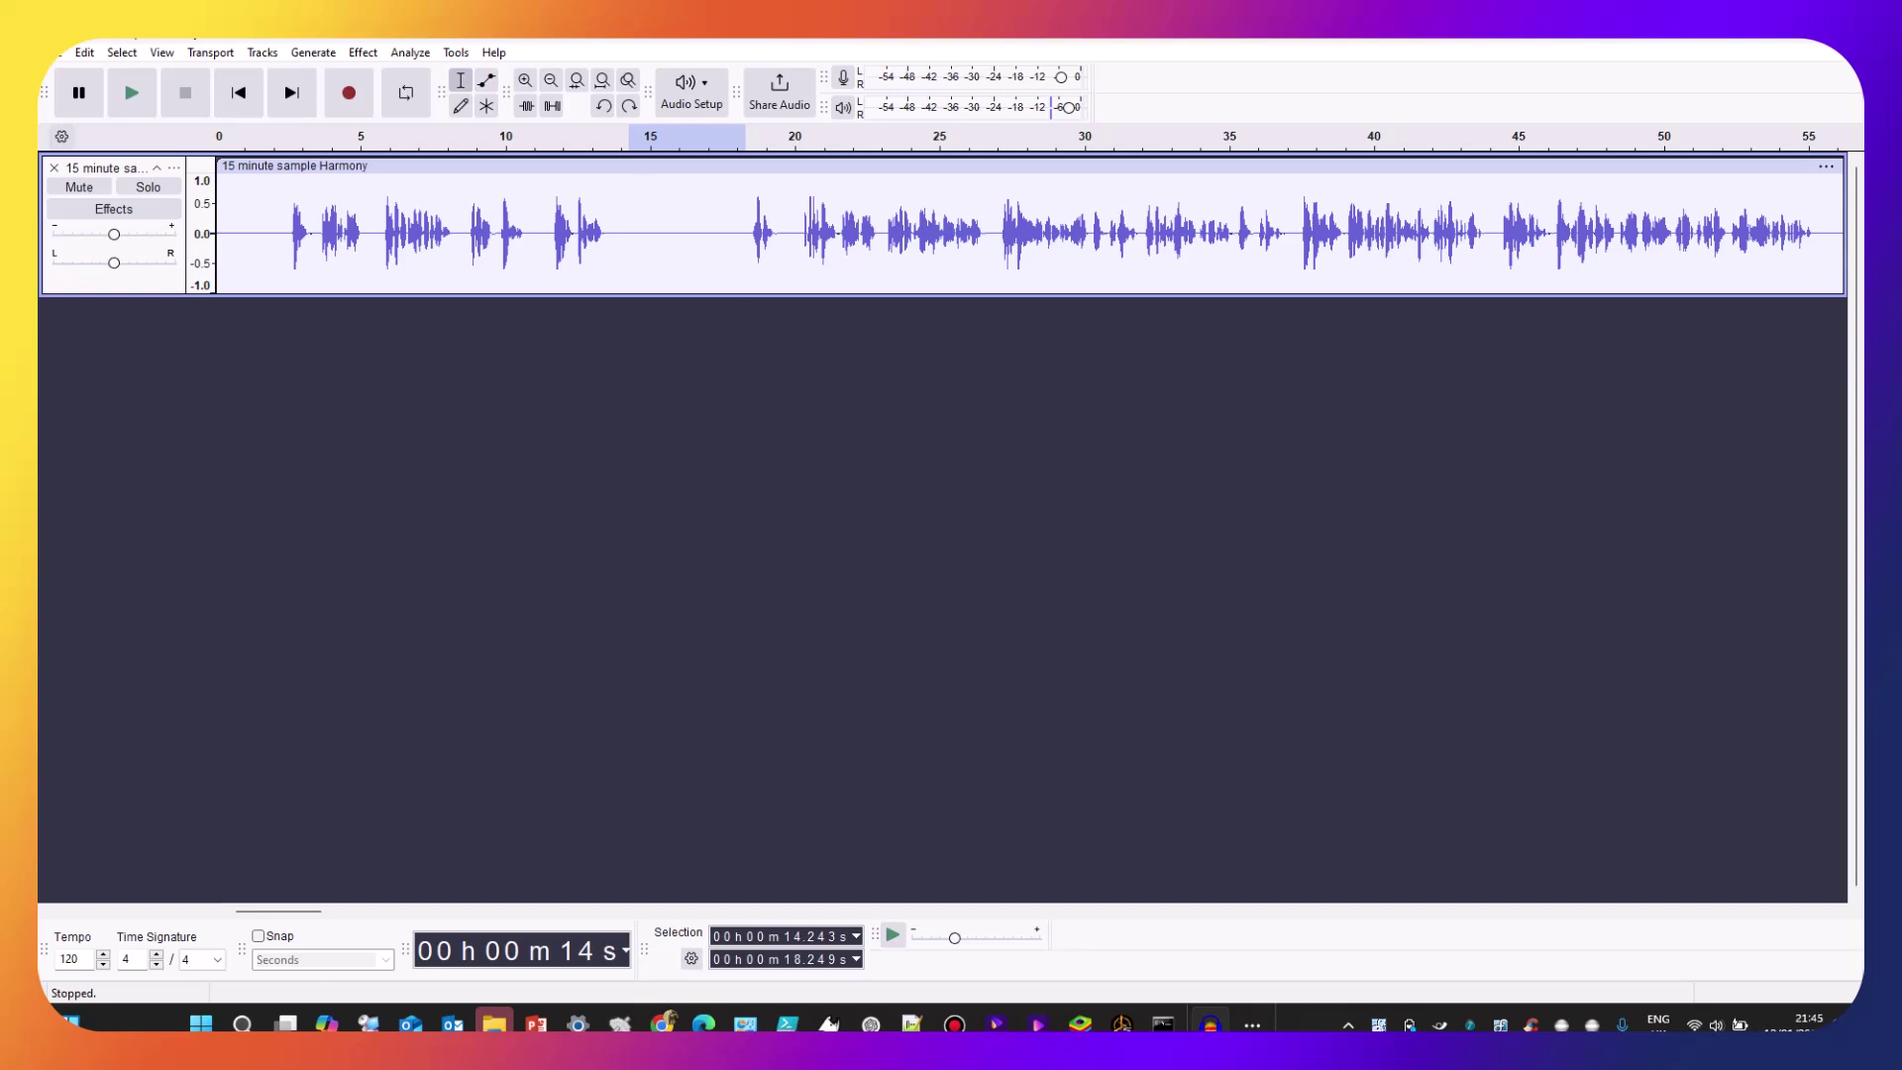
key("alt+Tab")
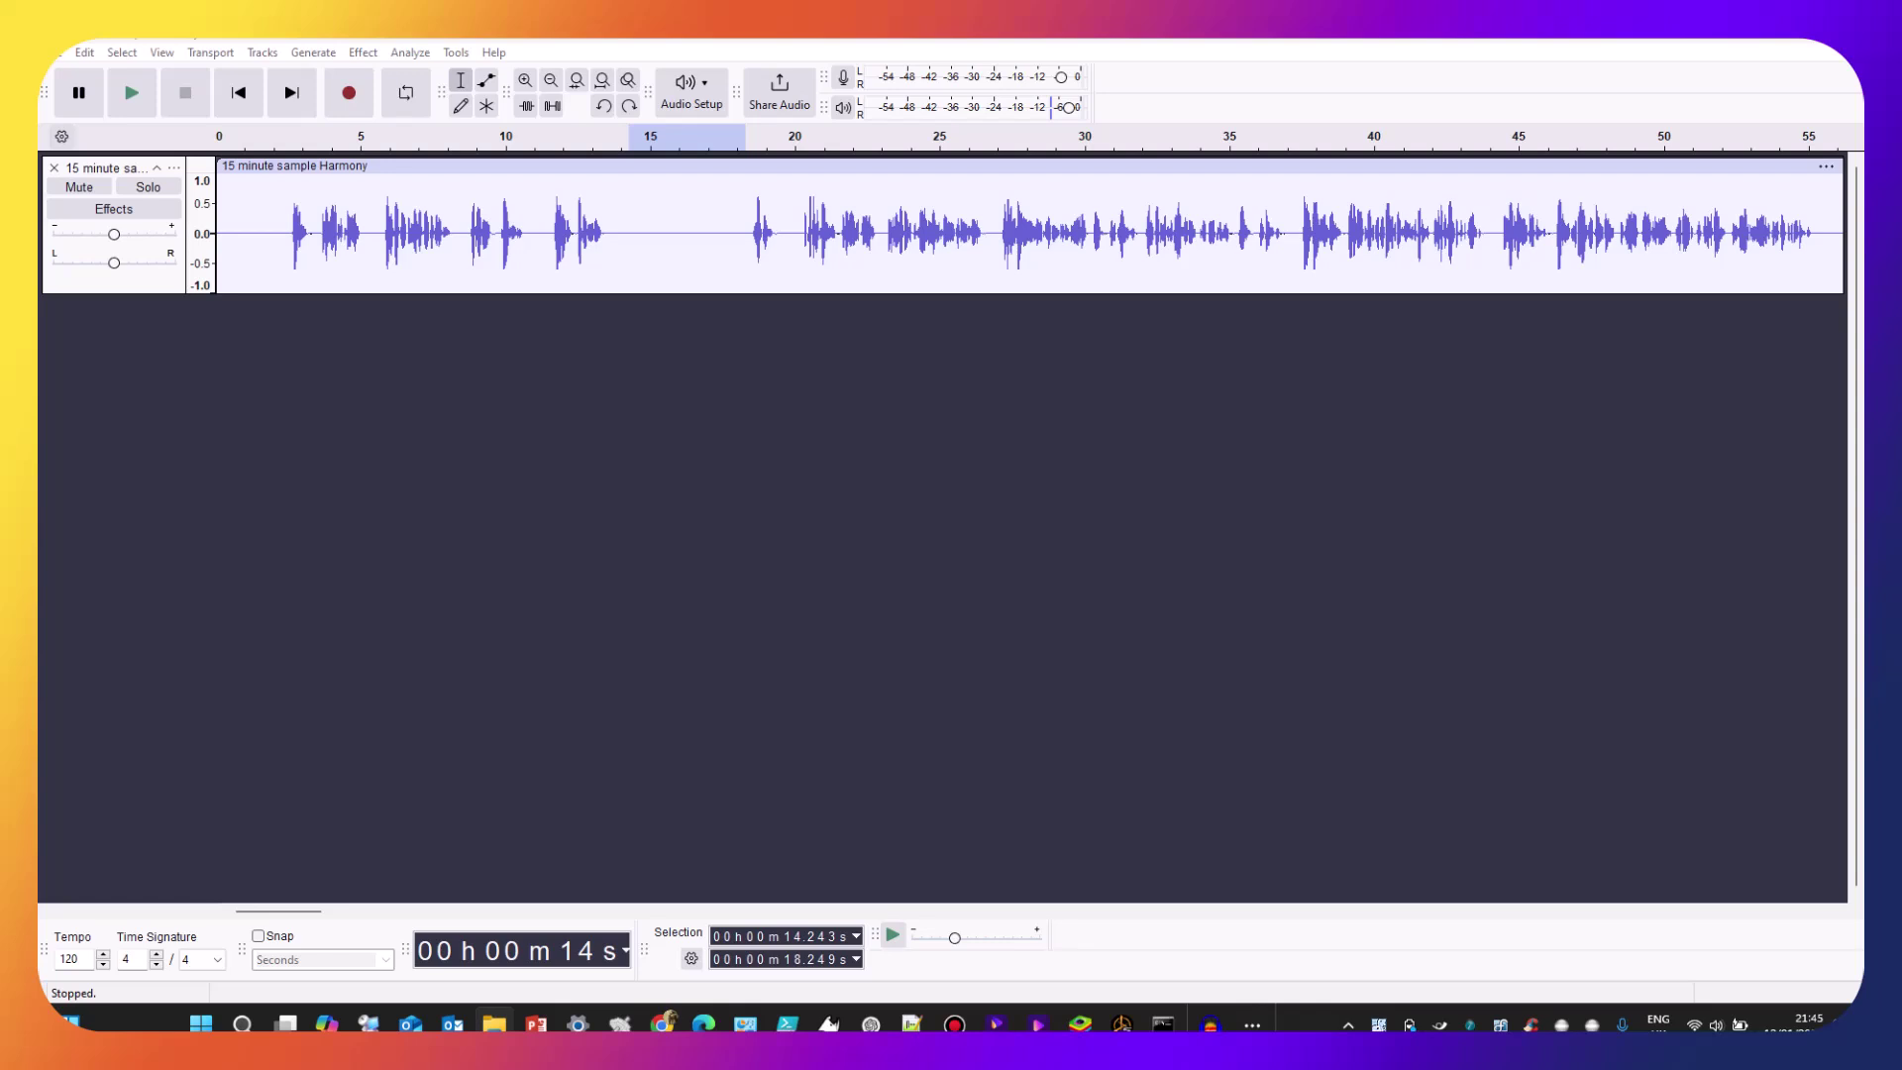
left_click_drag(822, 450, 376, 472)
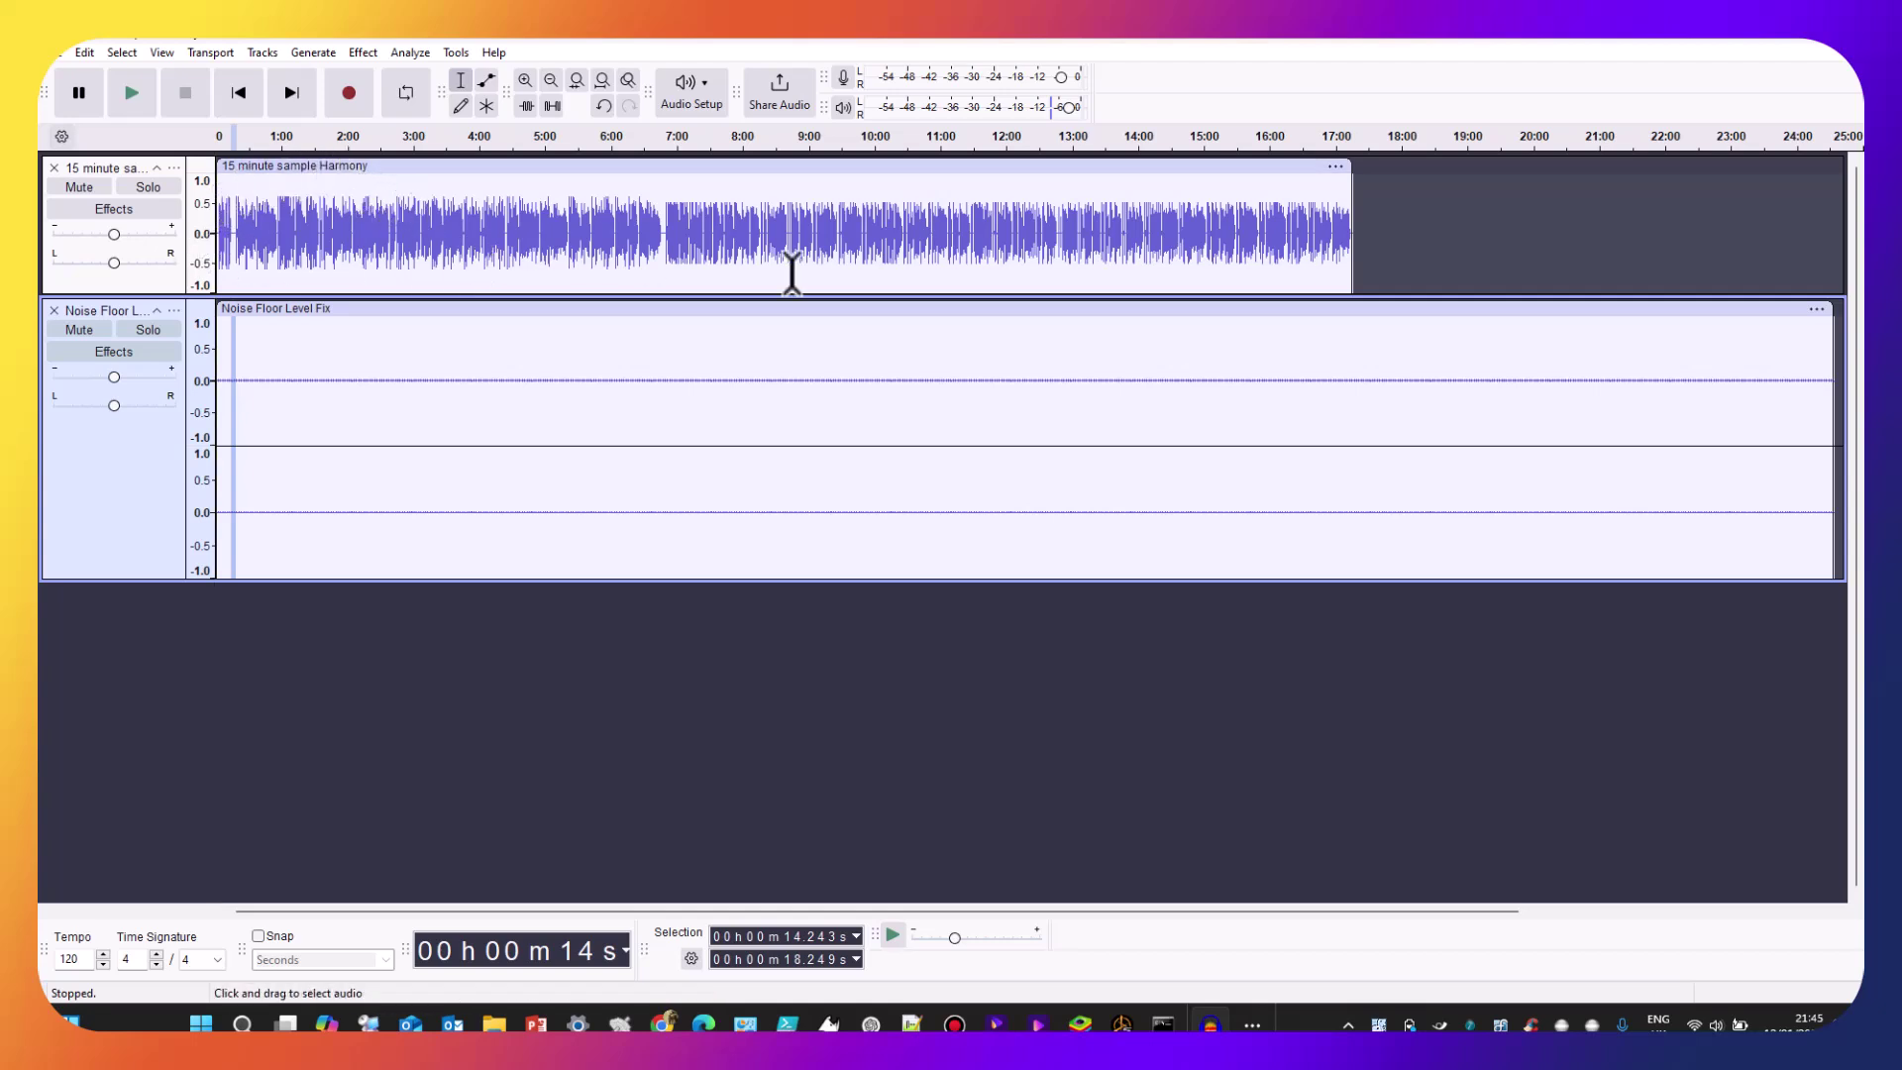
Run the ACX Check on the voice track from about 5:00 to 17:06
left_click_drag(1346, 238, 544, 242)
left_click(410, 53)
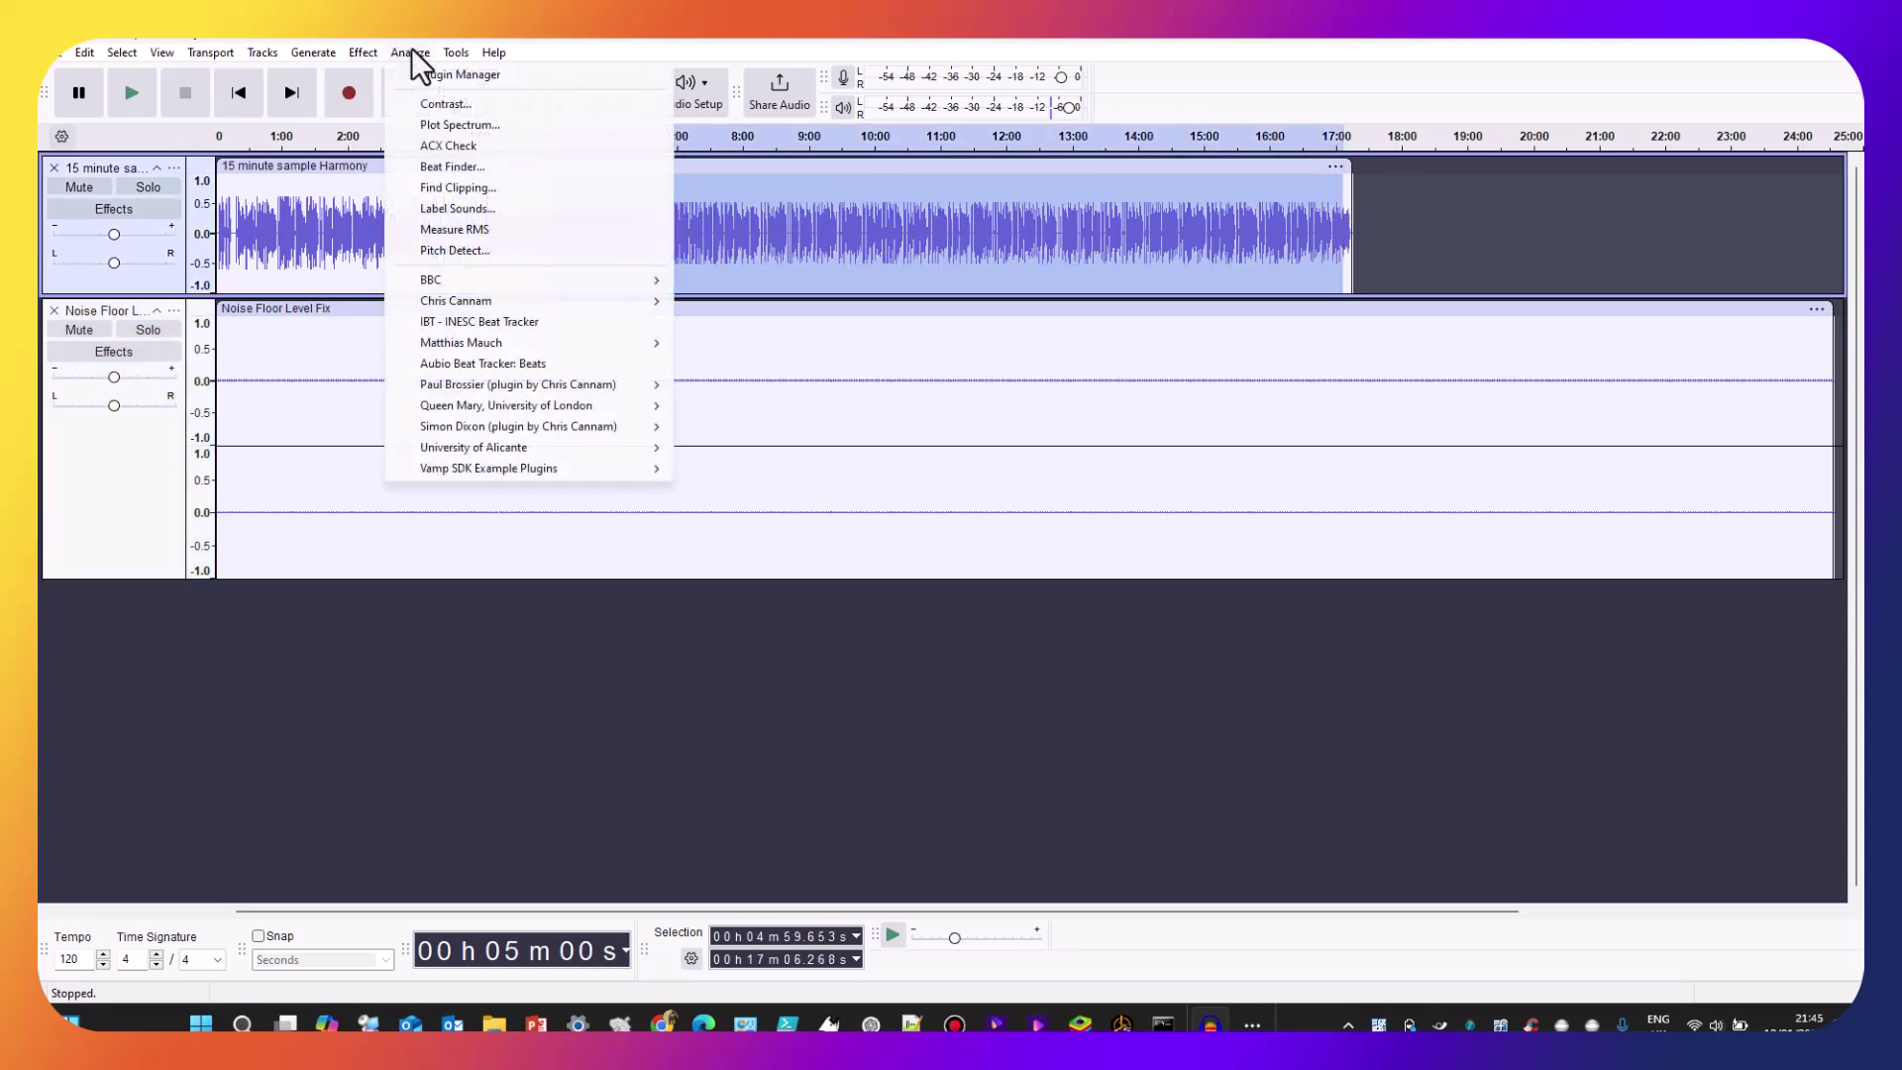
left_click(458, 145)
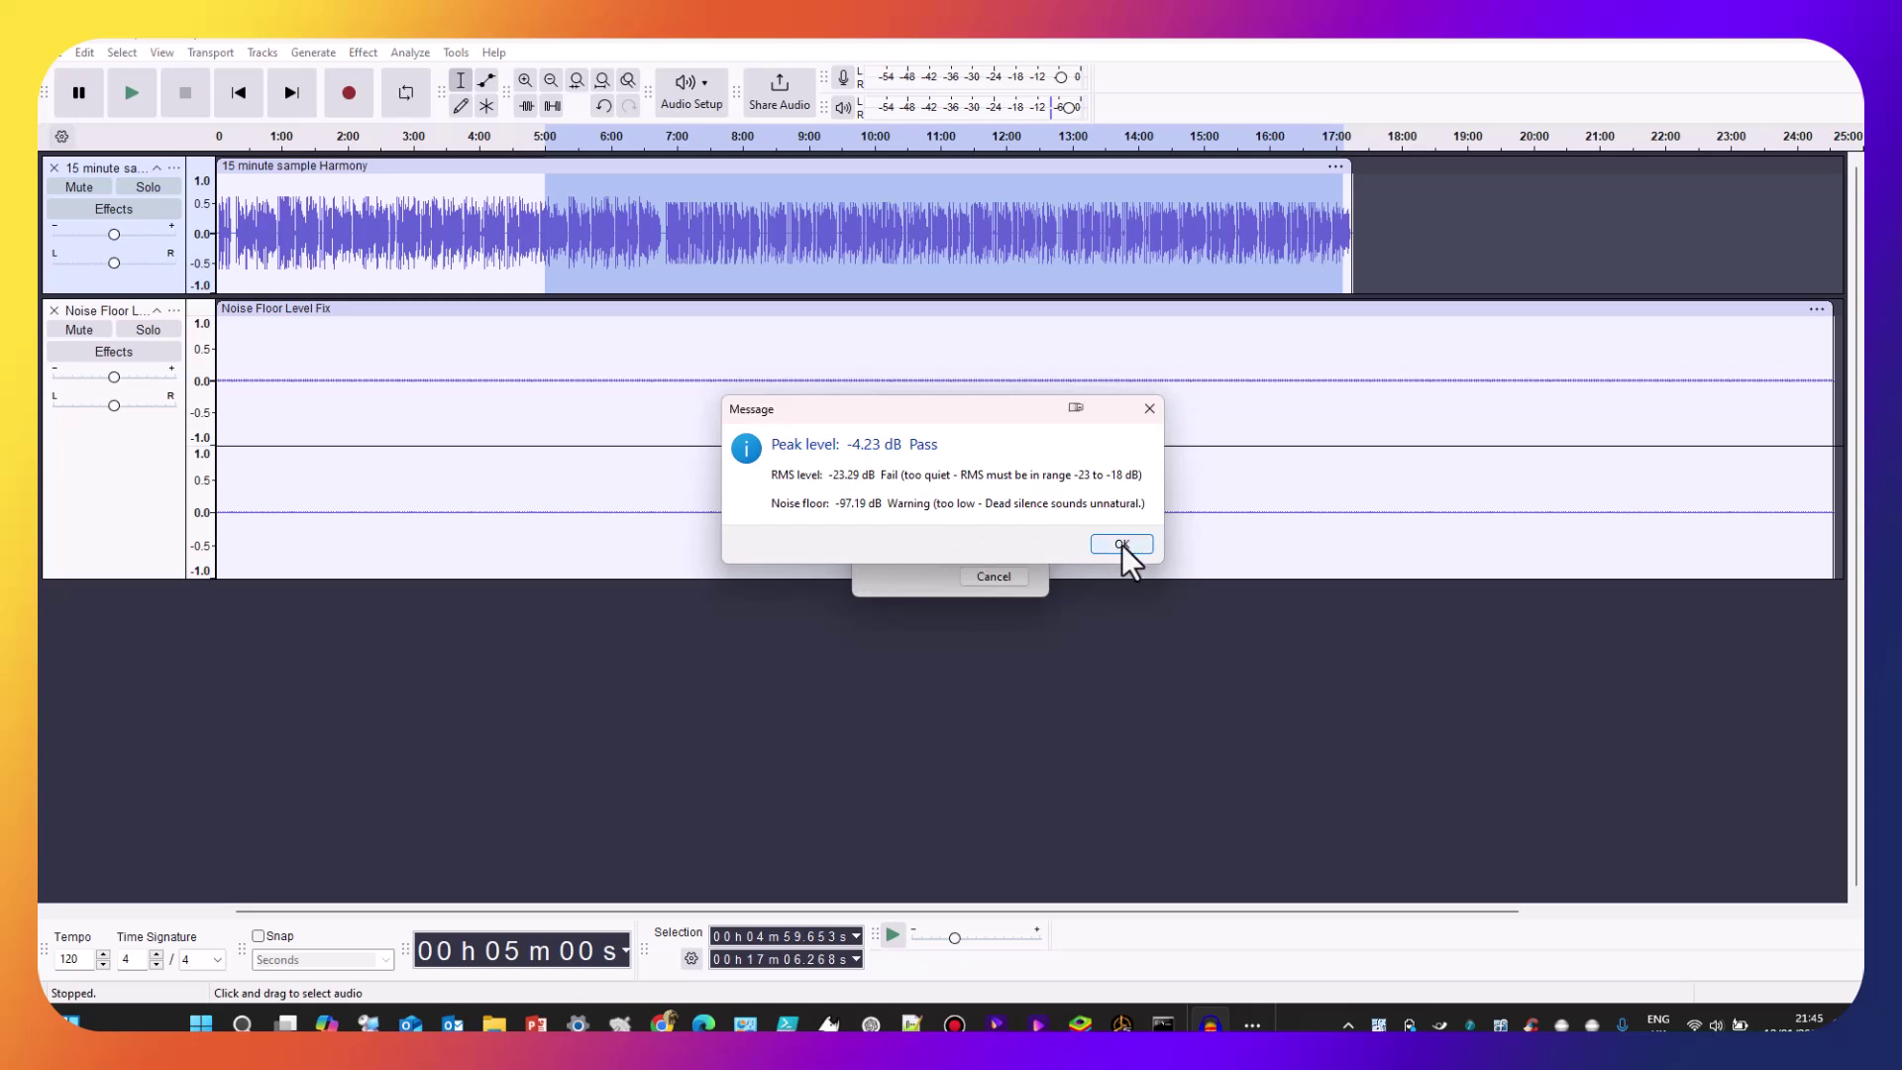
left_click(1121, 544)
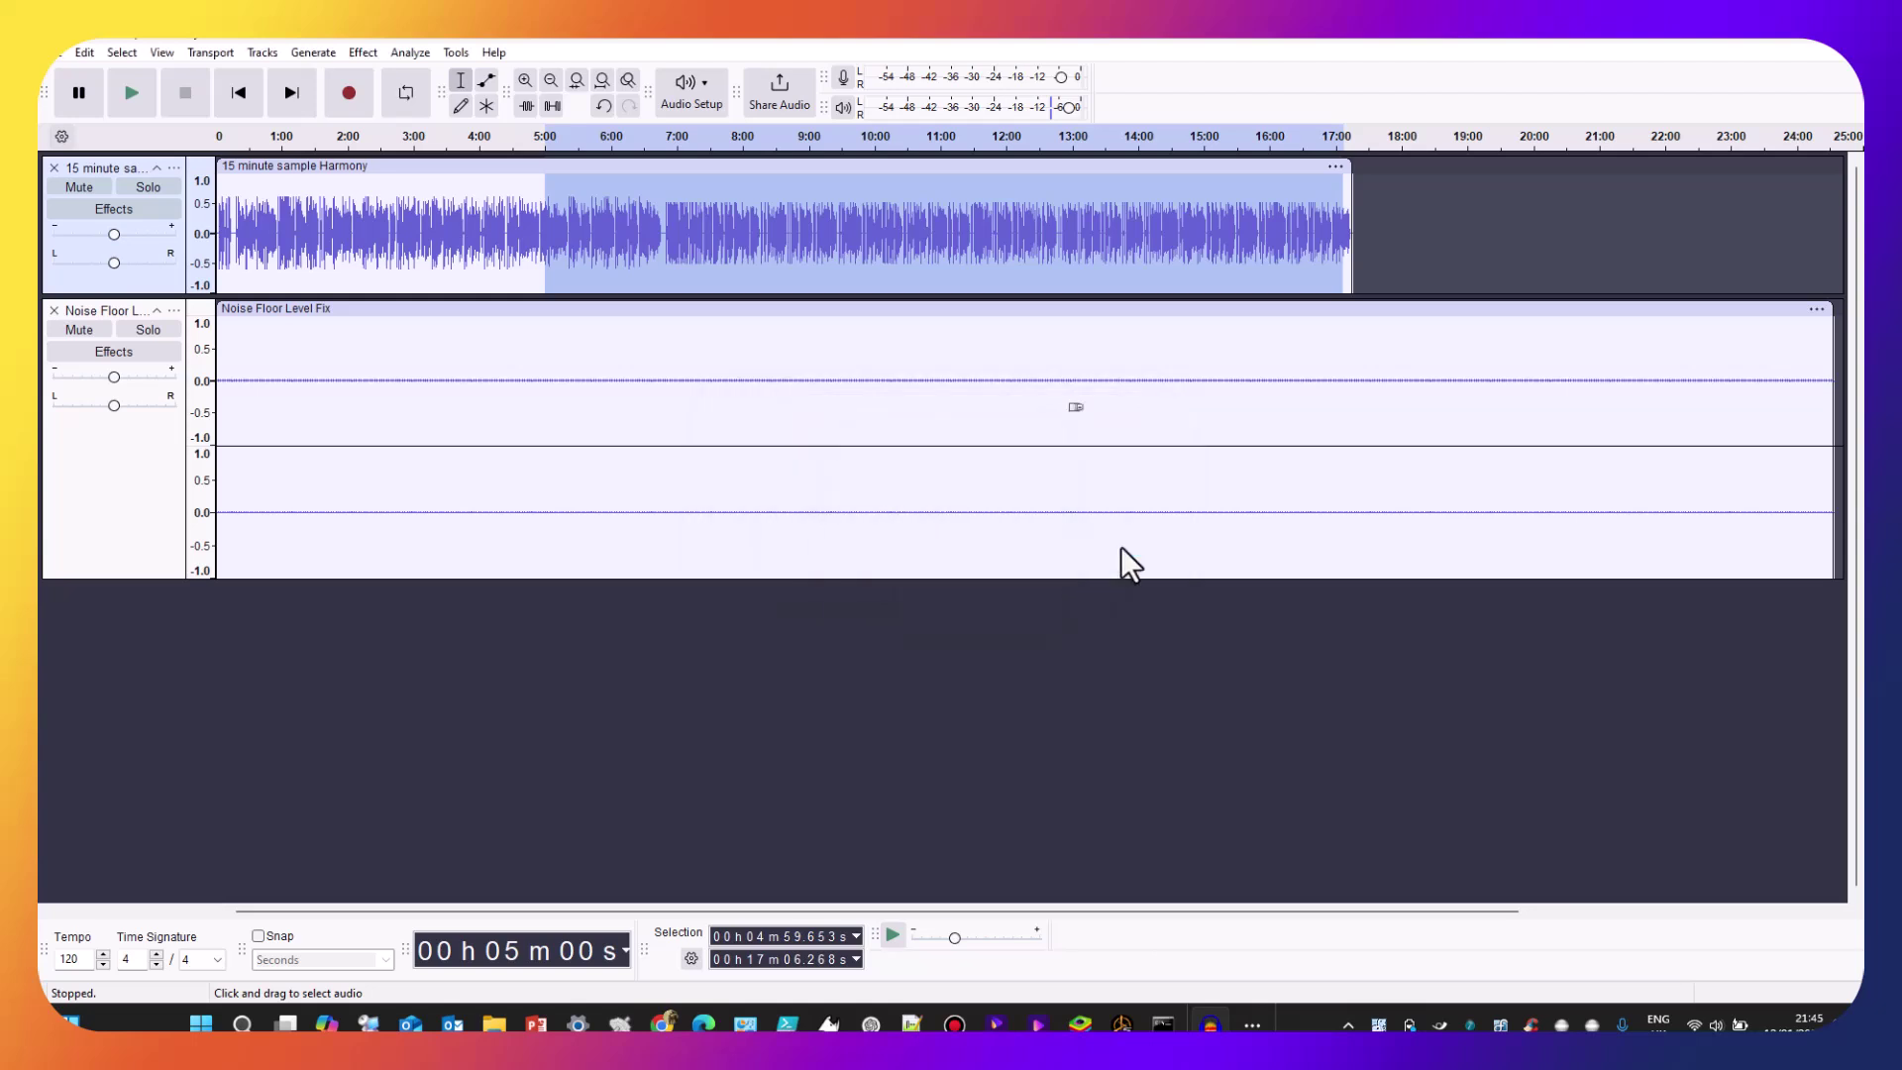
Try splitting the Noise Floor Level Fix clip at about 9:44, and undo the split
left_click(856, 247)
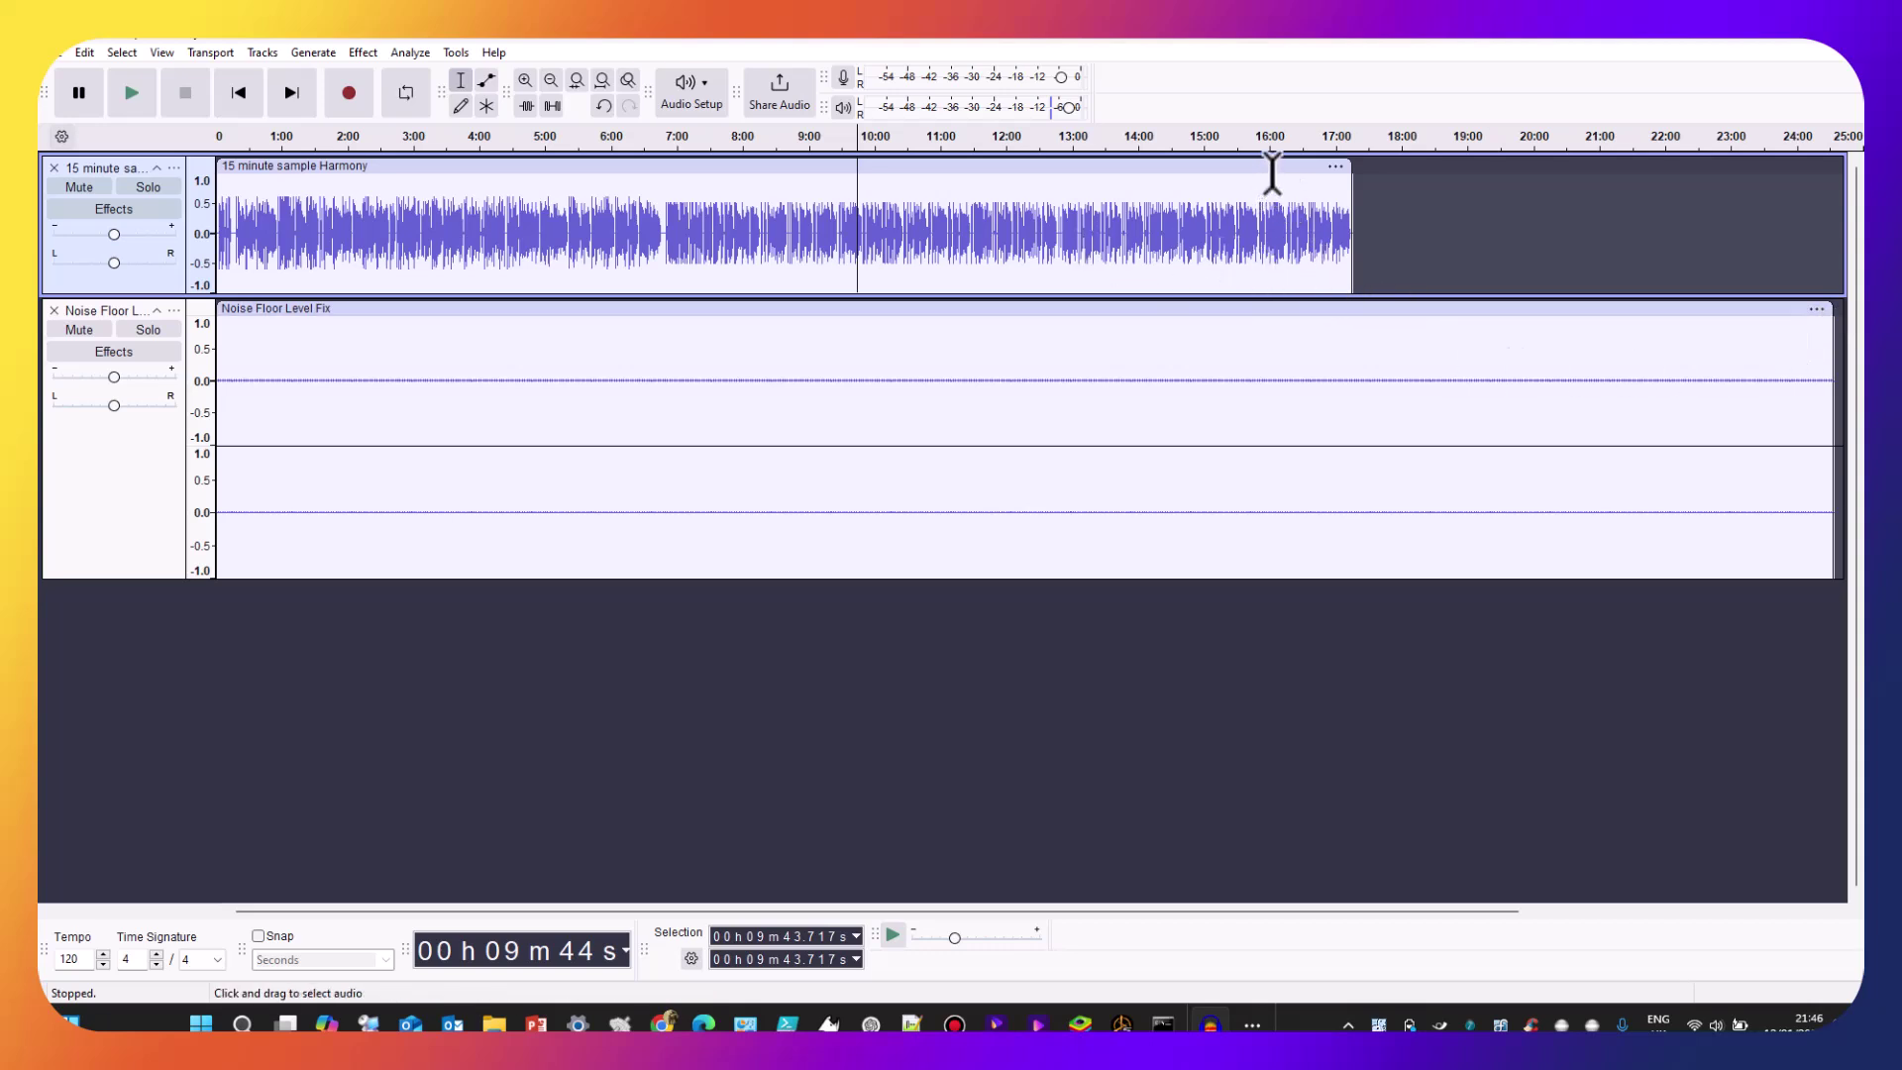
right_click(1352, 339)
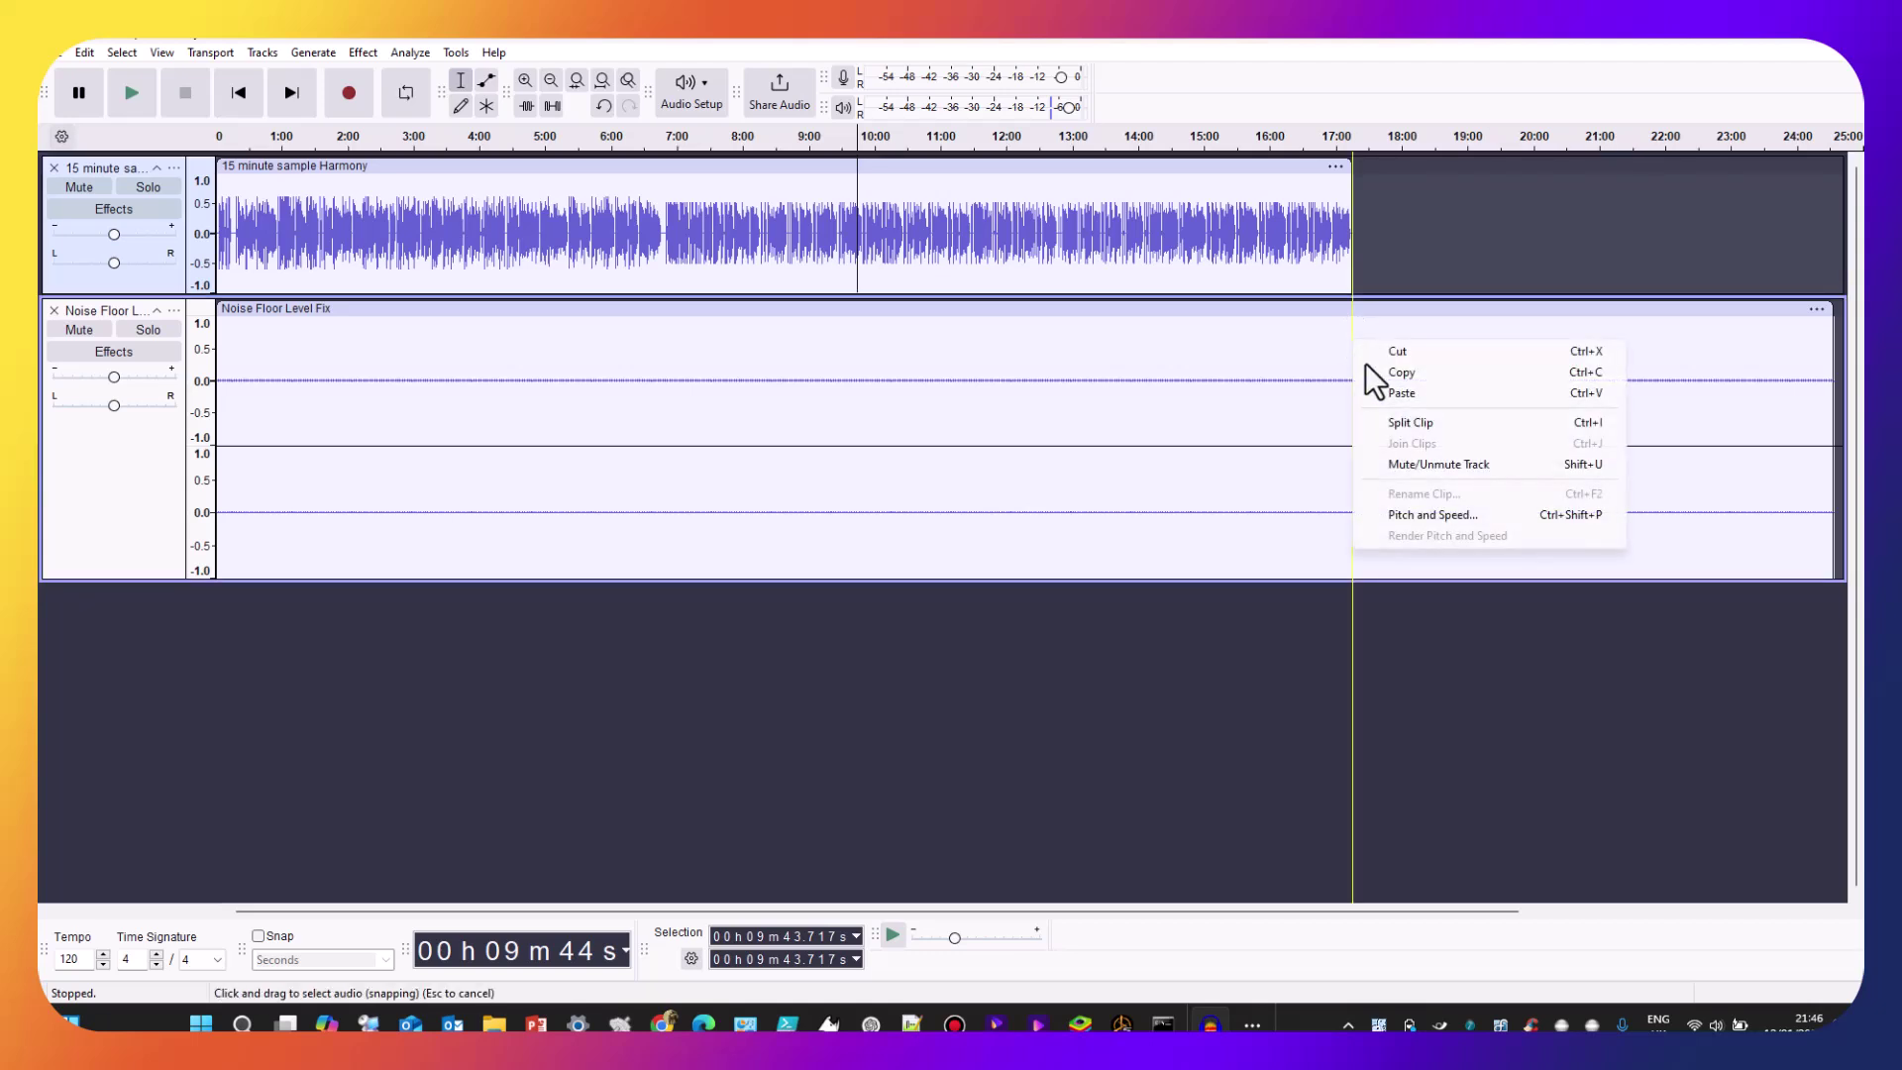
left_click(1420, 426)
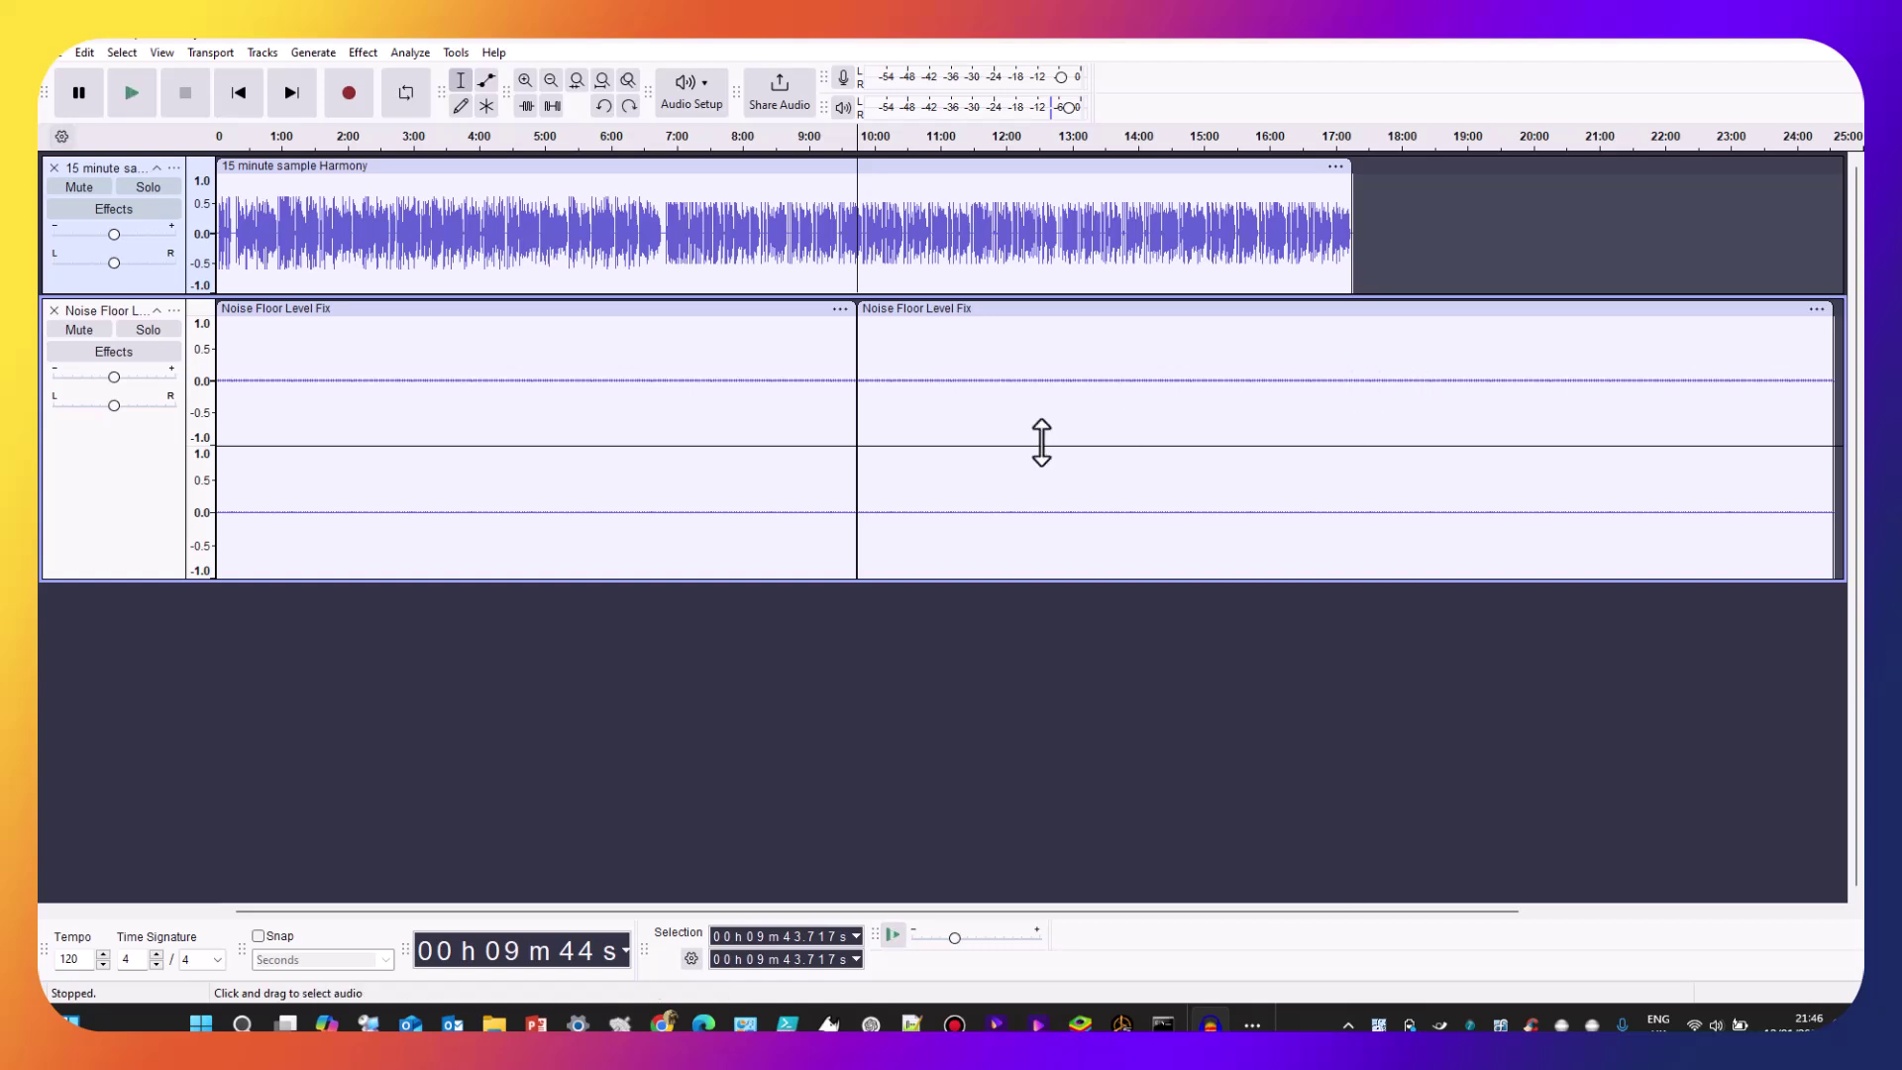
key("ctrl+z")
Split the Noise Floor Level Fix clip where the voice clip ends, at about 17:15, and delete the excess part
left_click(1353, 245)
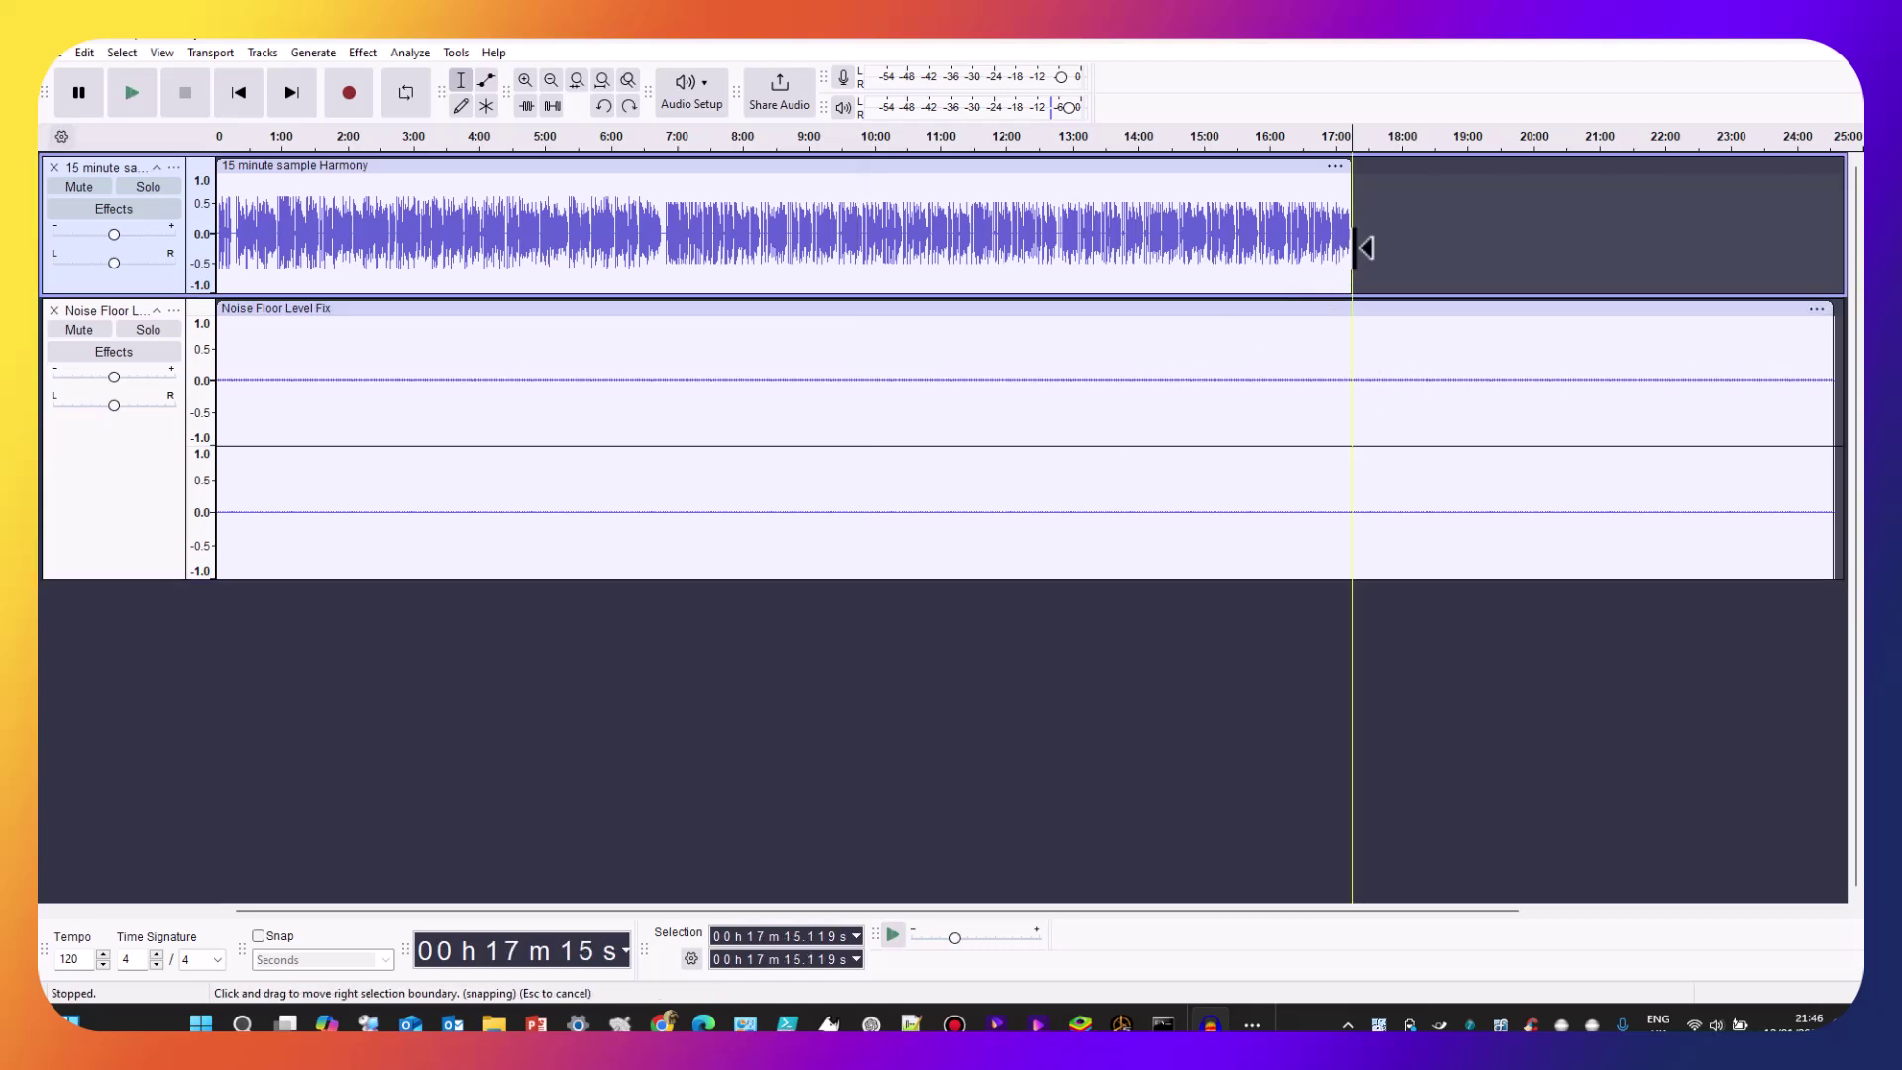
double_click(1343, 242)
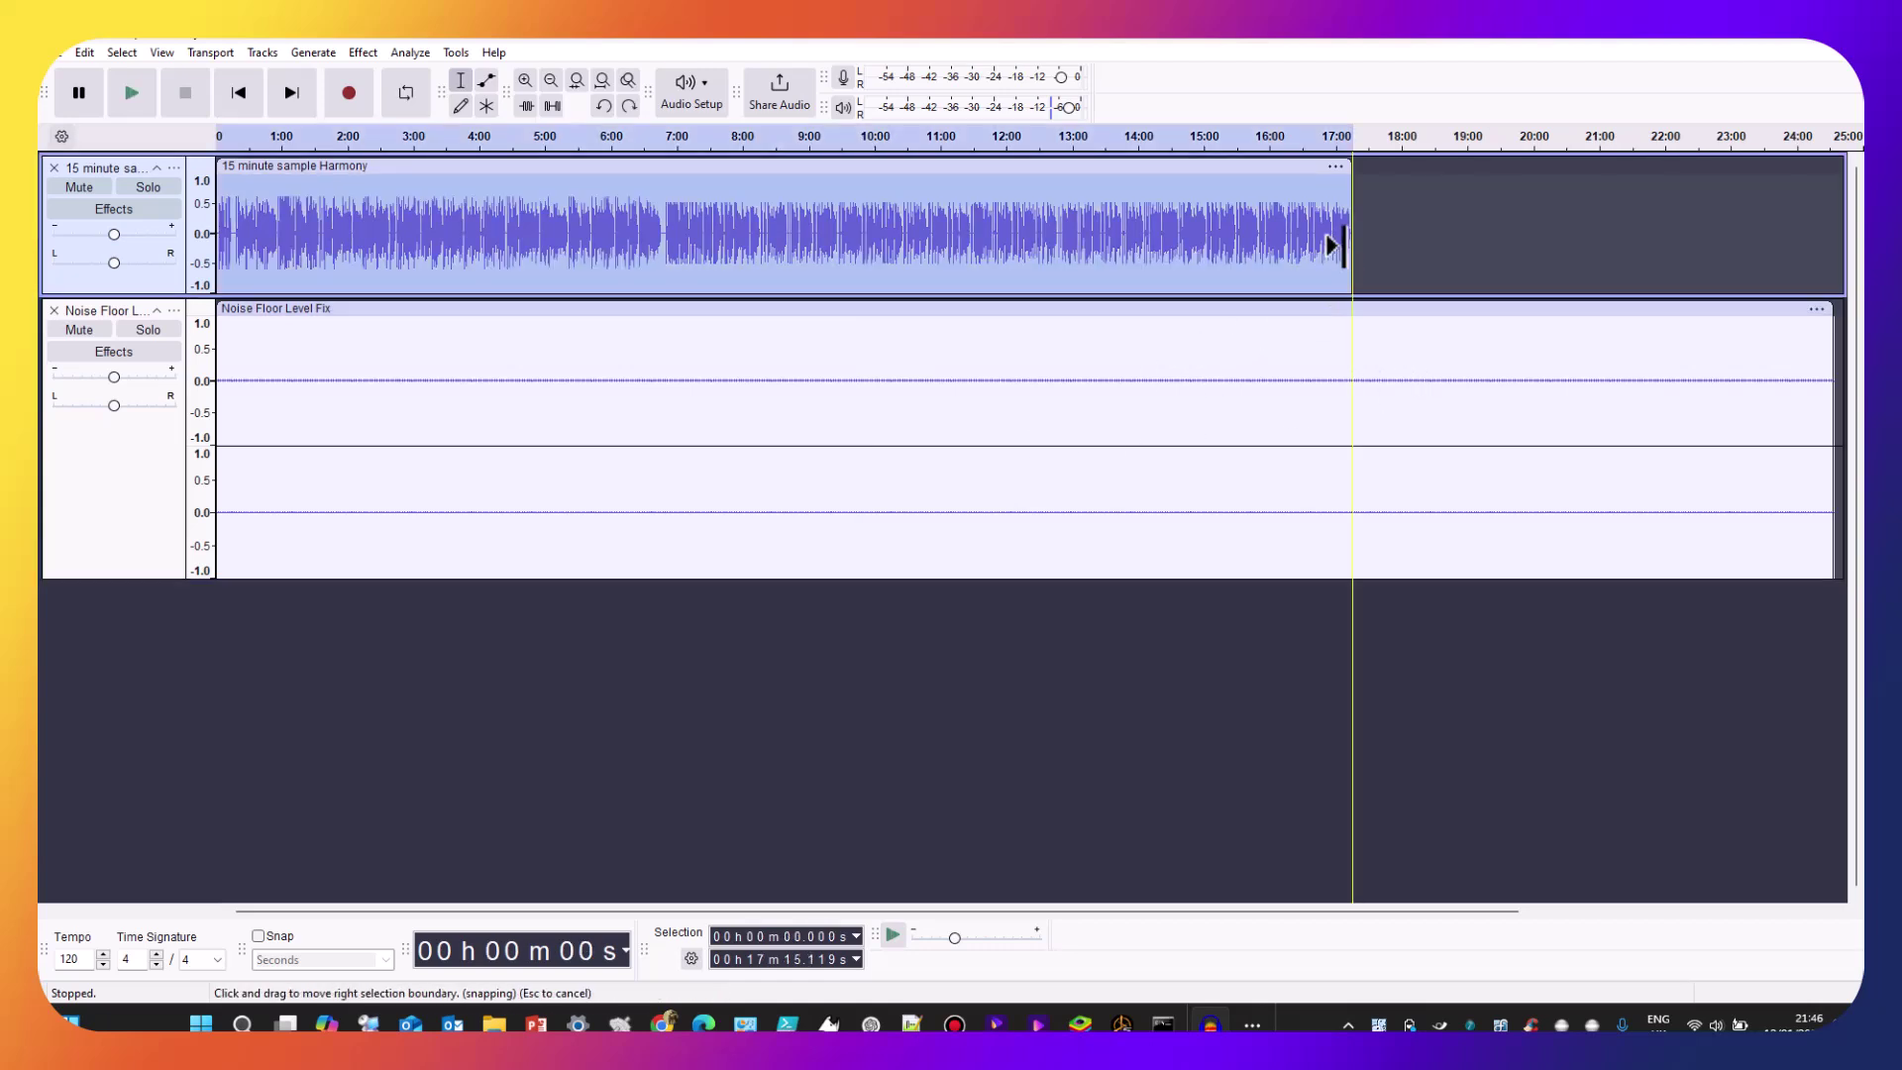
right_click(1353, 334)
left_click(1396, 414)
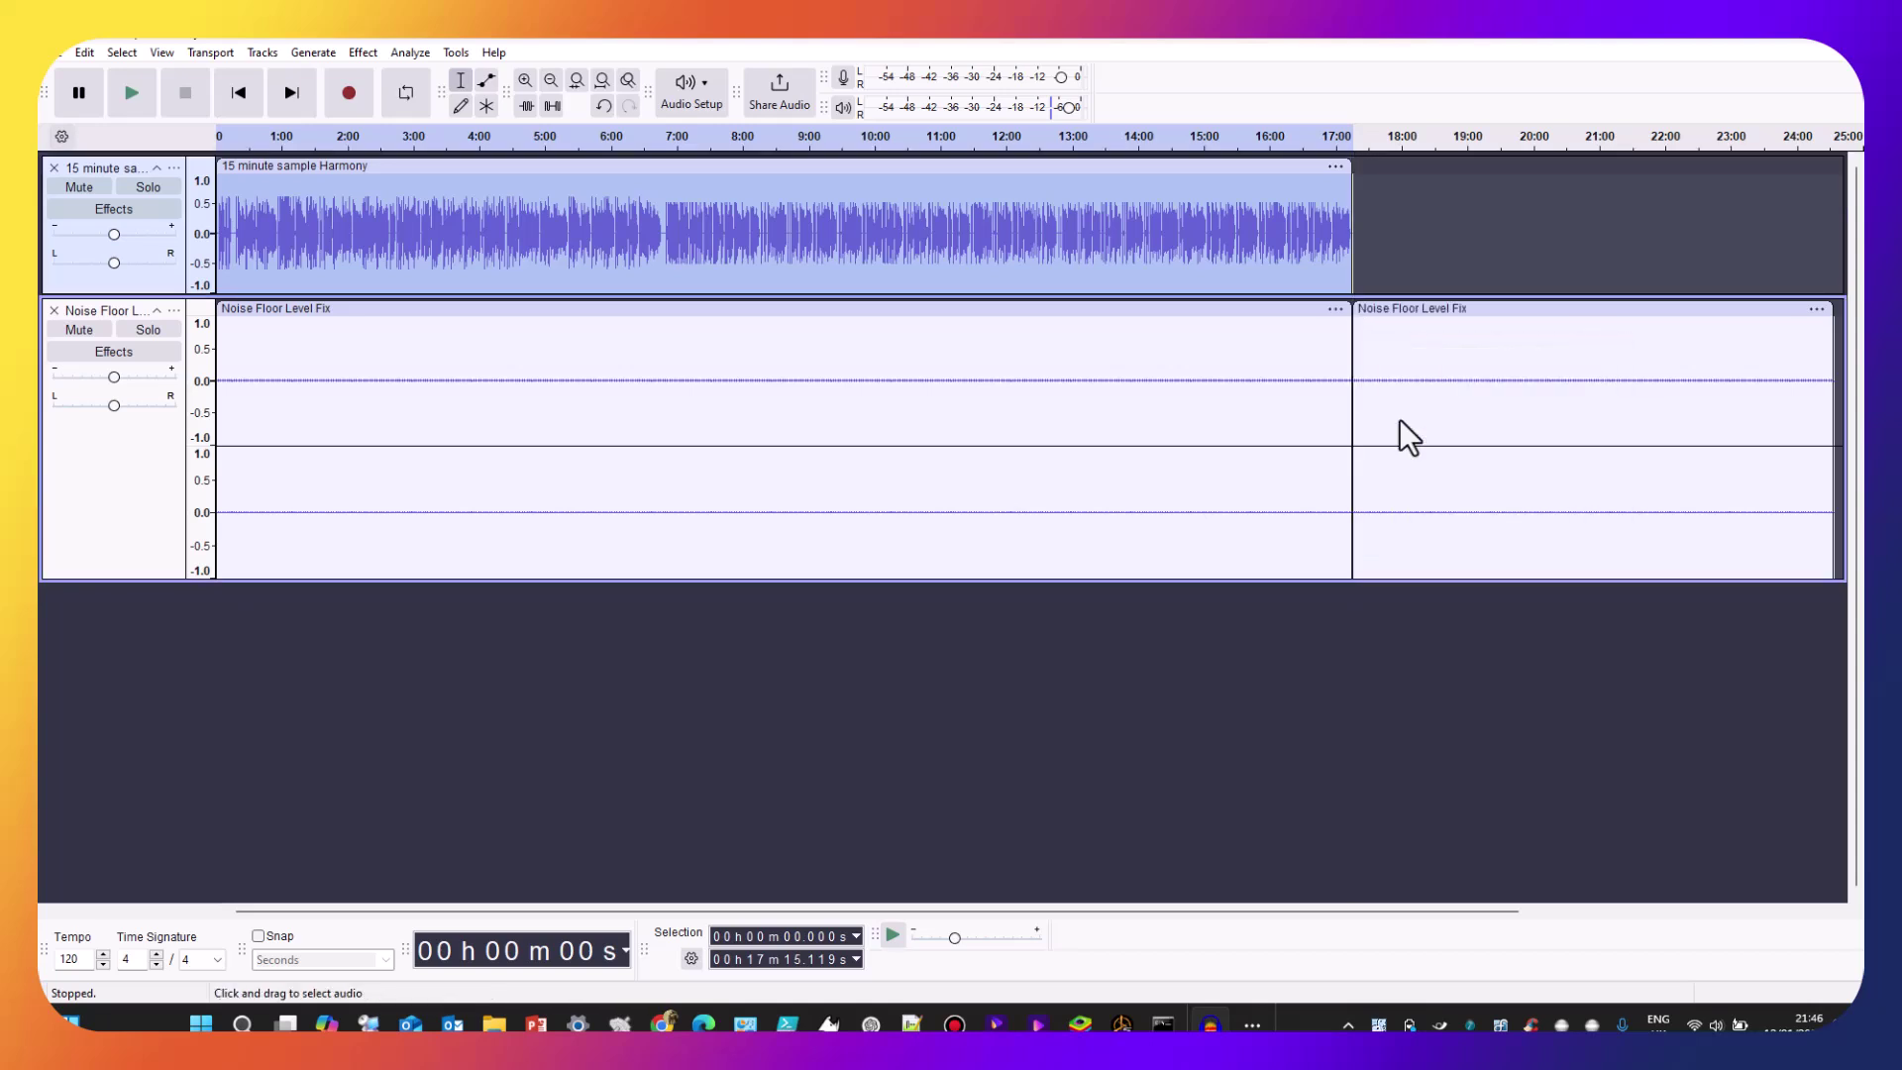
left_click(1420, 309)
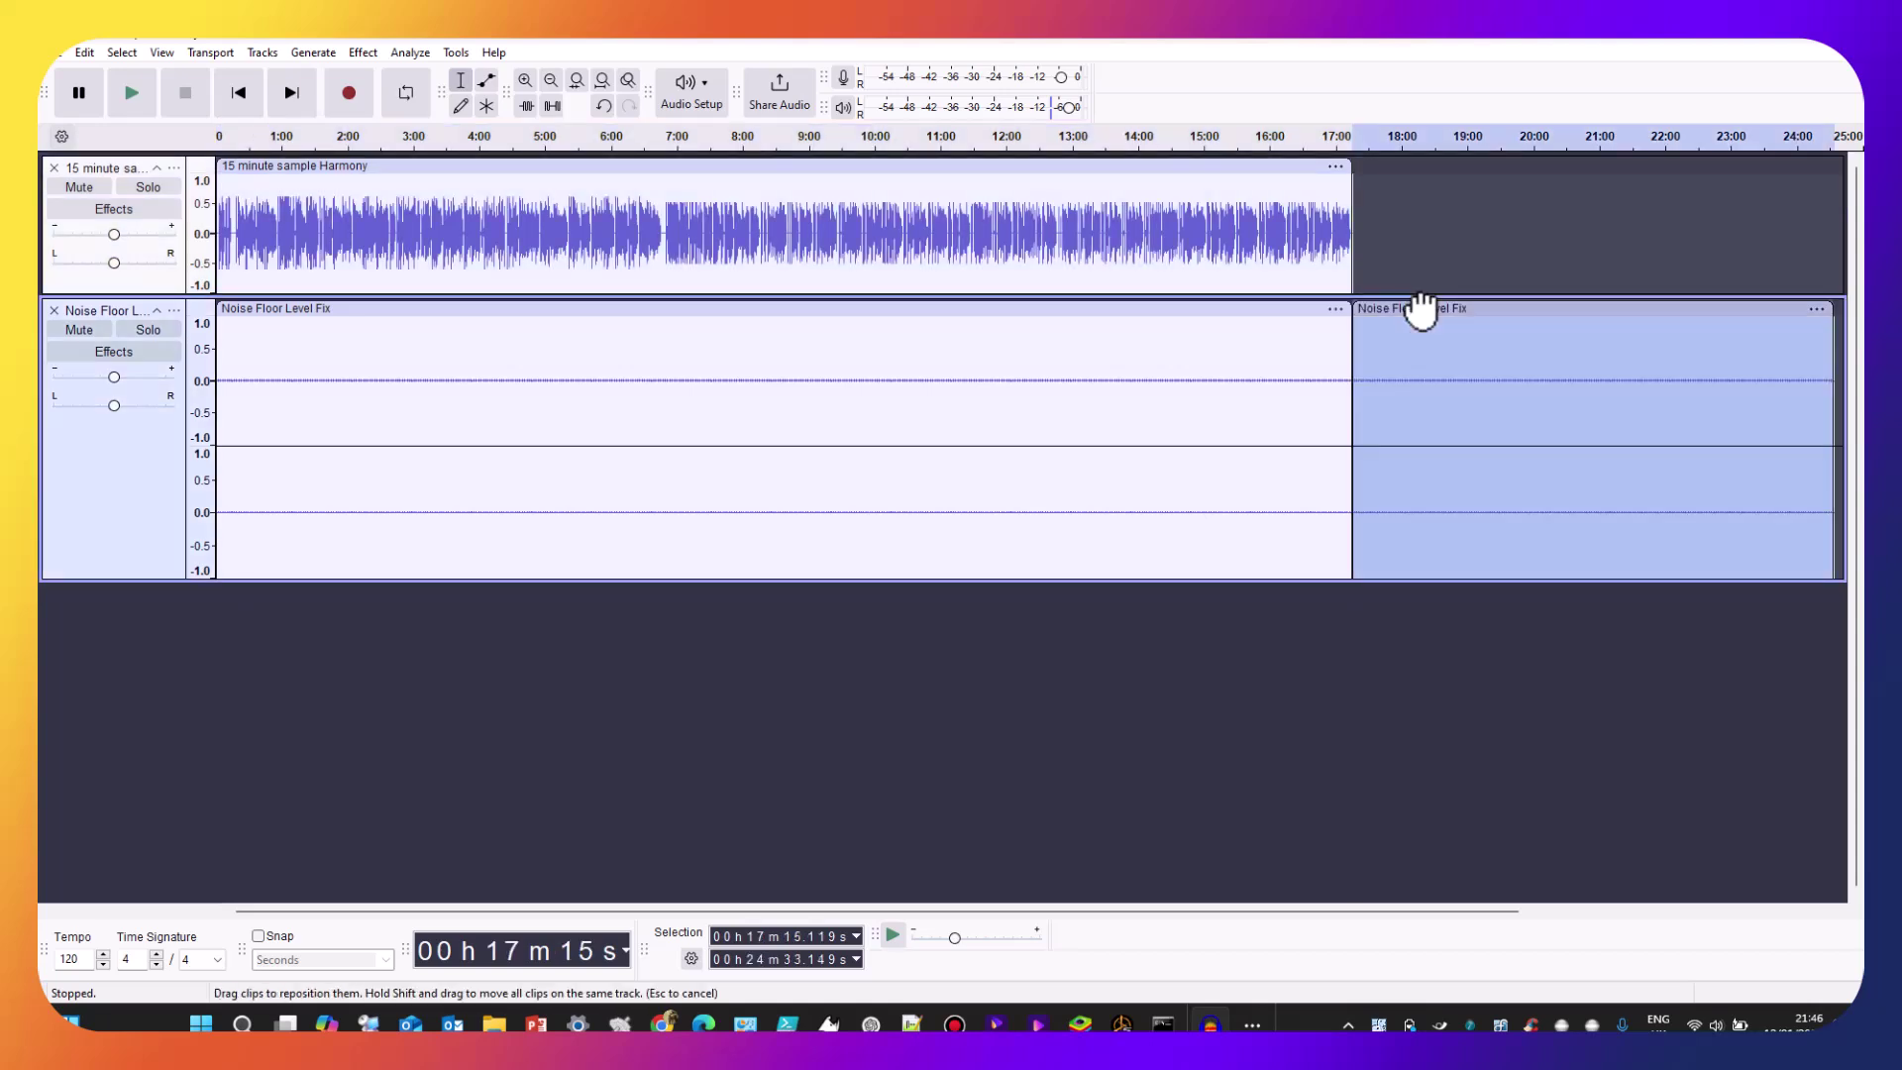
key("Delete")
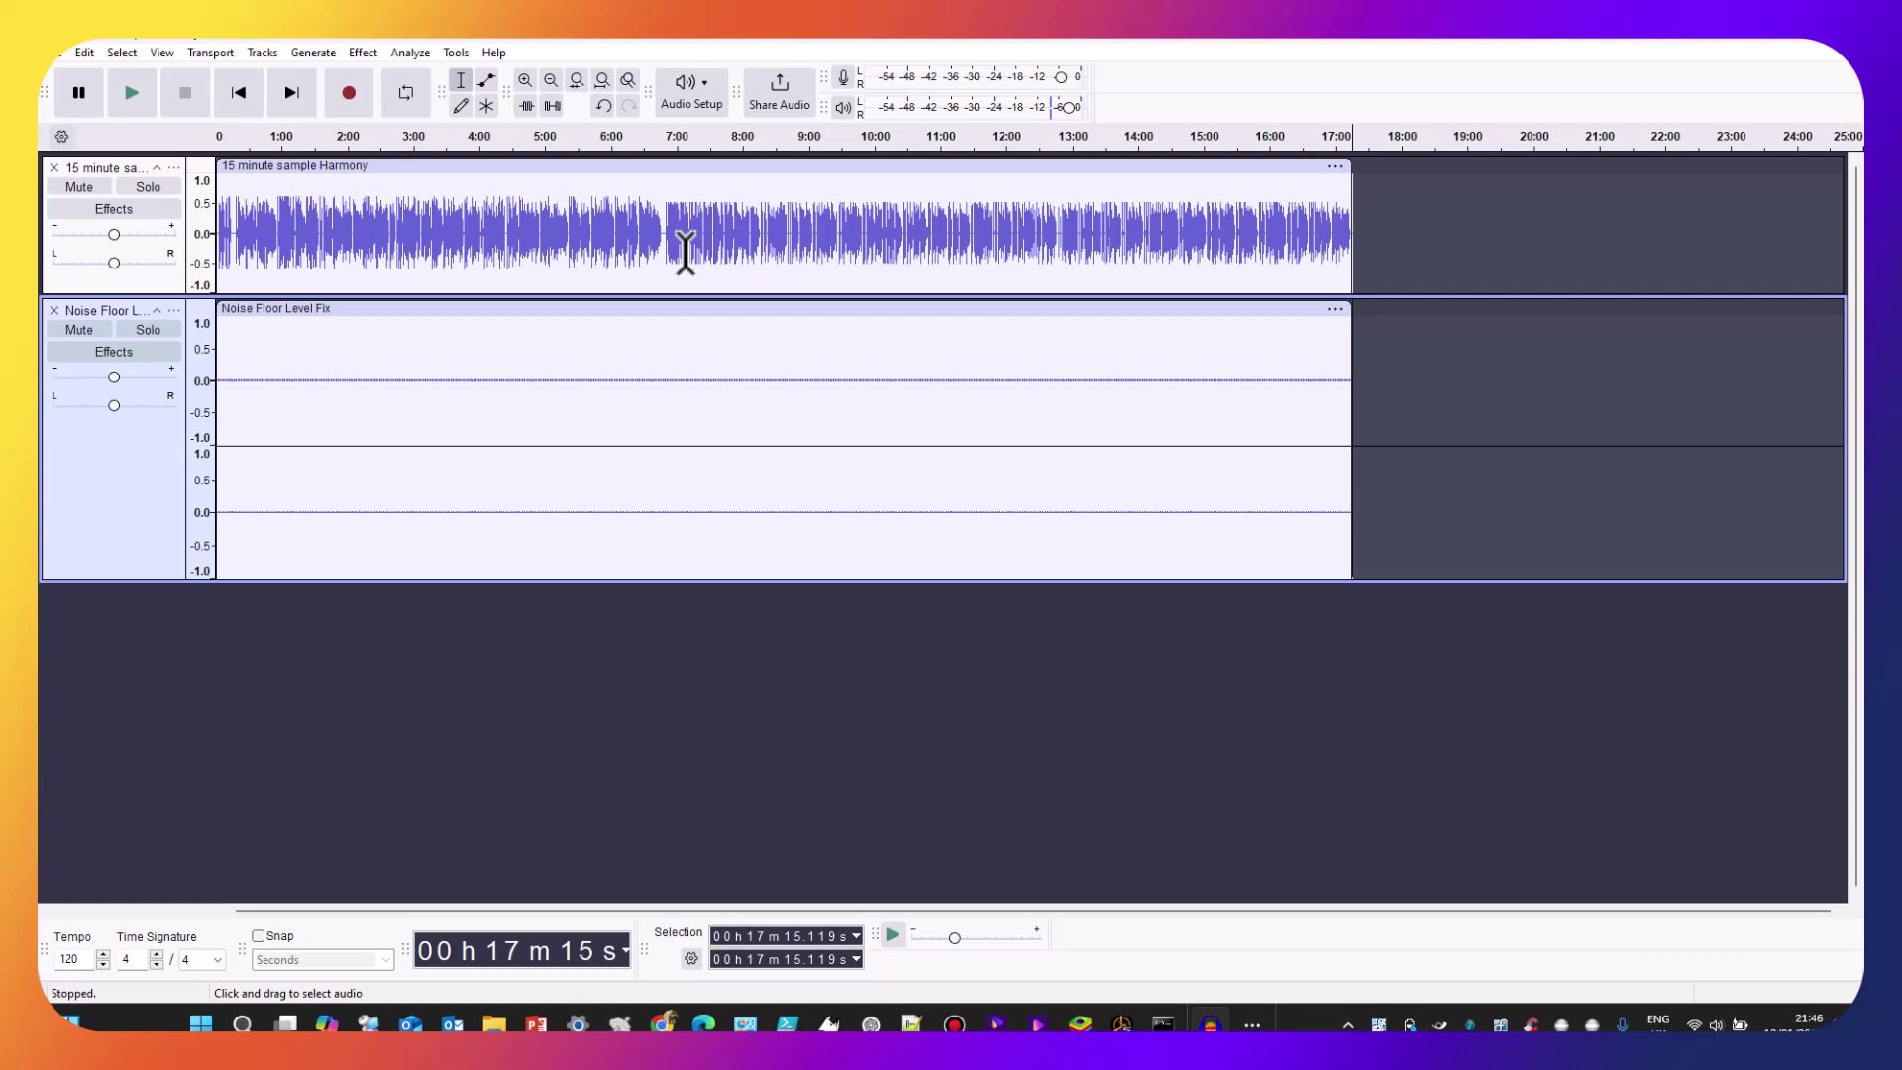
Export the entire project with both tracks as 15 minute sample Harmony.mp3 into the Book Media 1-Testing folder
key("ctrl+a")
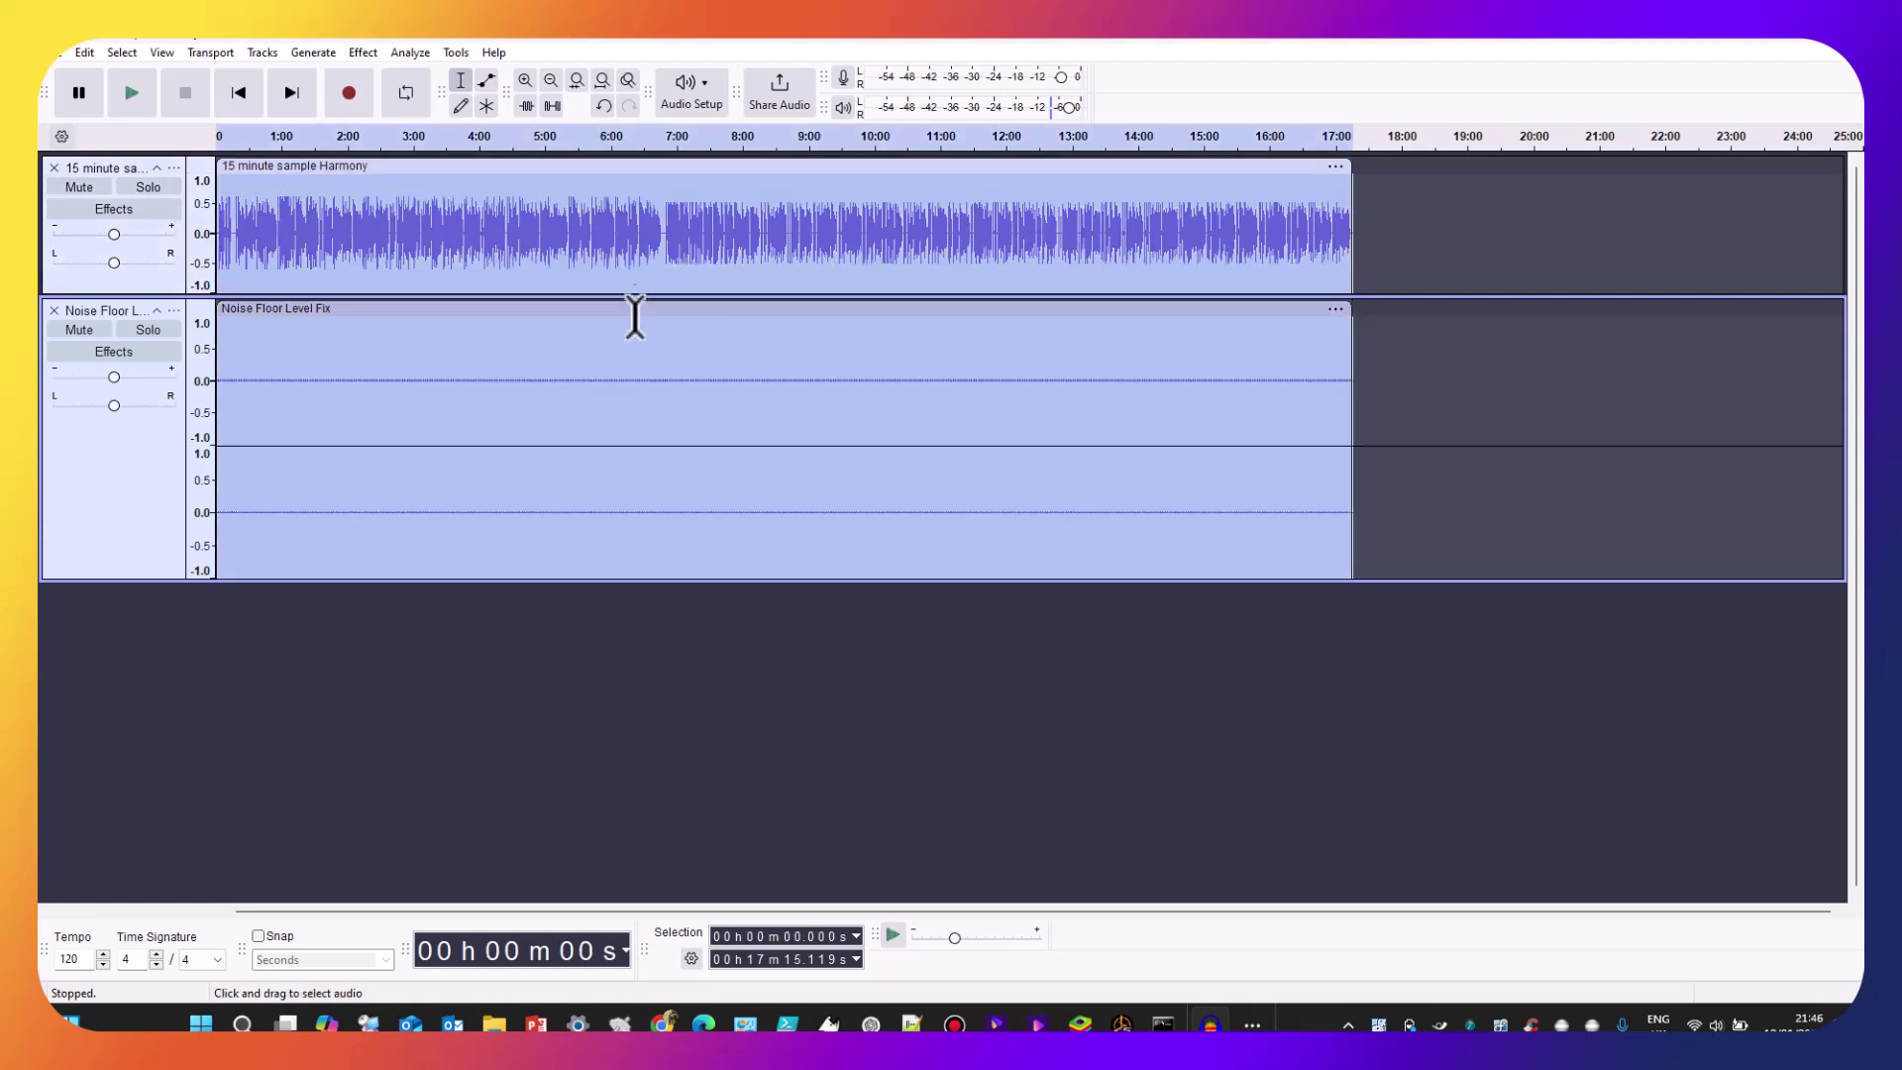
left_click(54, 51)
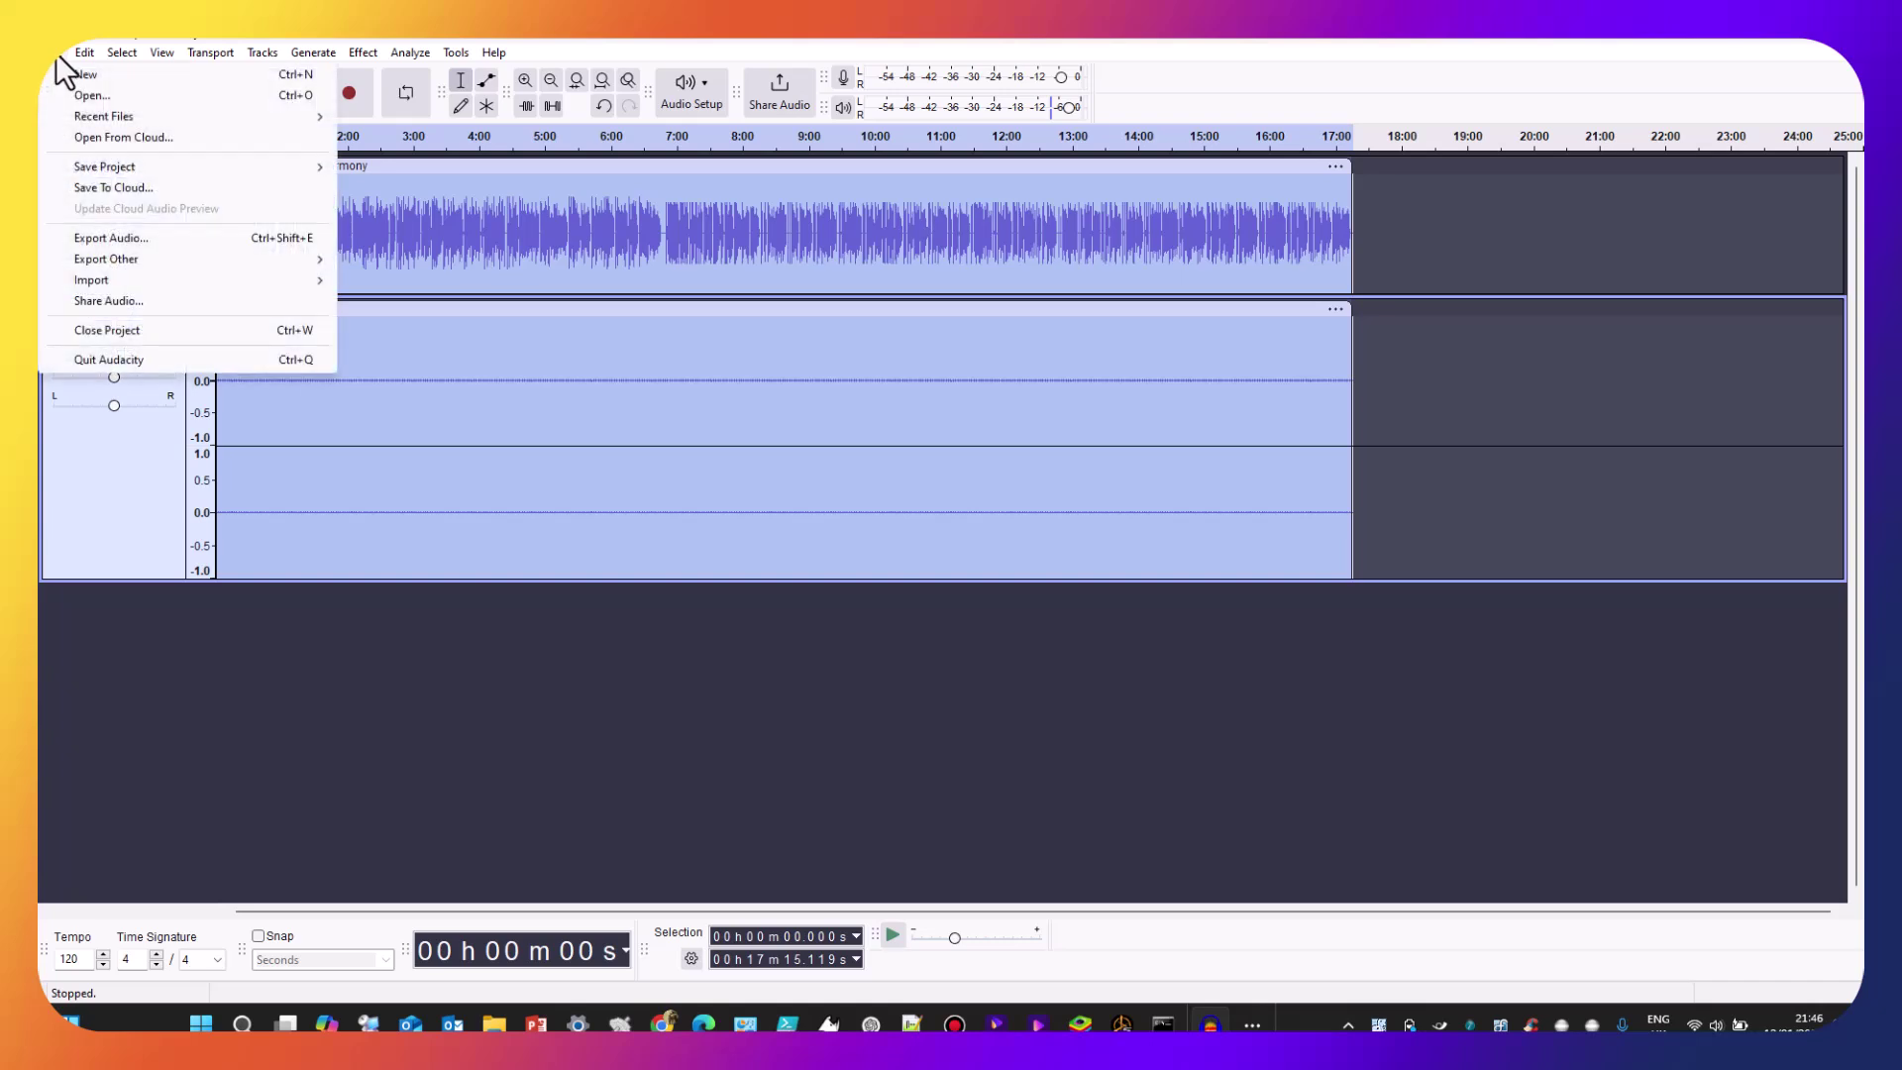
left_click(116, 238)
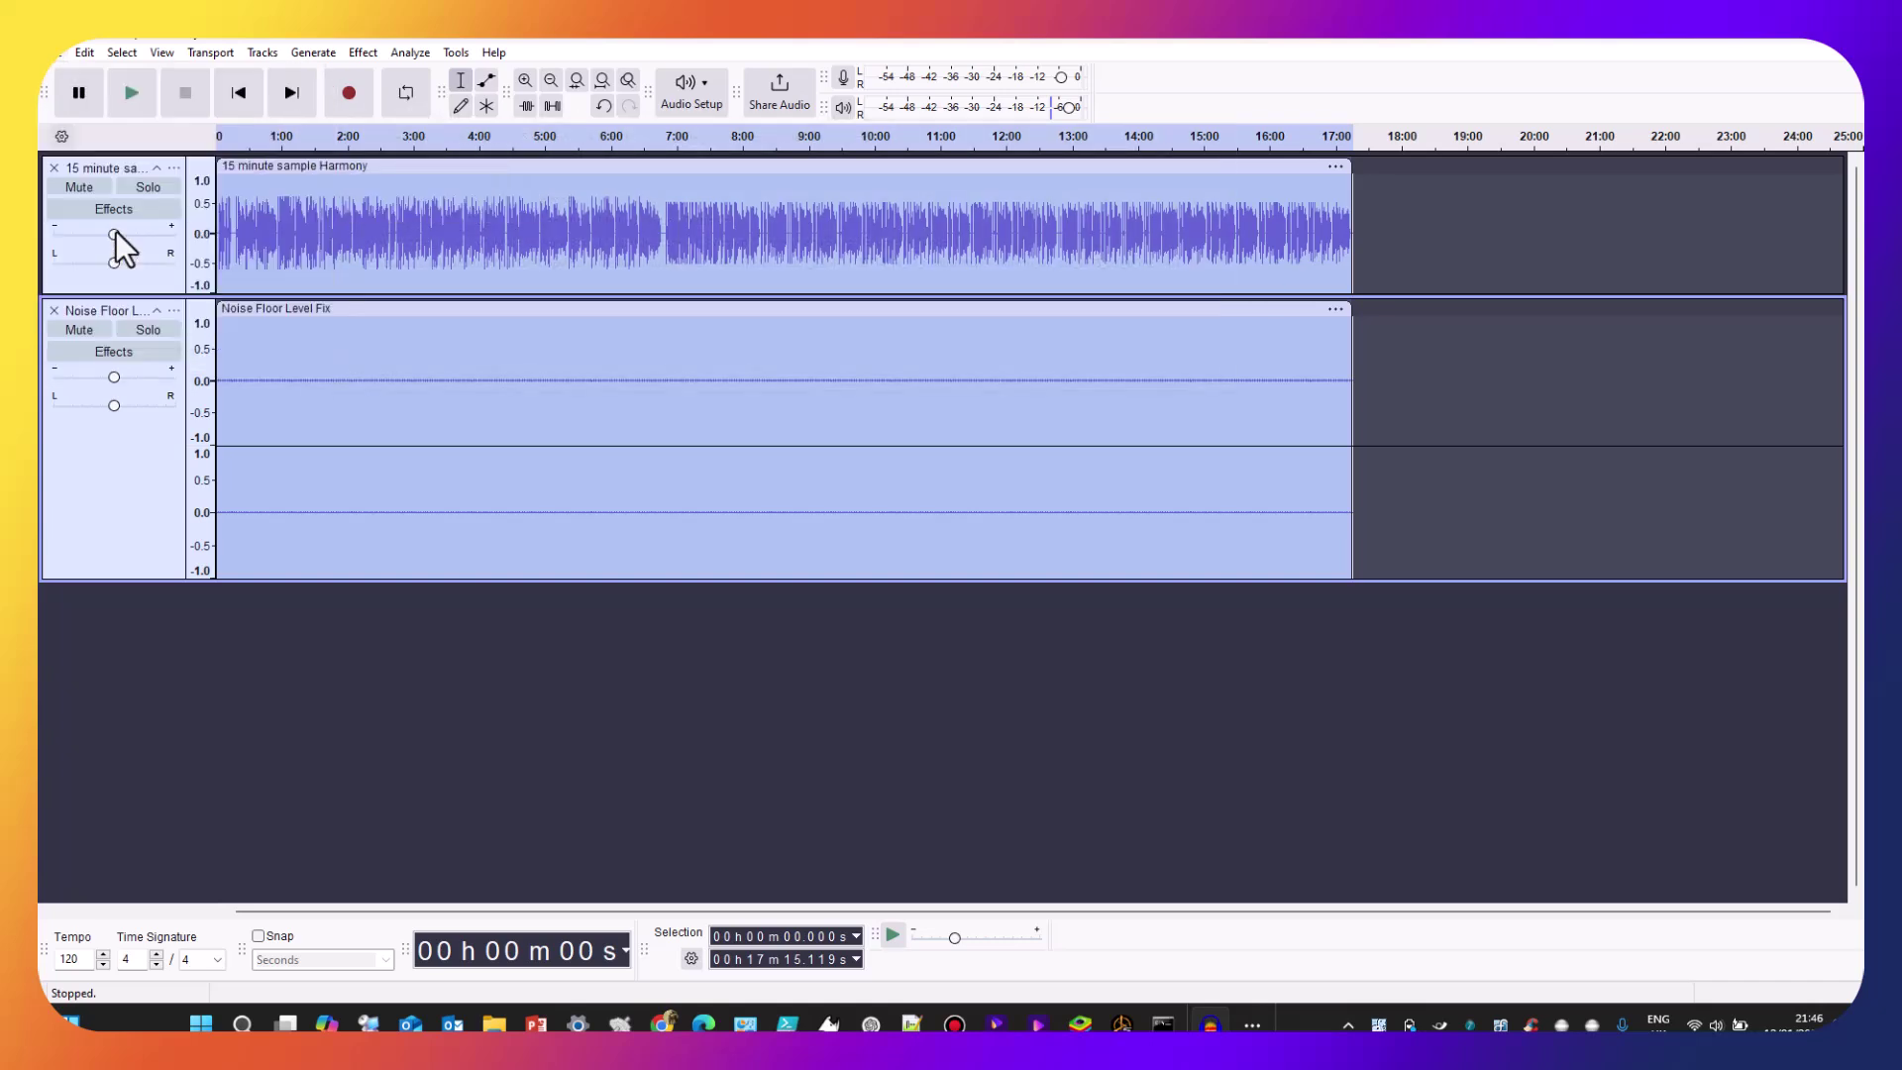
left_click(1049, 705)
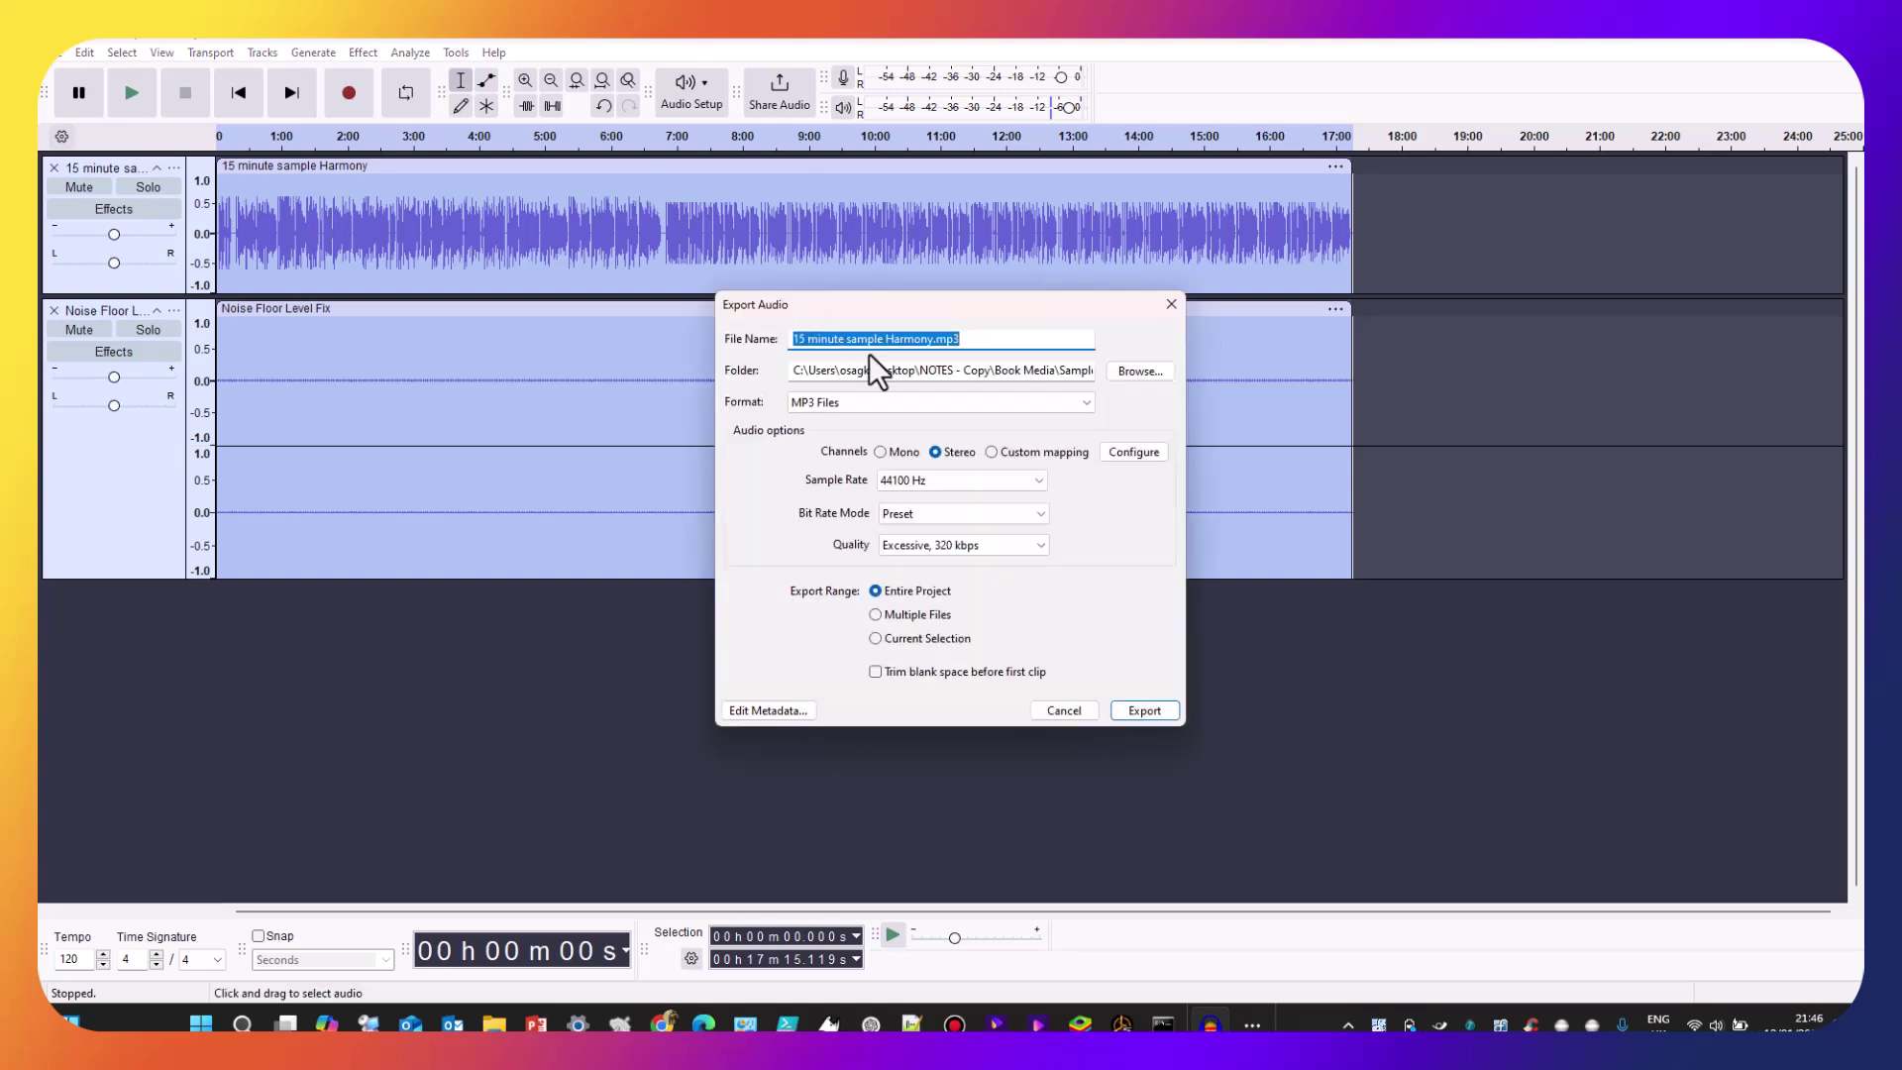
left_click(1139, 372)
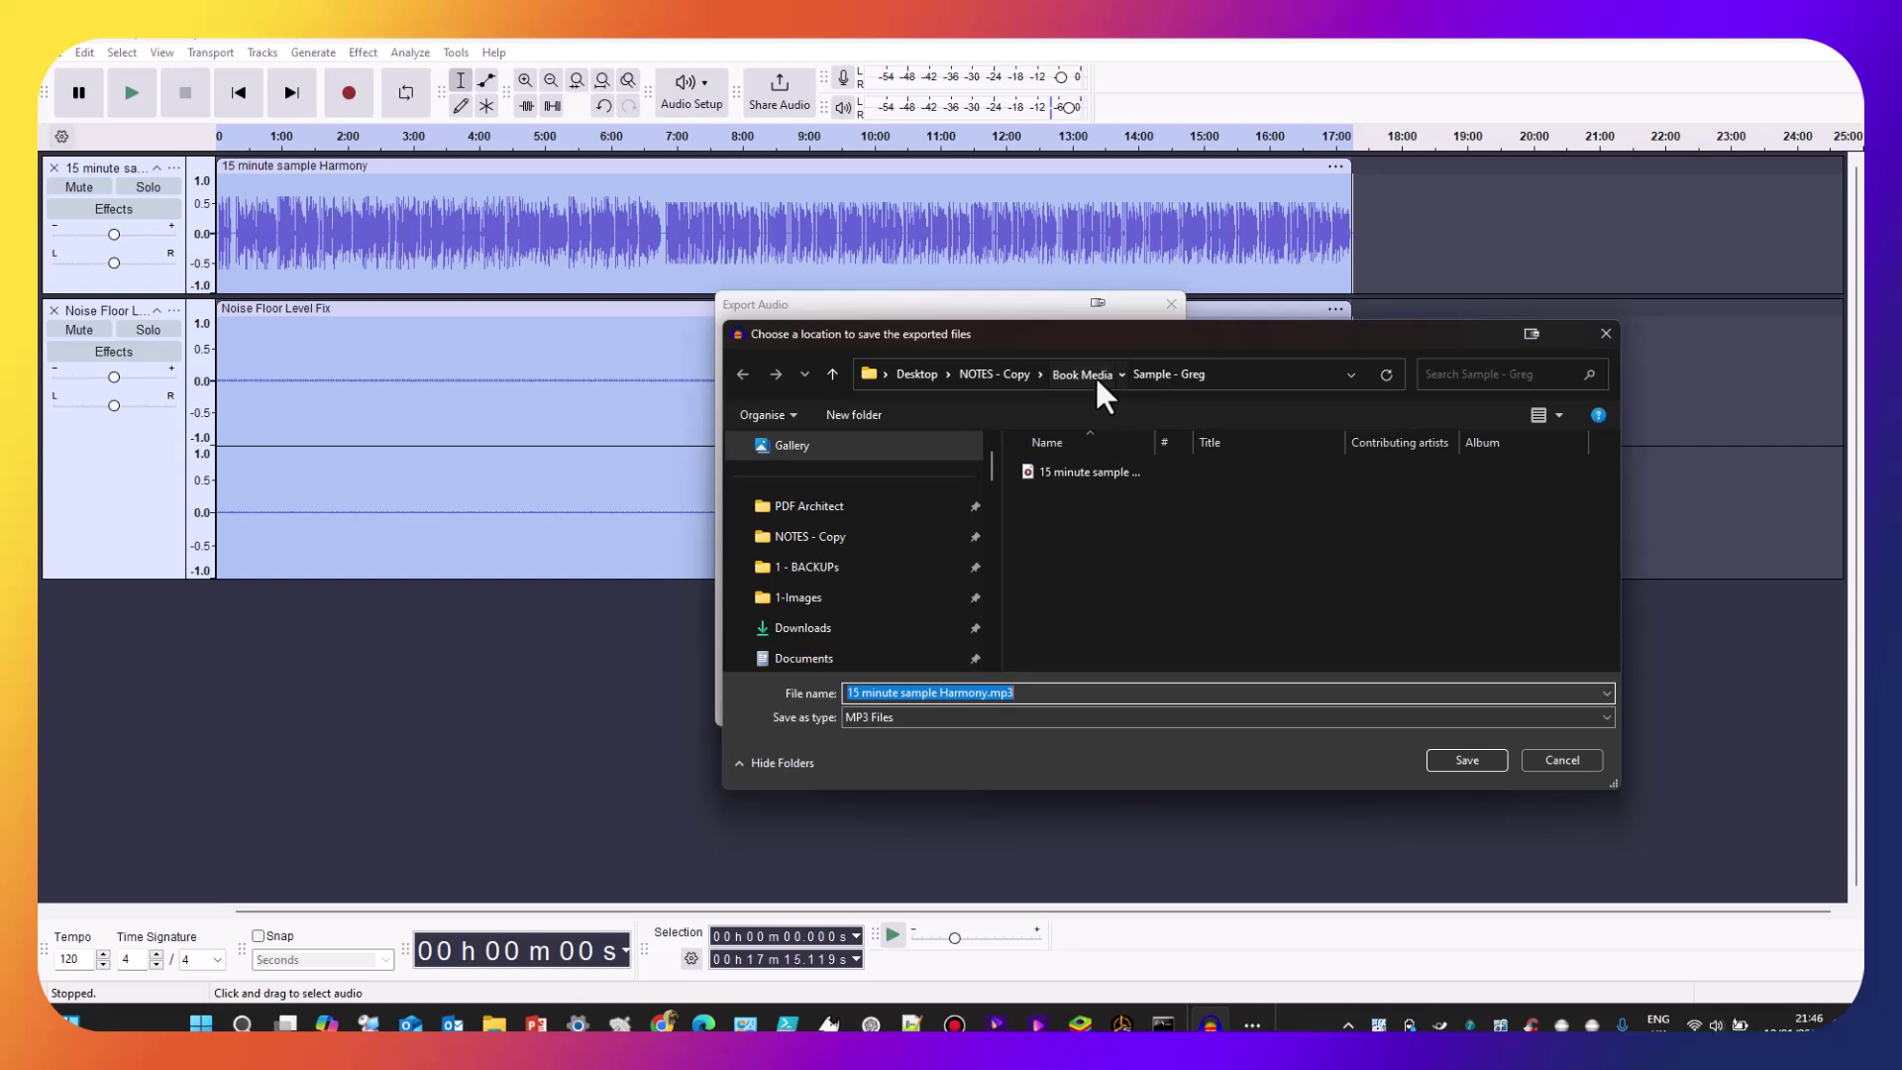
left_click(1057, 374)
left_click(1068, 467)
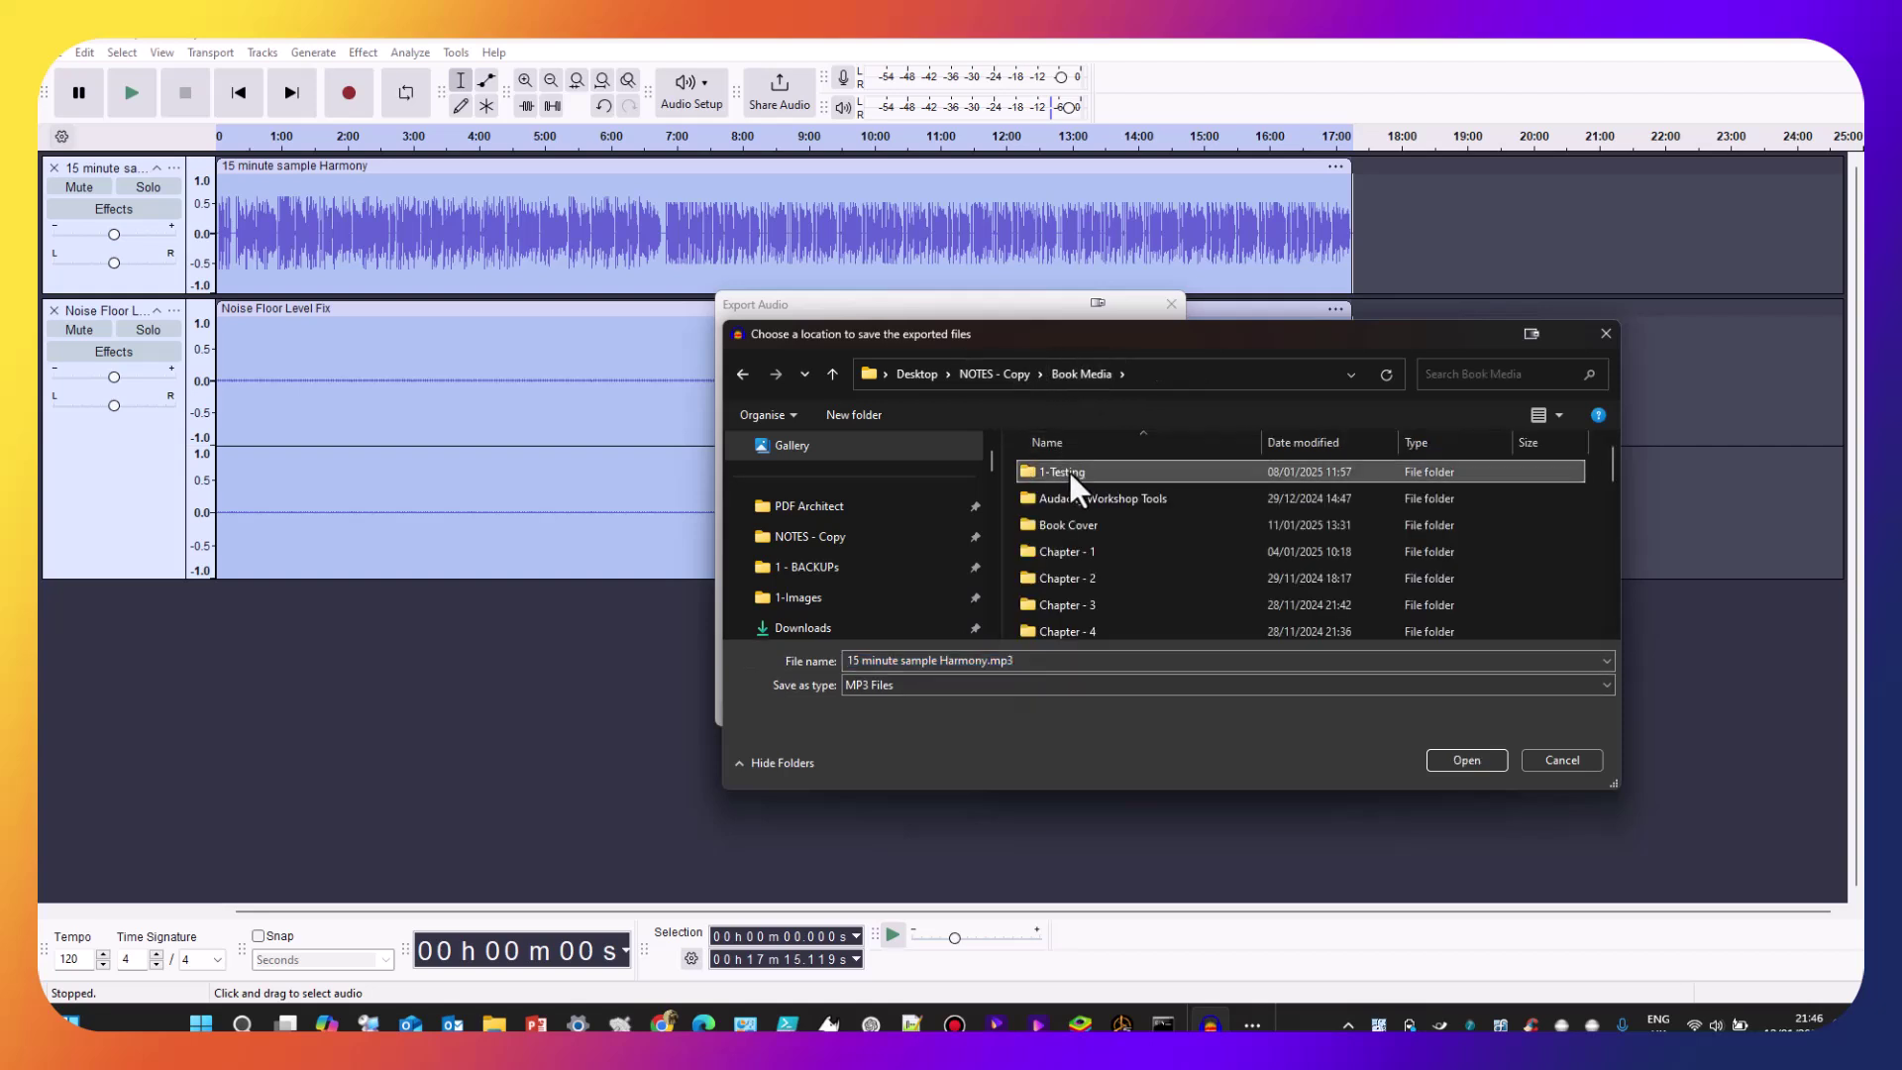
double_click(1068, 468)
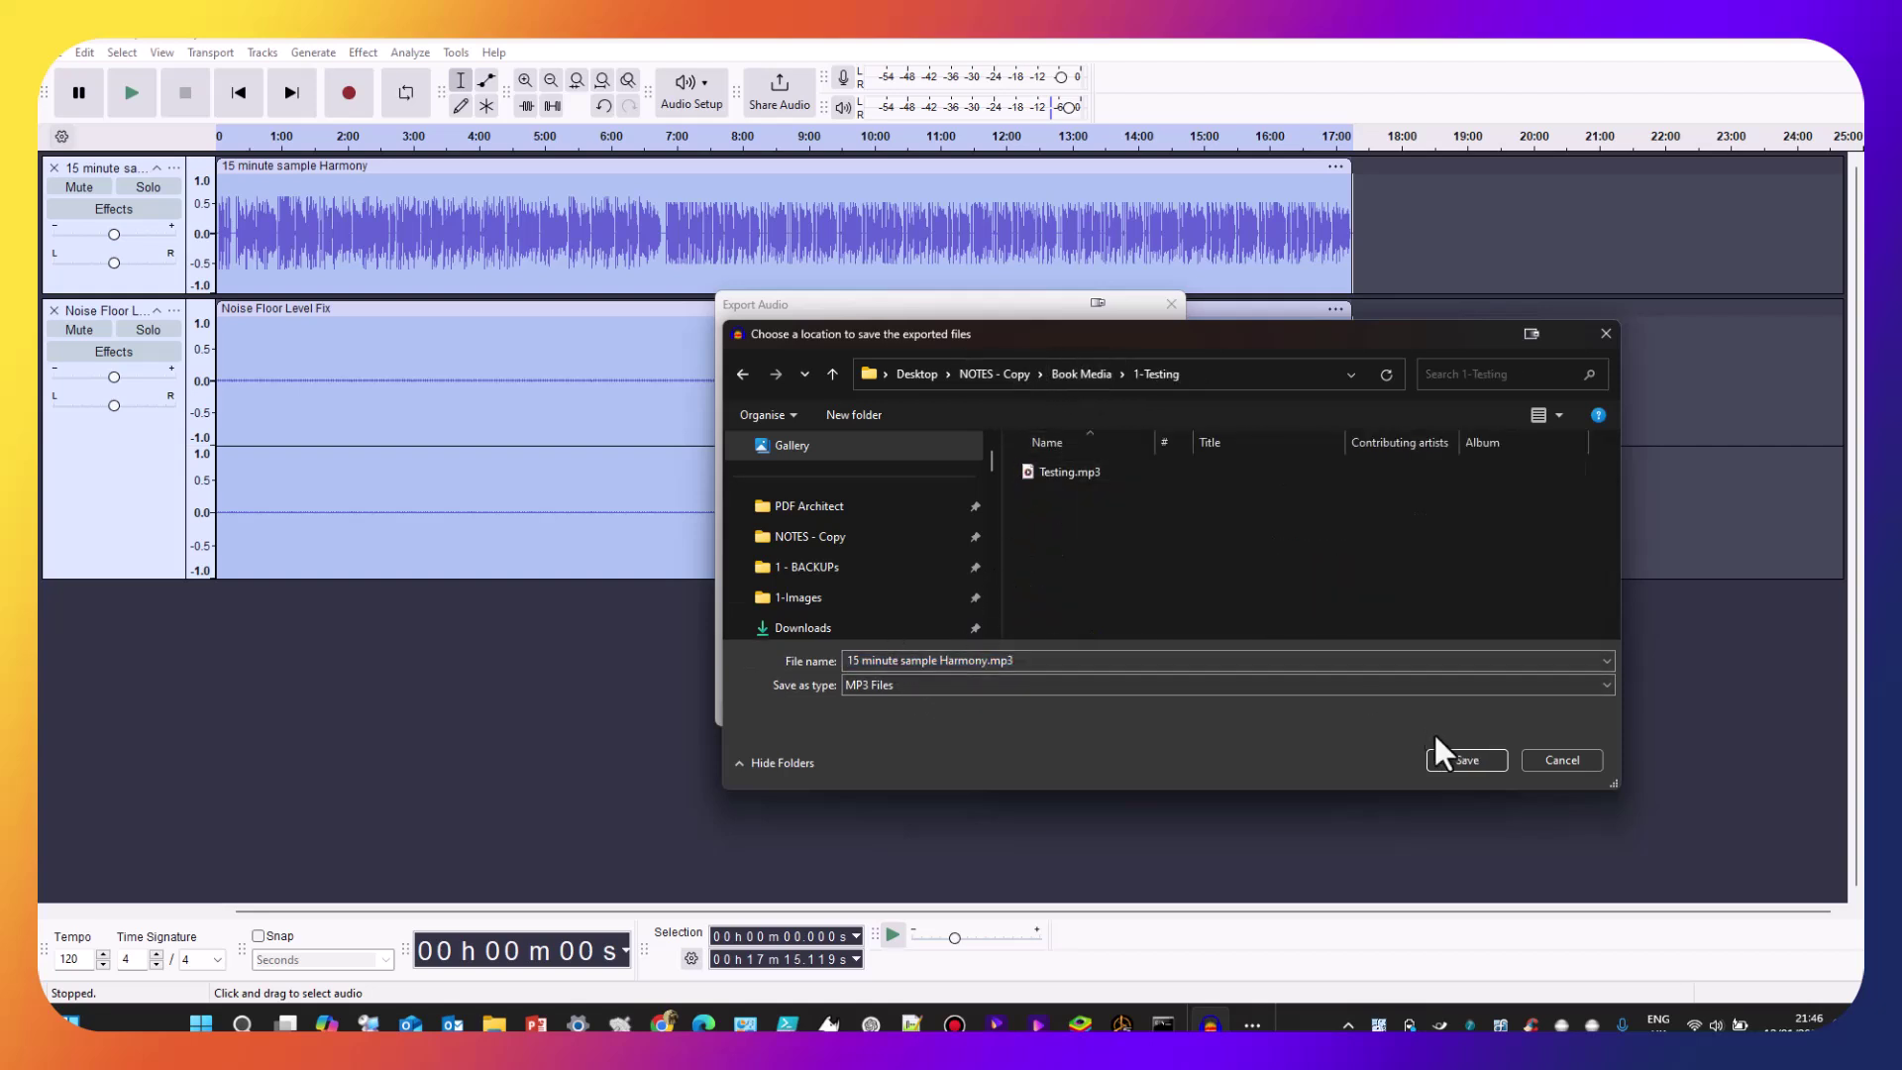
left_click(1463, 759)
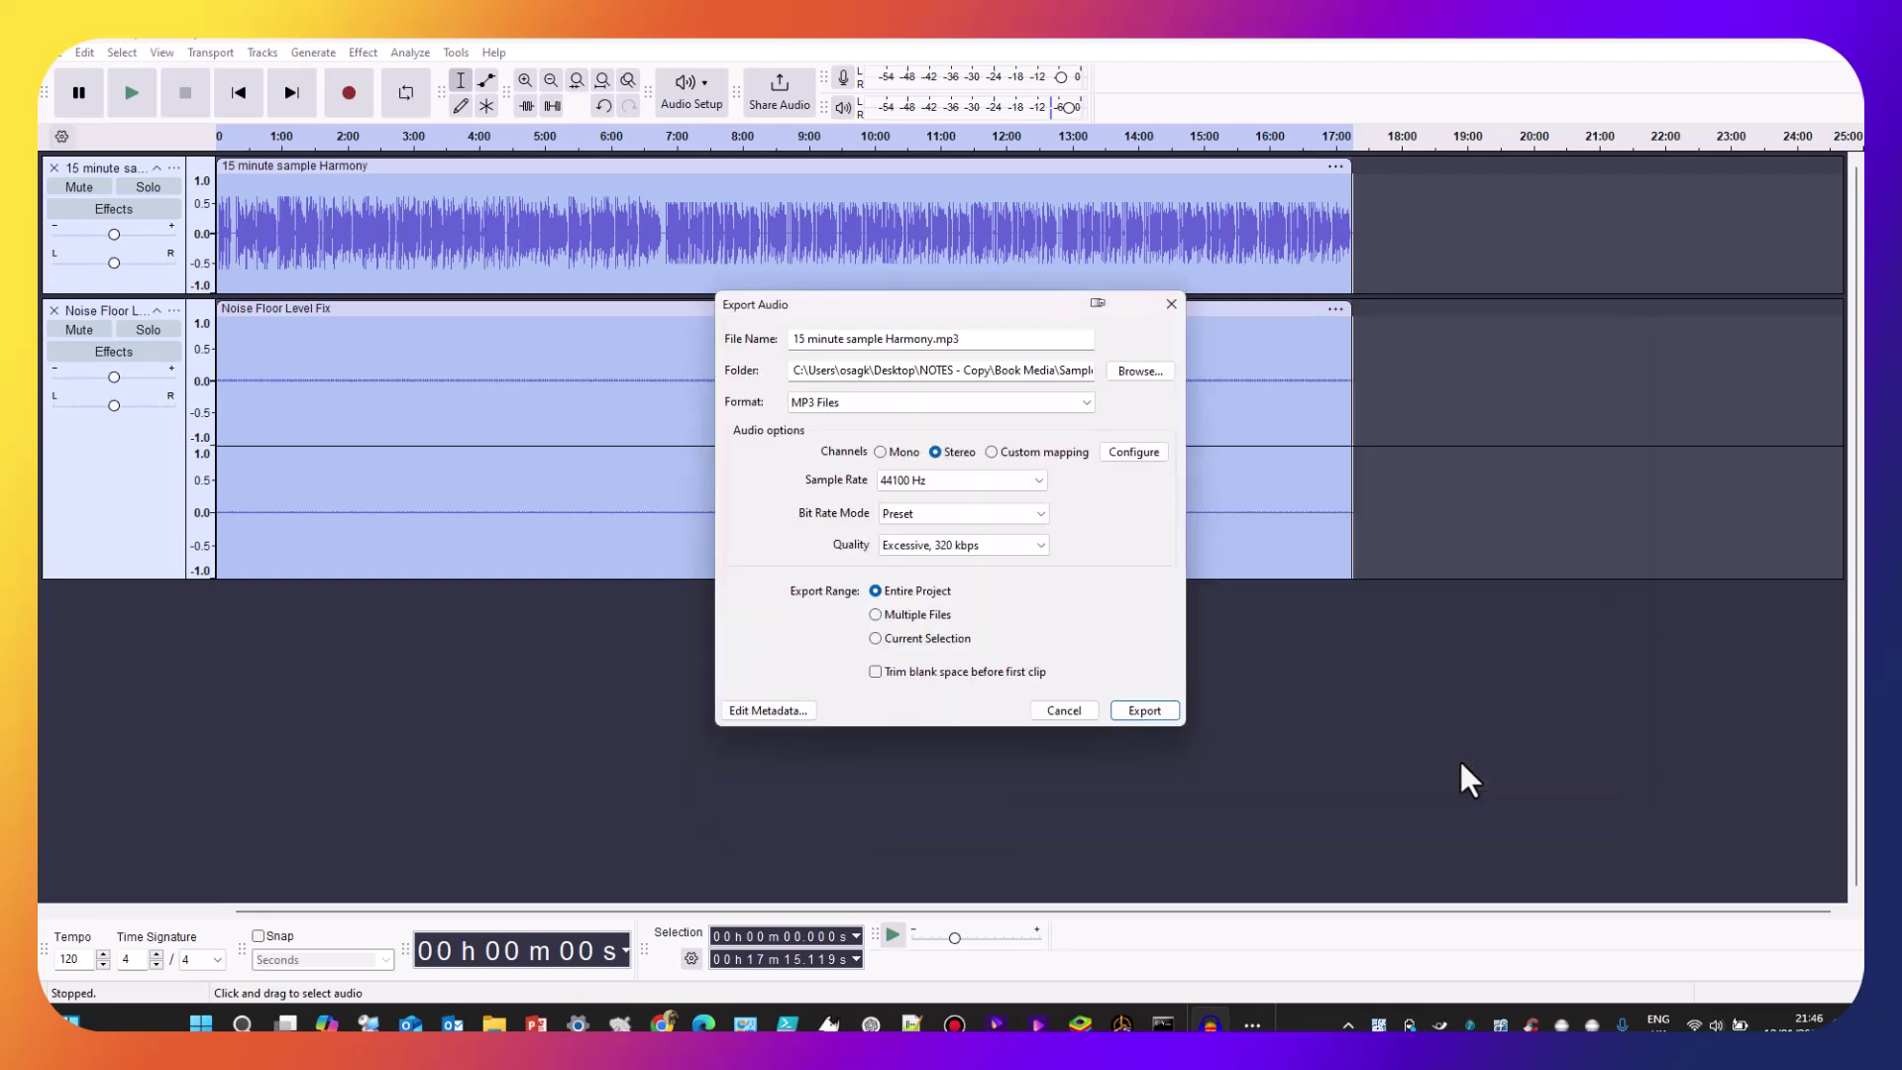
left_click(1145, 710)
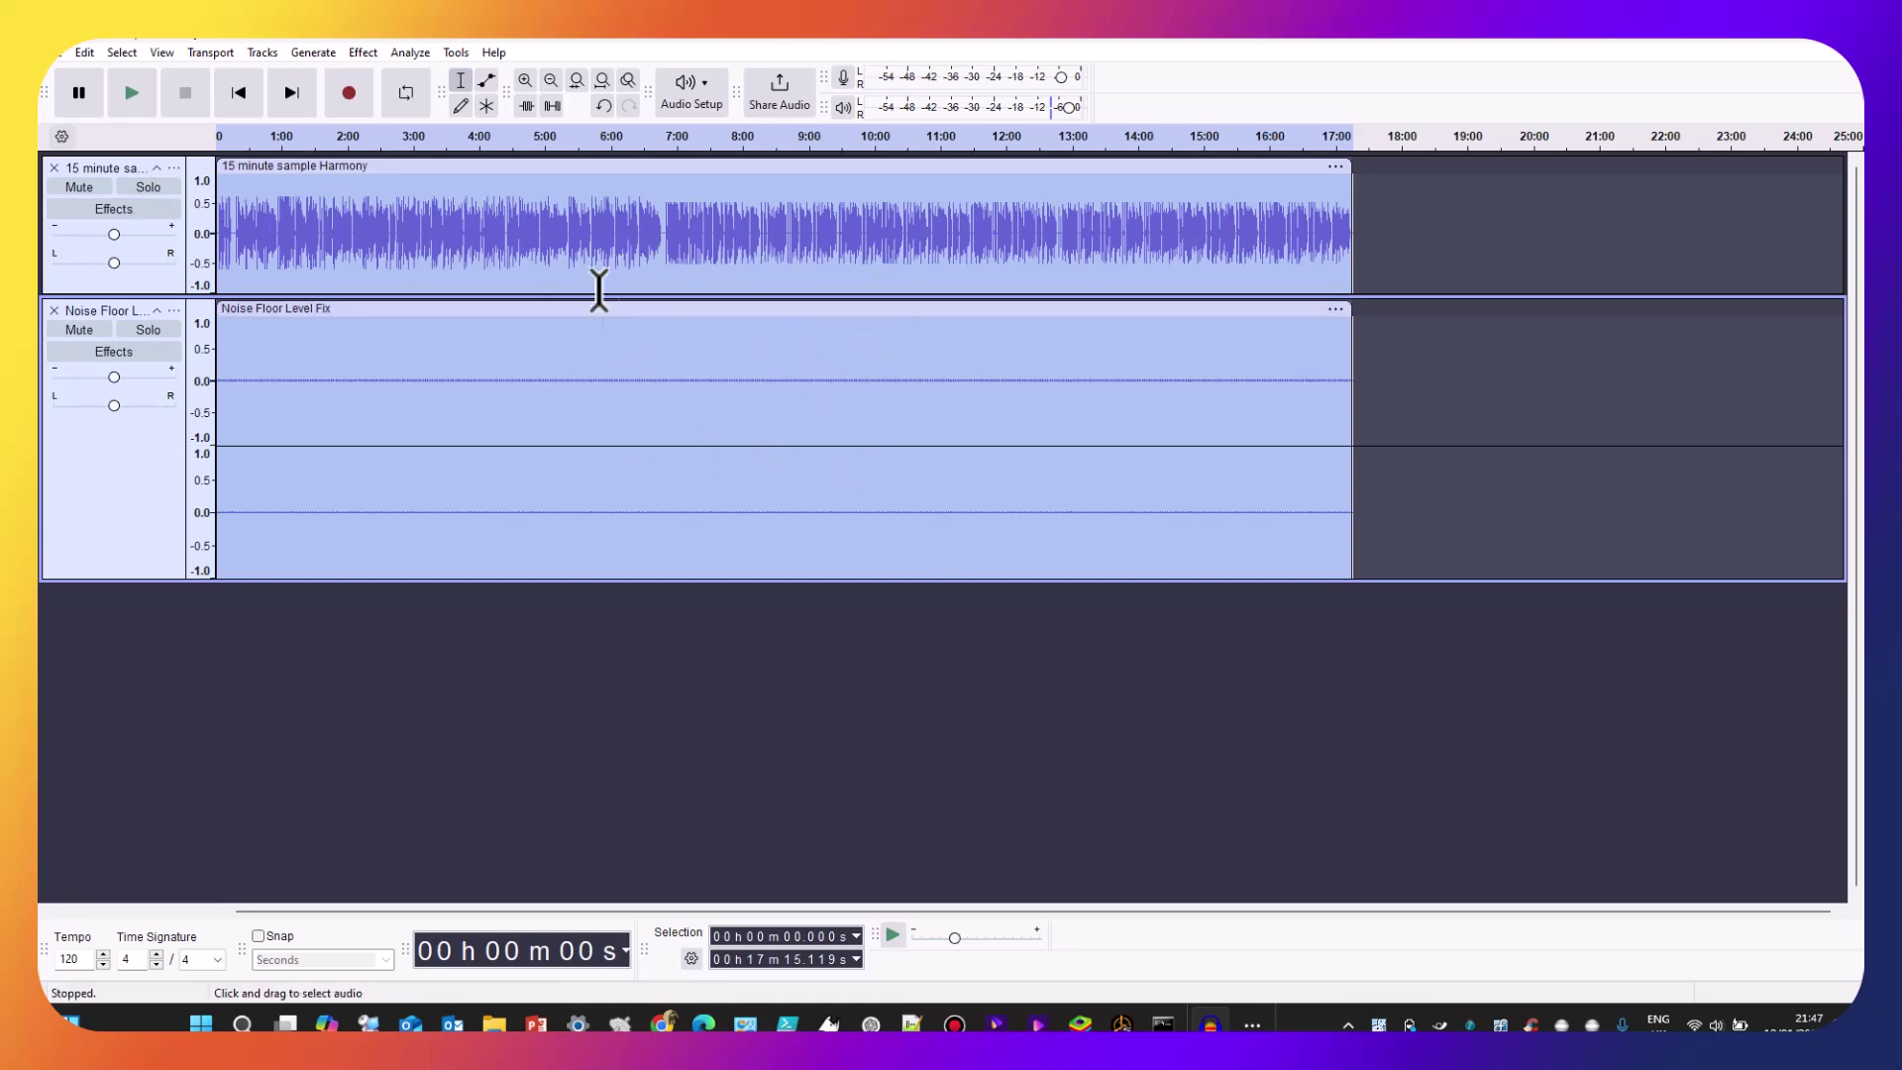
Remove both tracks and import the exported 15 minute sample Harmony MP3 from the 1-Testing folder
left_click(53, 169)
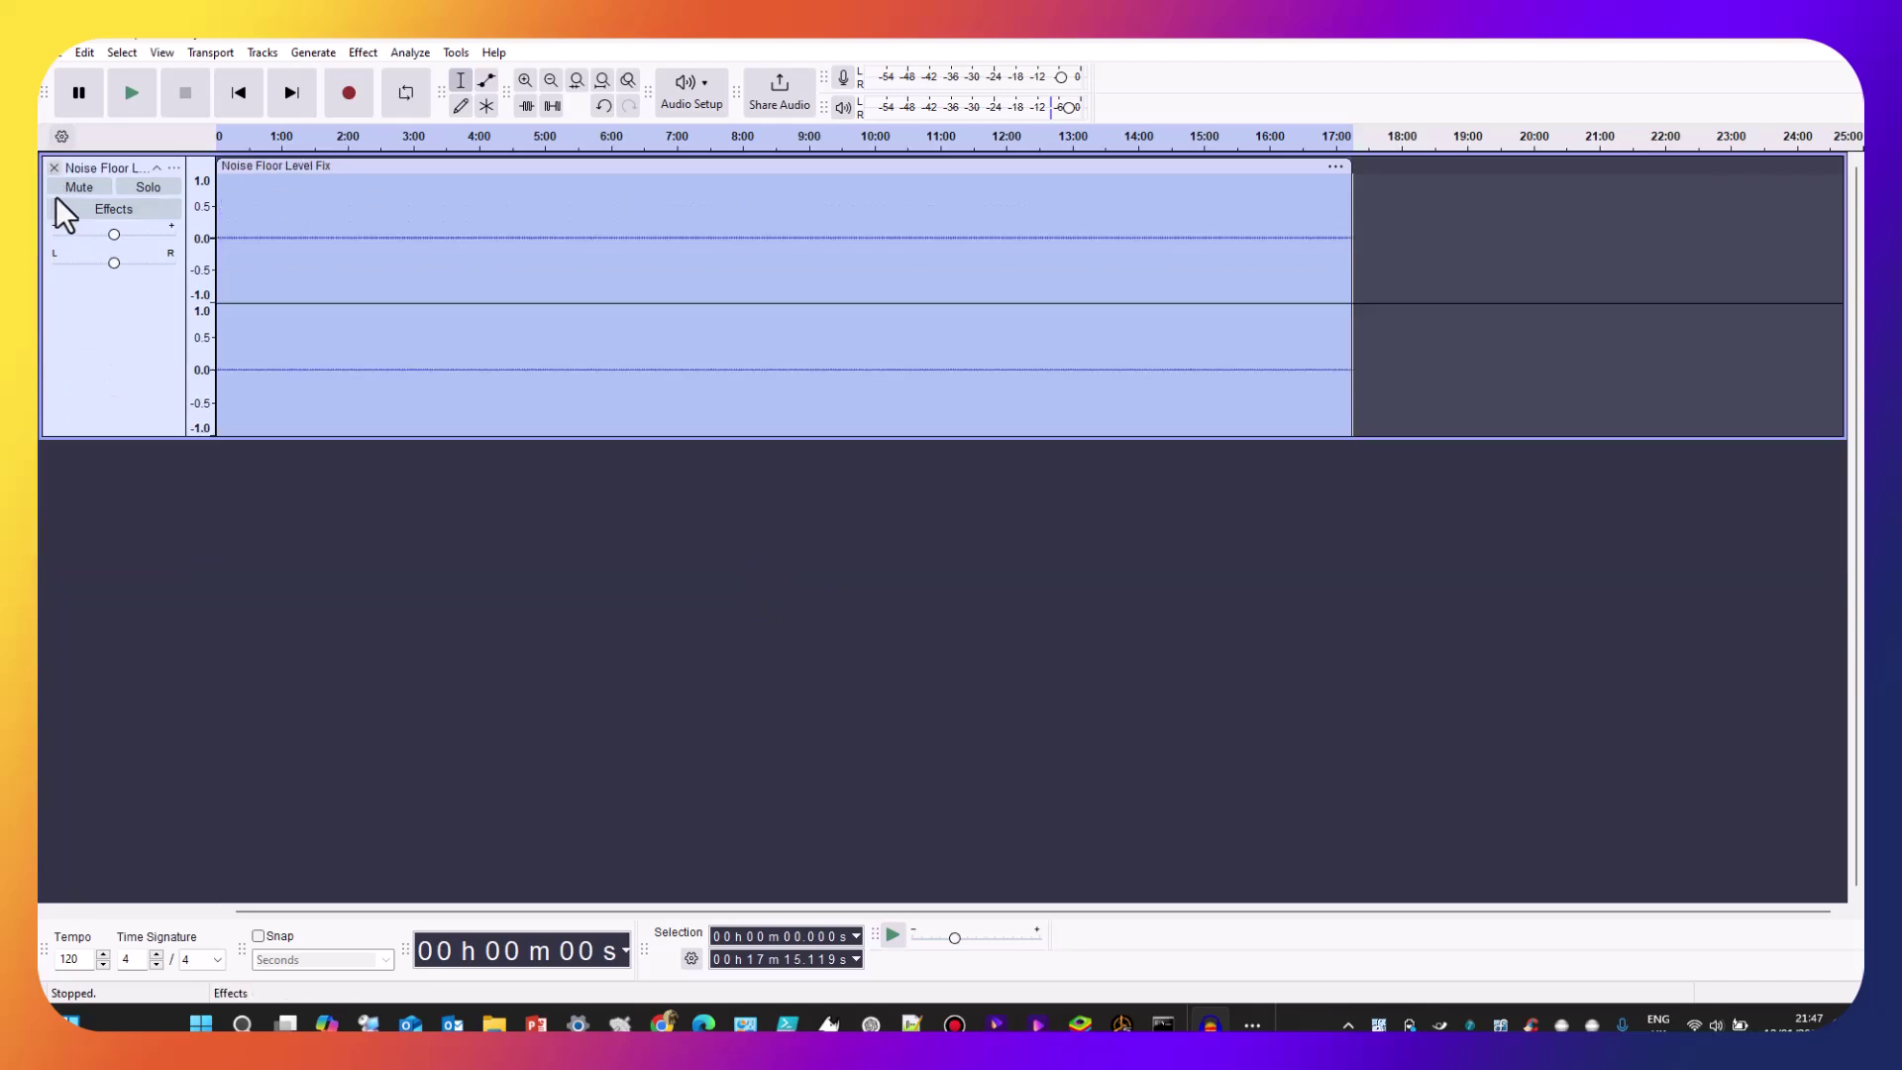
left_click(54, 166)
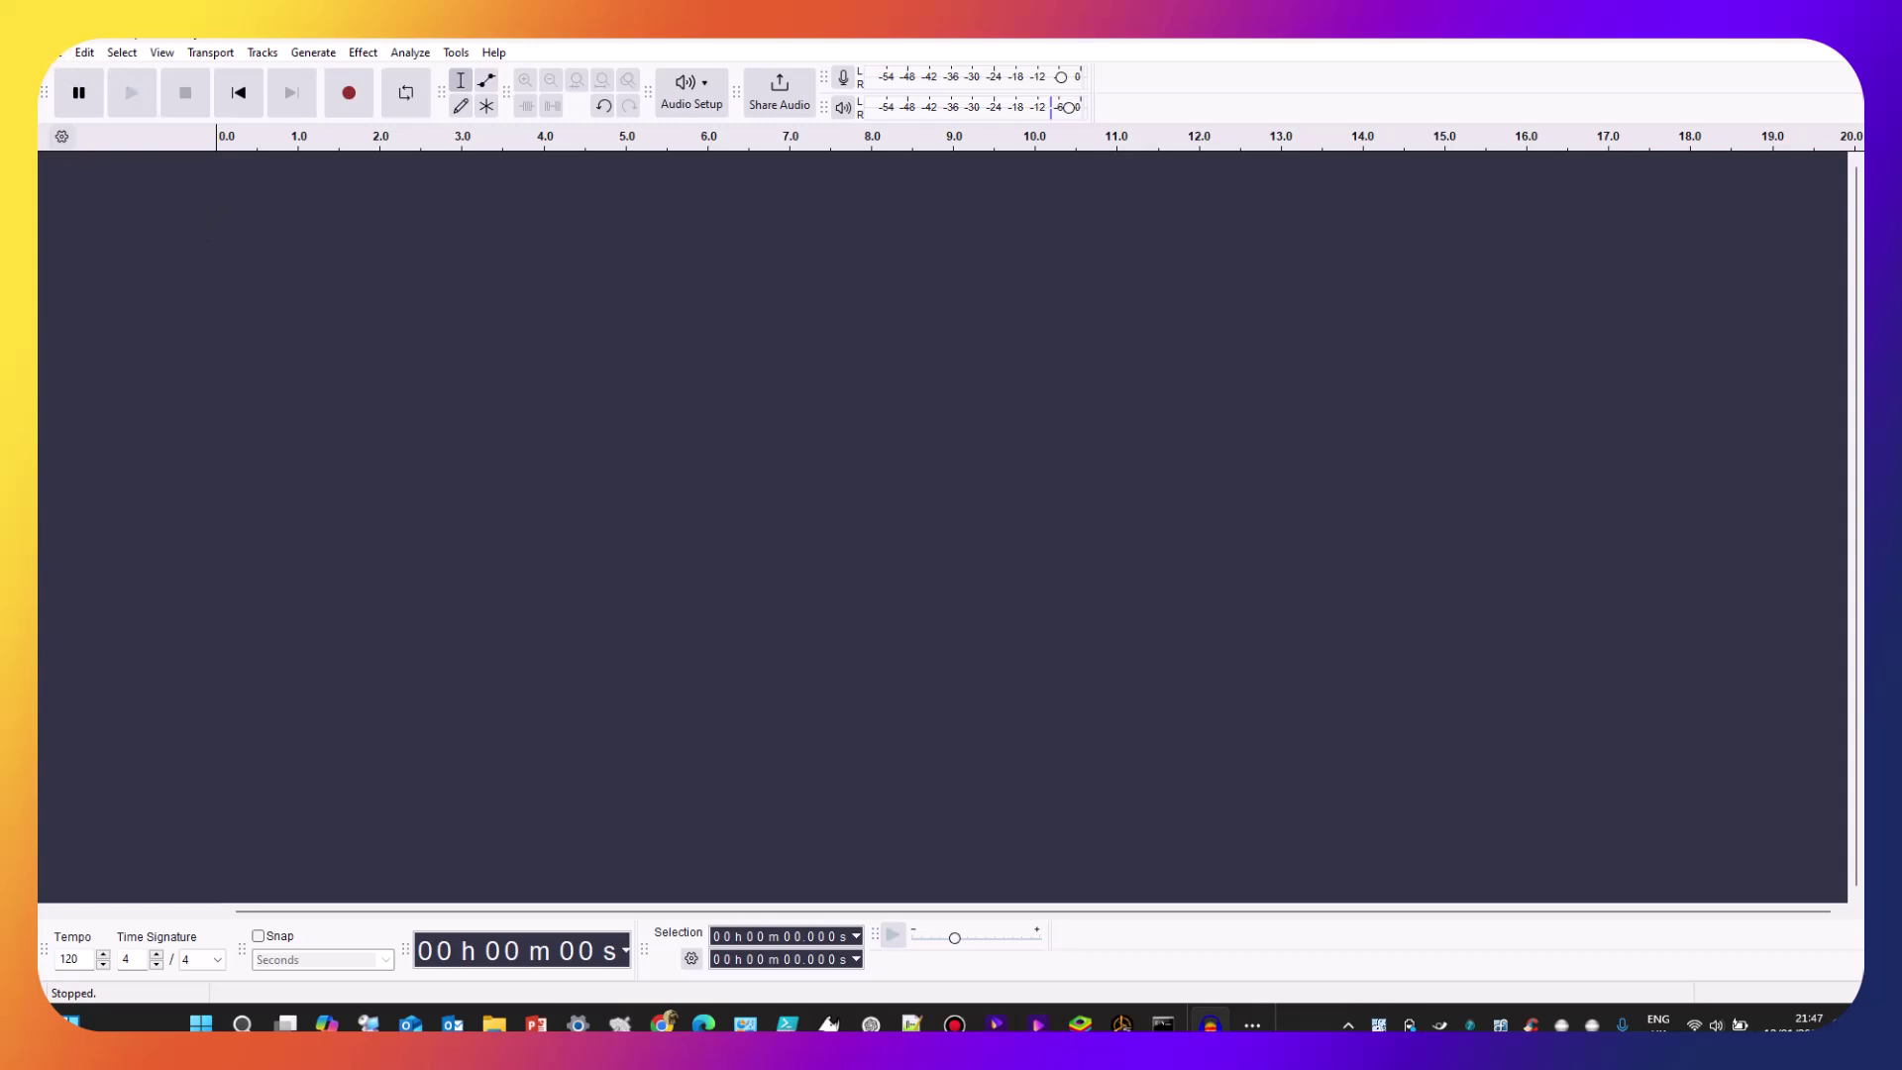
key("alt+Tab")
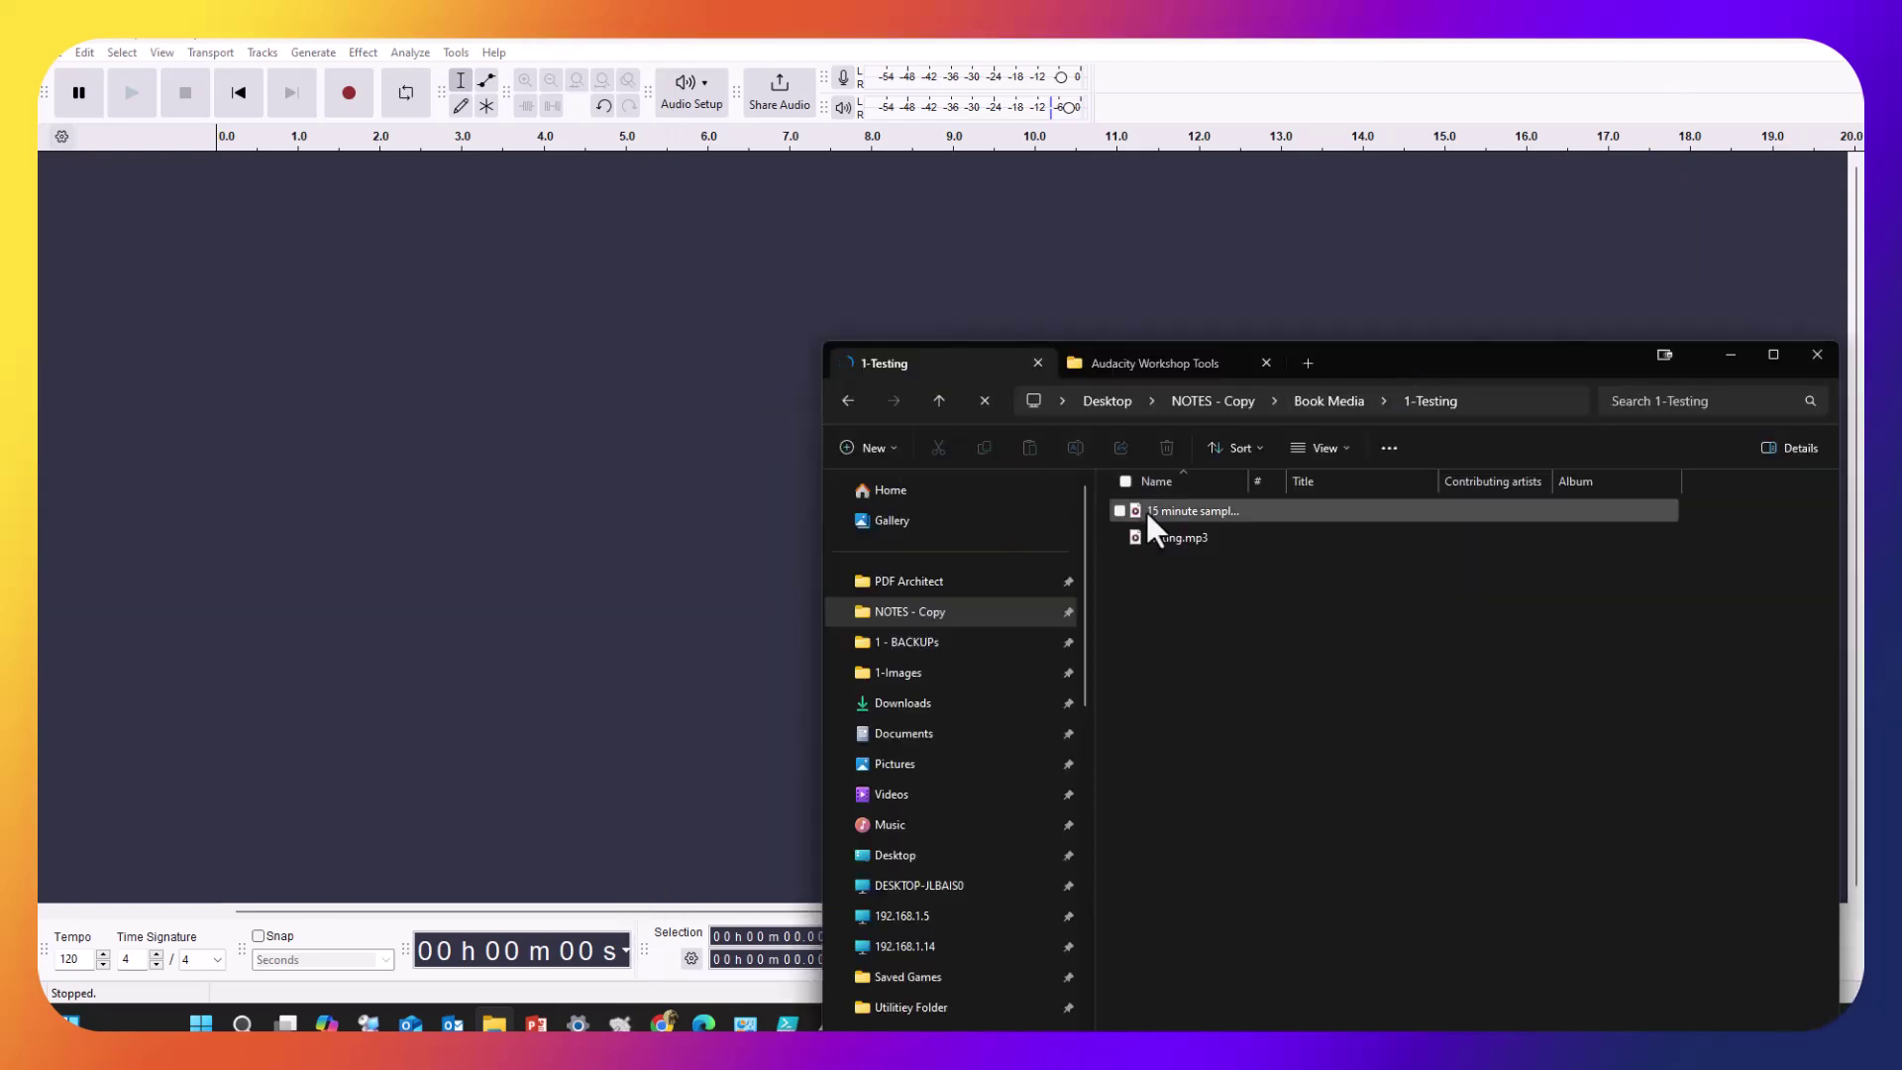
left_click(1147, 513)
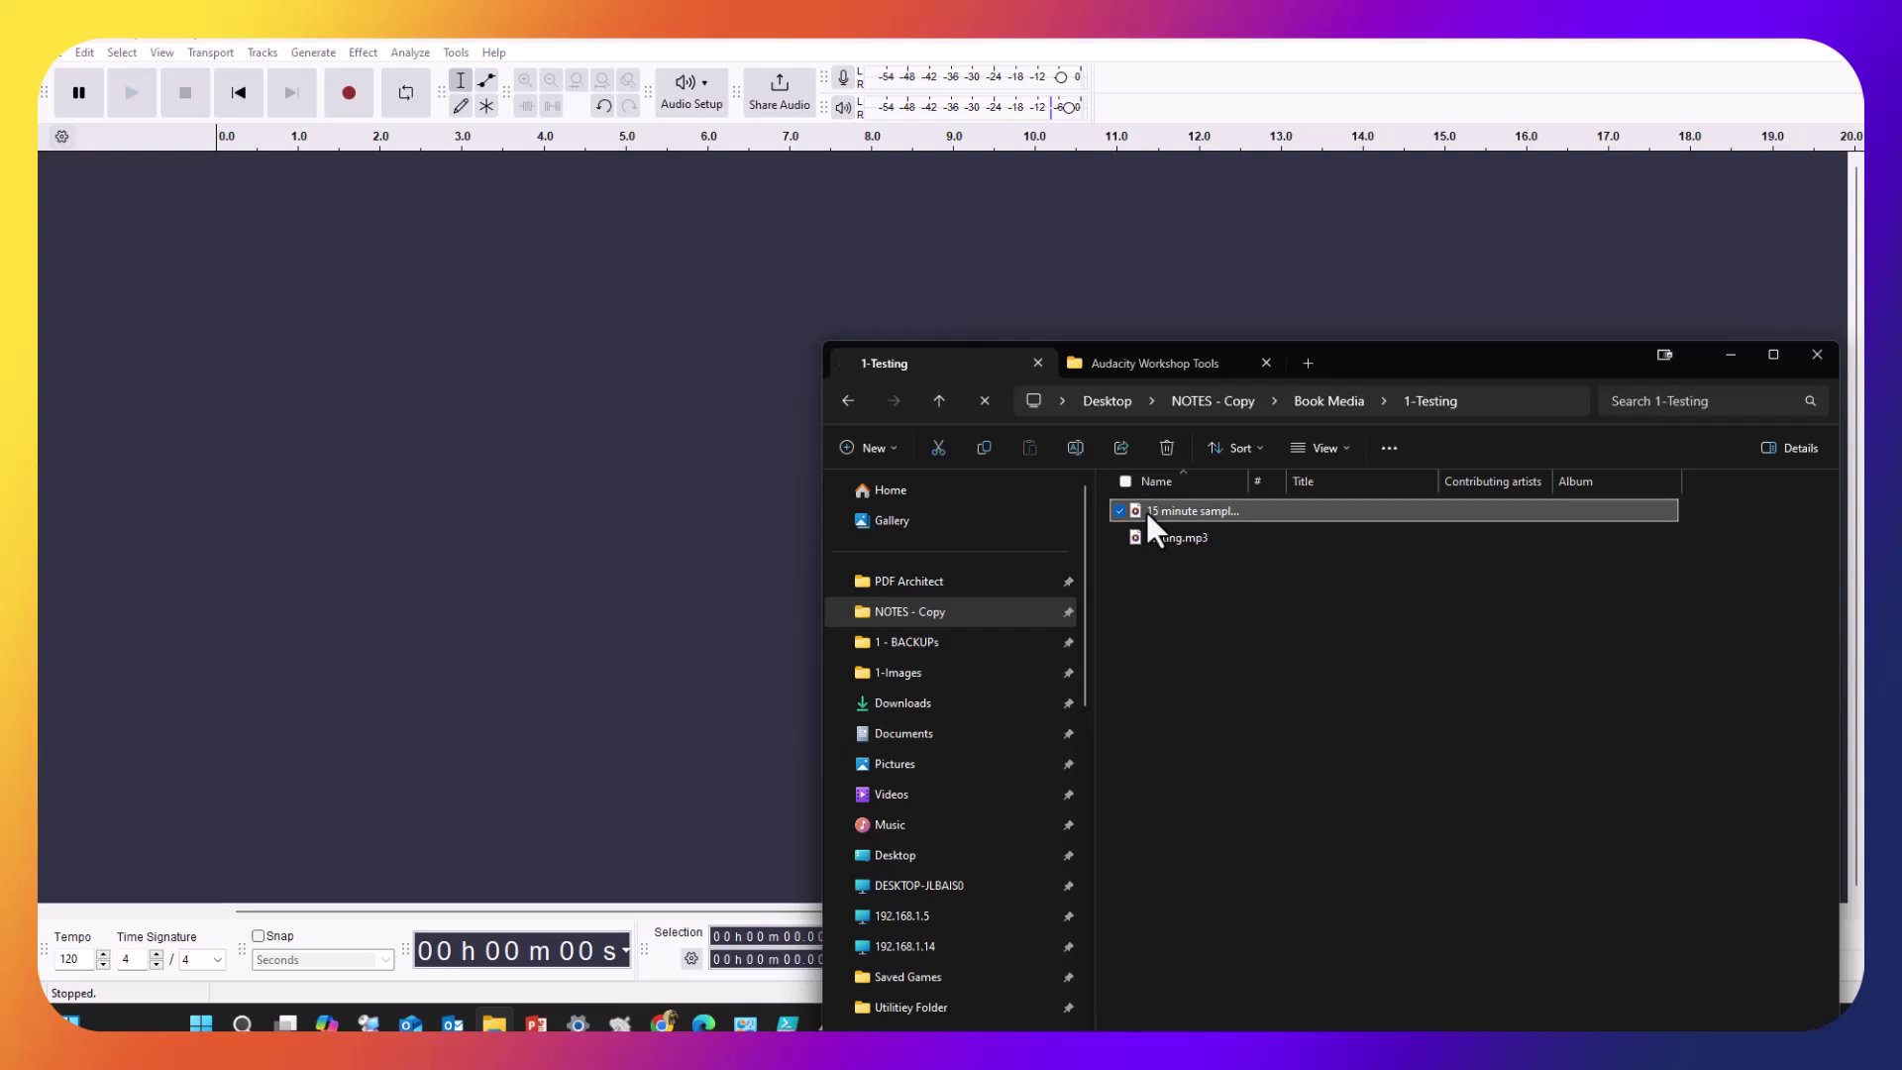
left_click_drag(1144, 509, 484, 426)
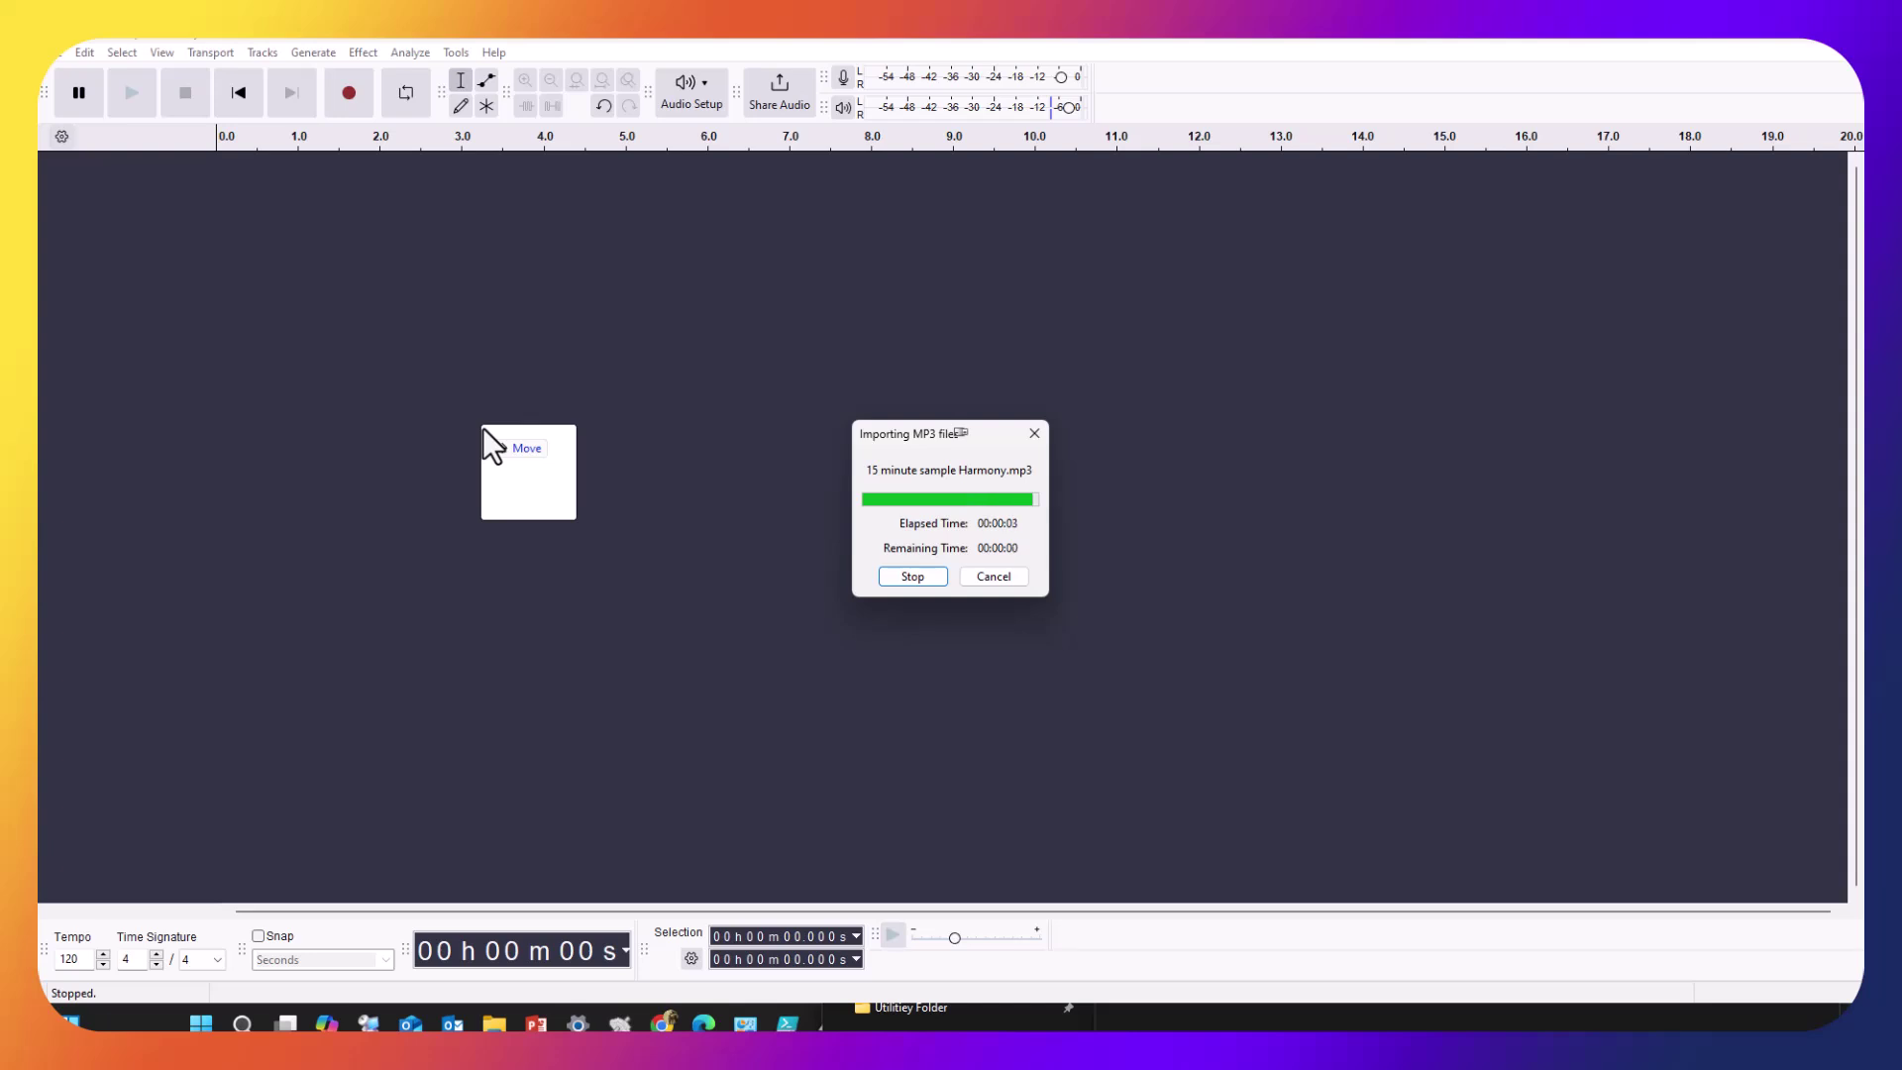
Run the ACX Check on the entire imported 15 minute sample Harmony track
left_click(428, 241)
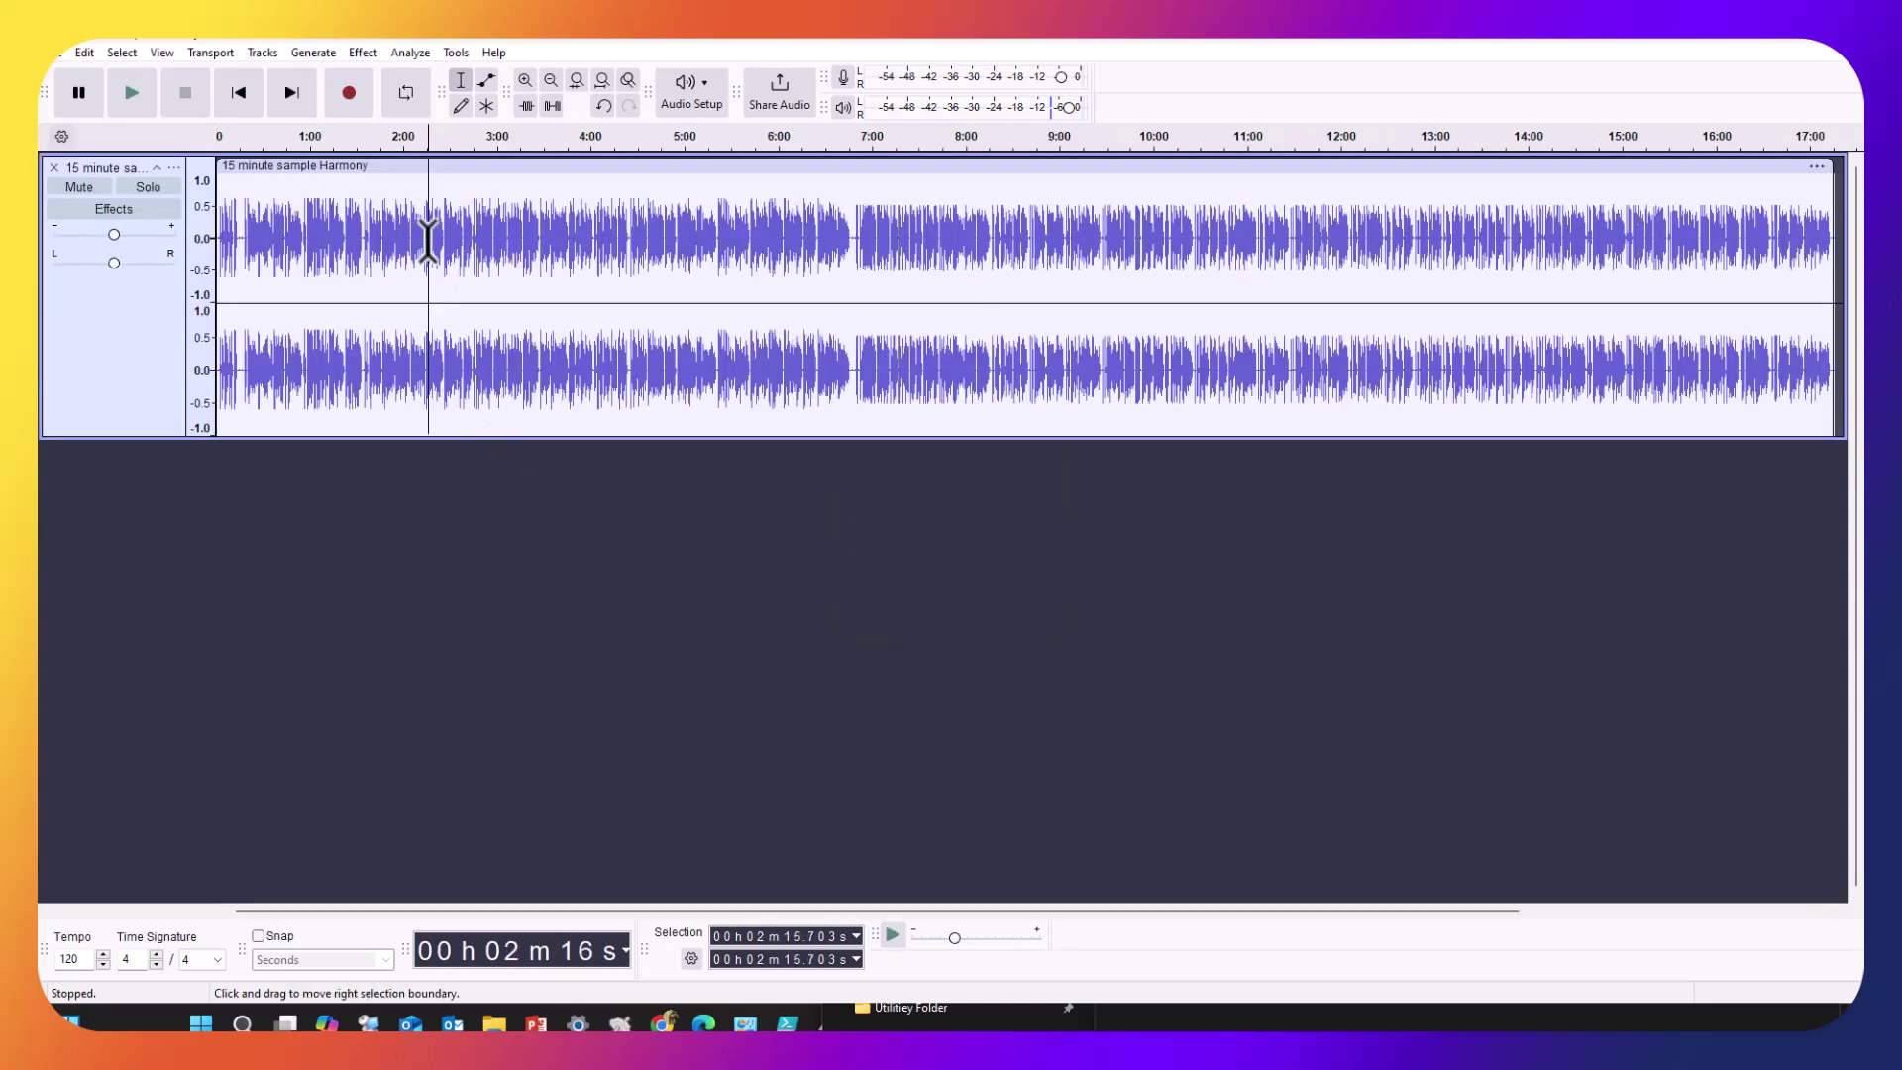
key("ctrl+a")
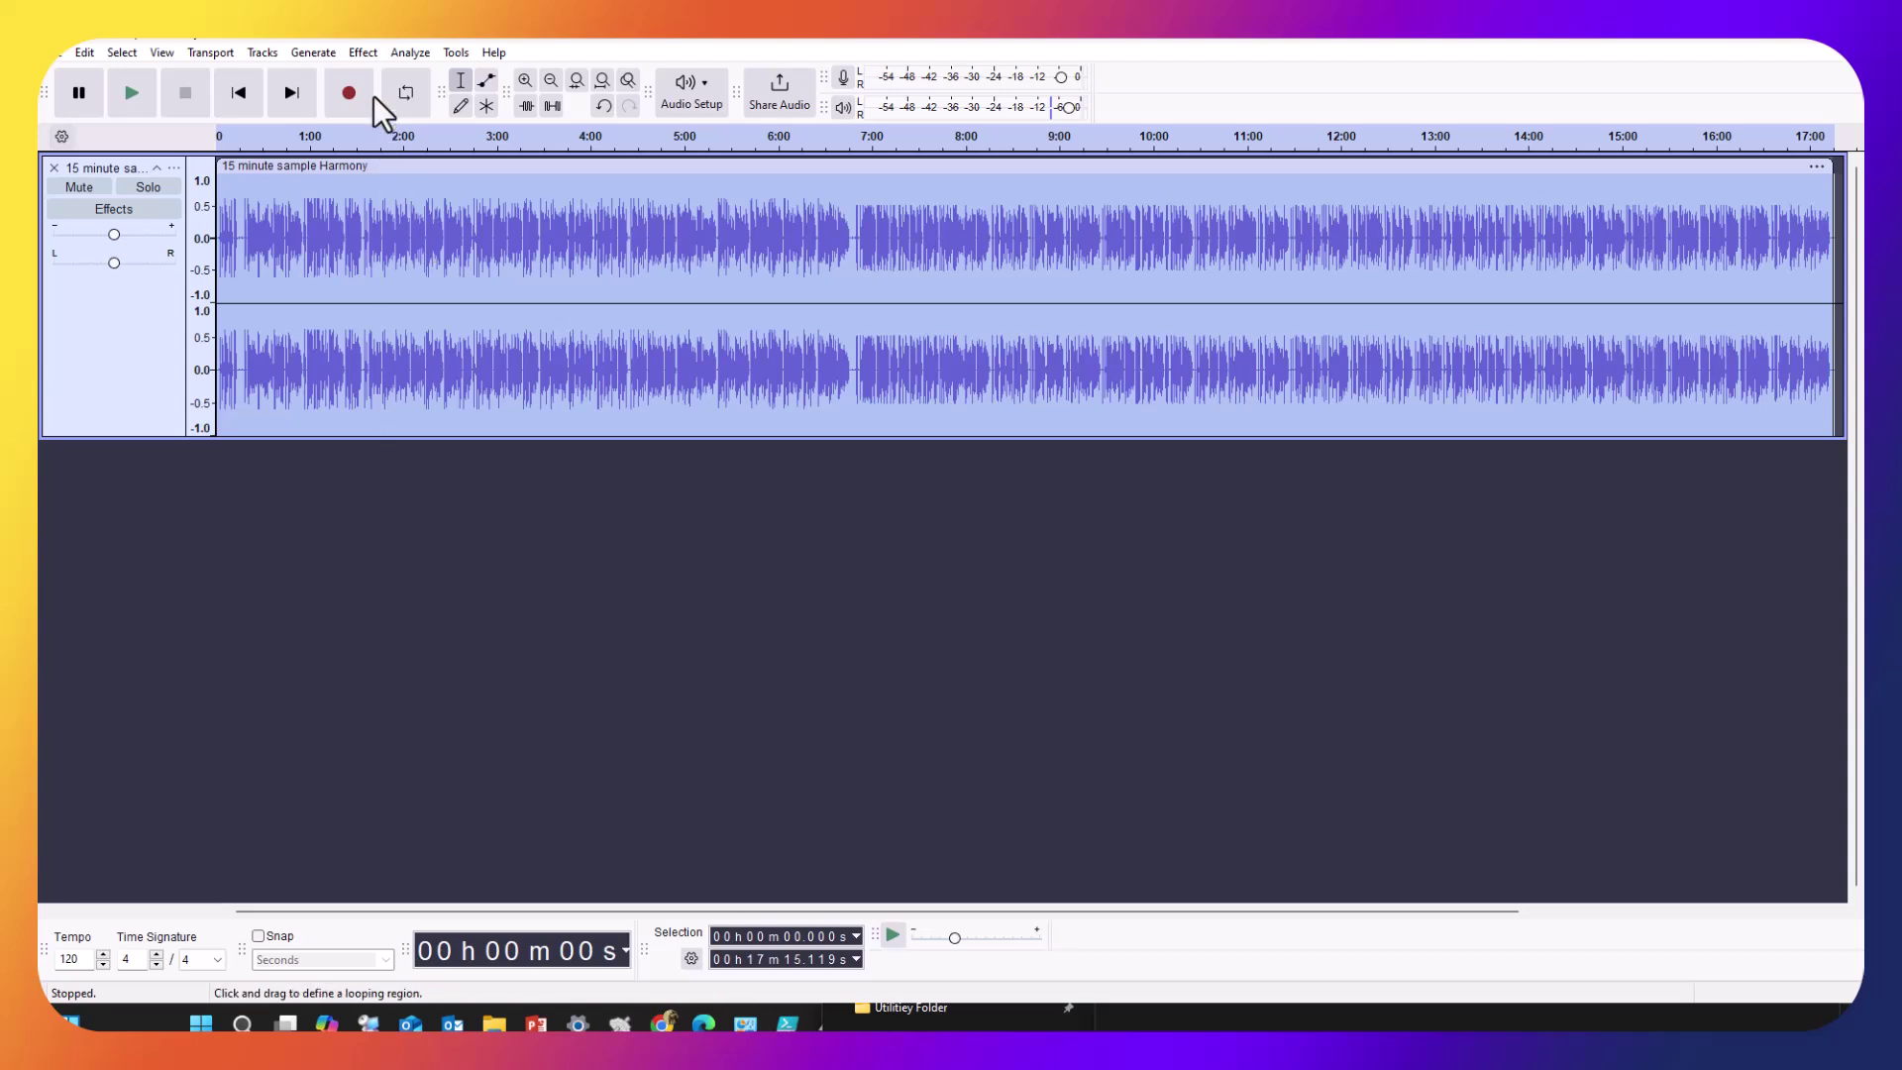
left_click(410, 52)
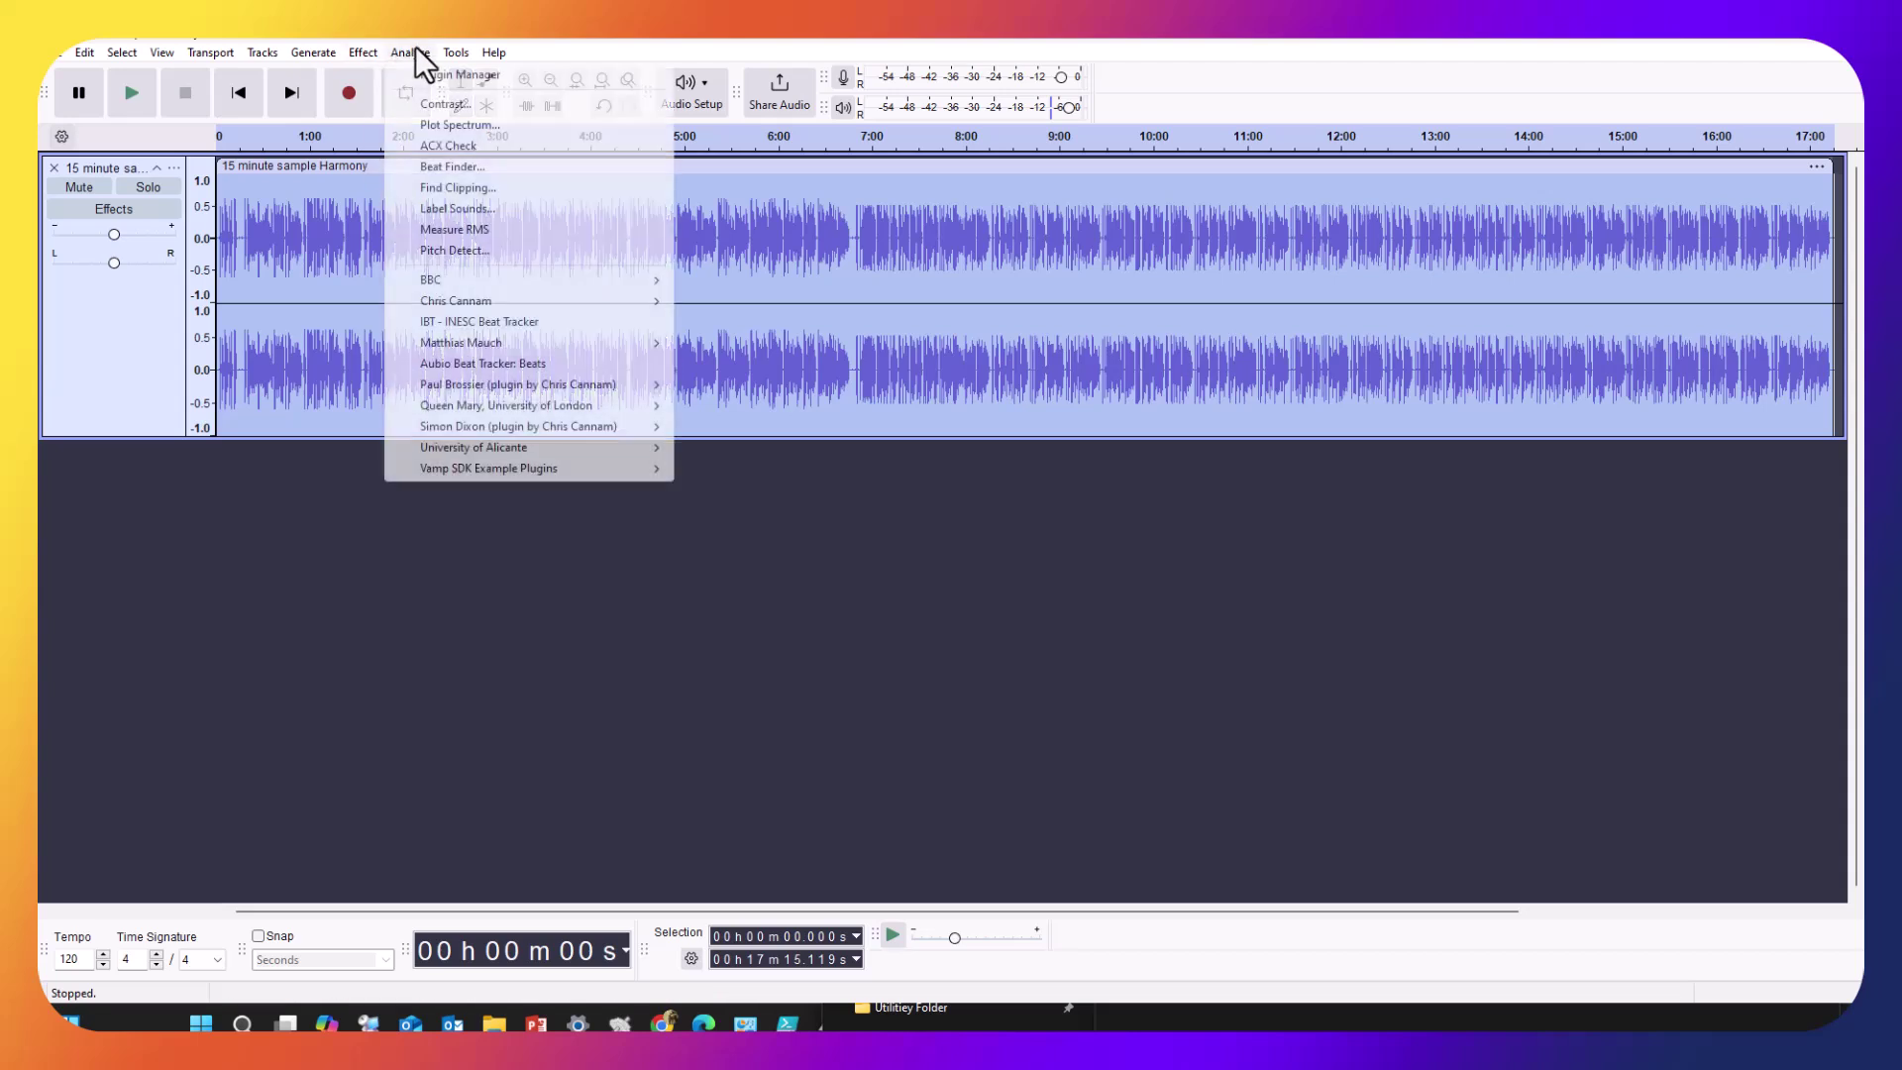
left_click(443, 140)
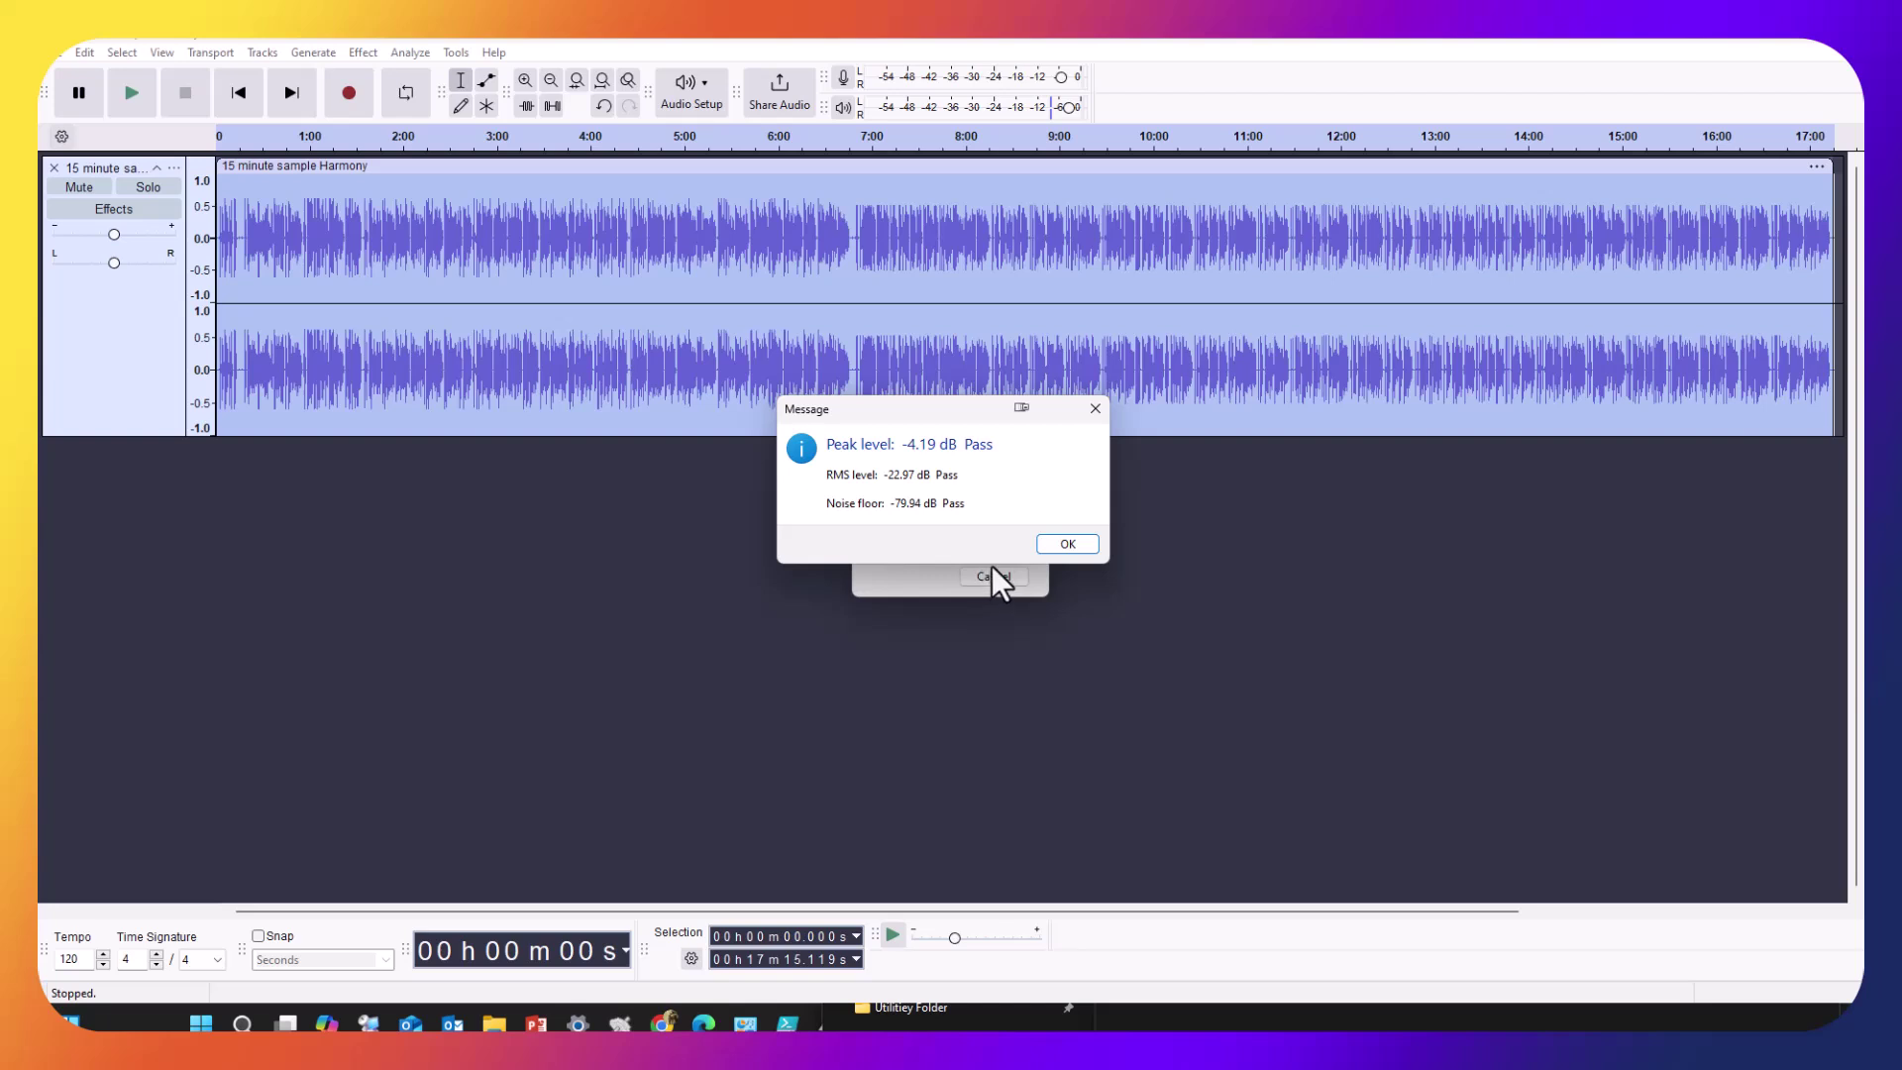
left_click(1068, 544)
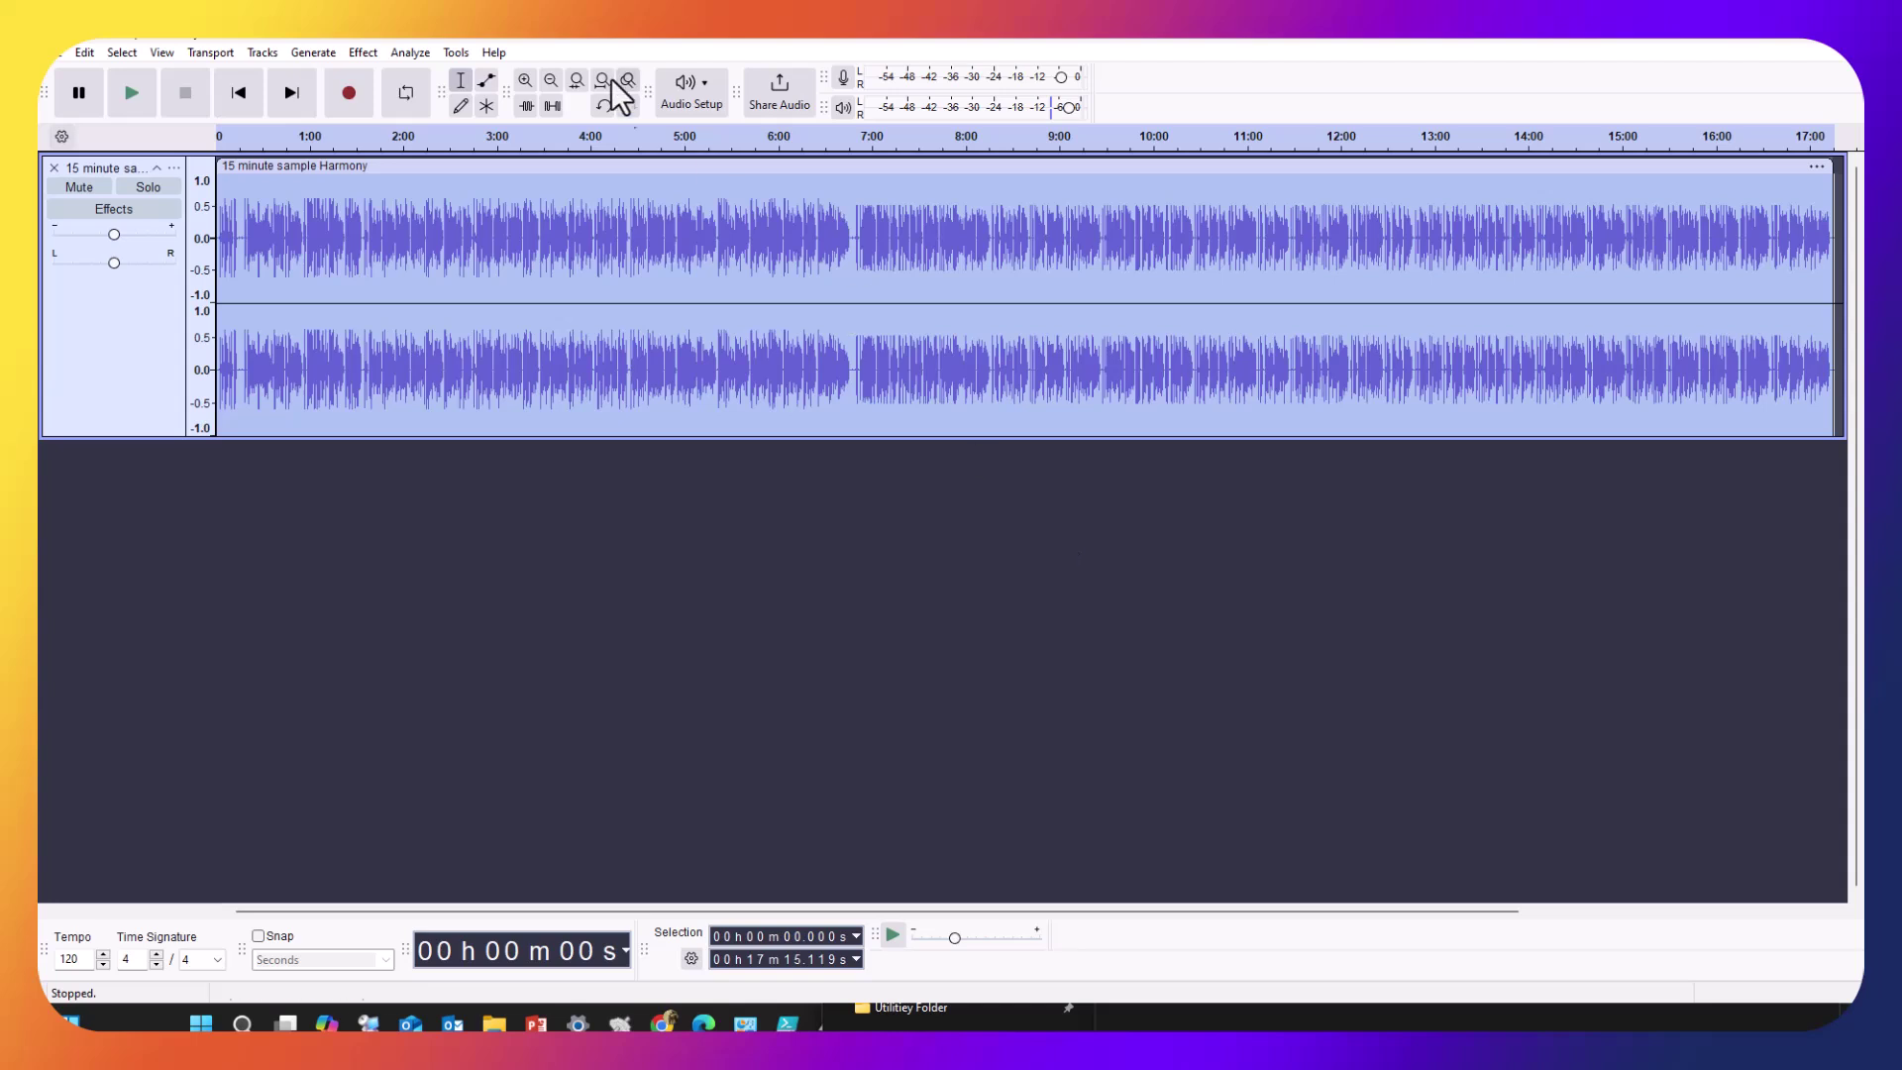
left_click(398, 51)
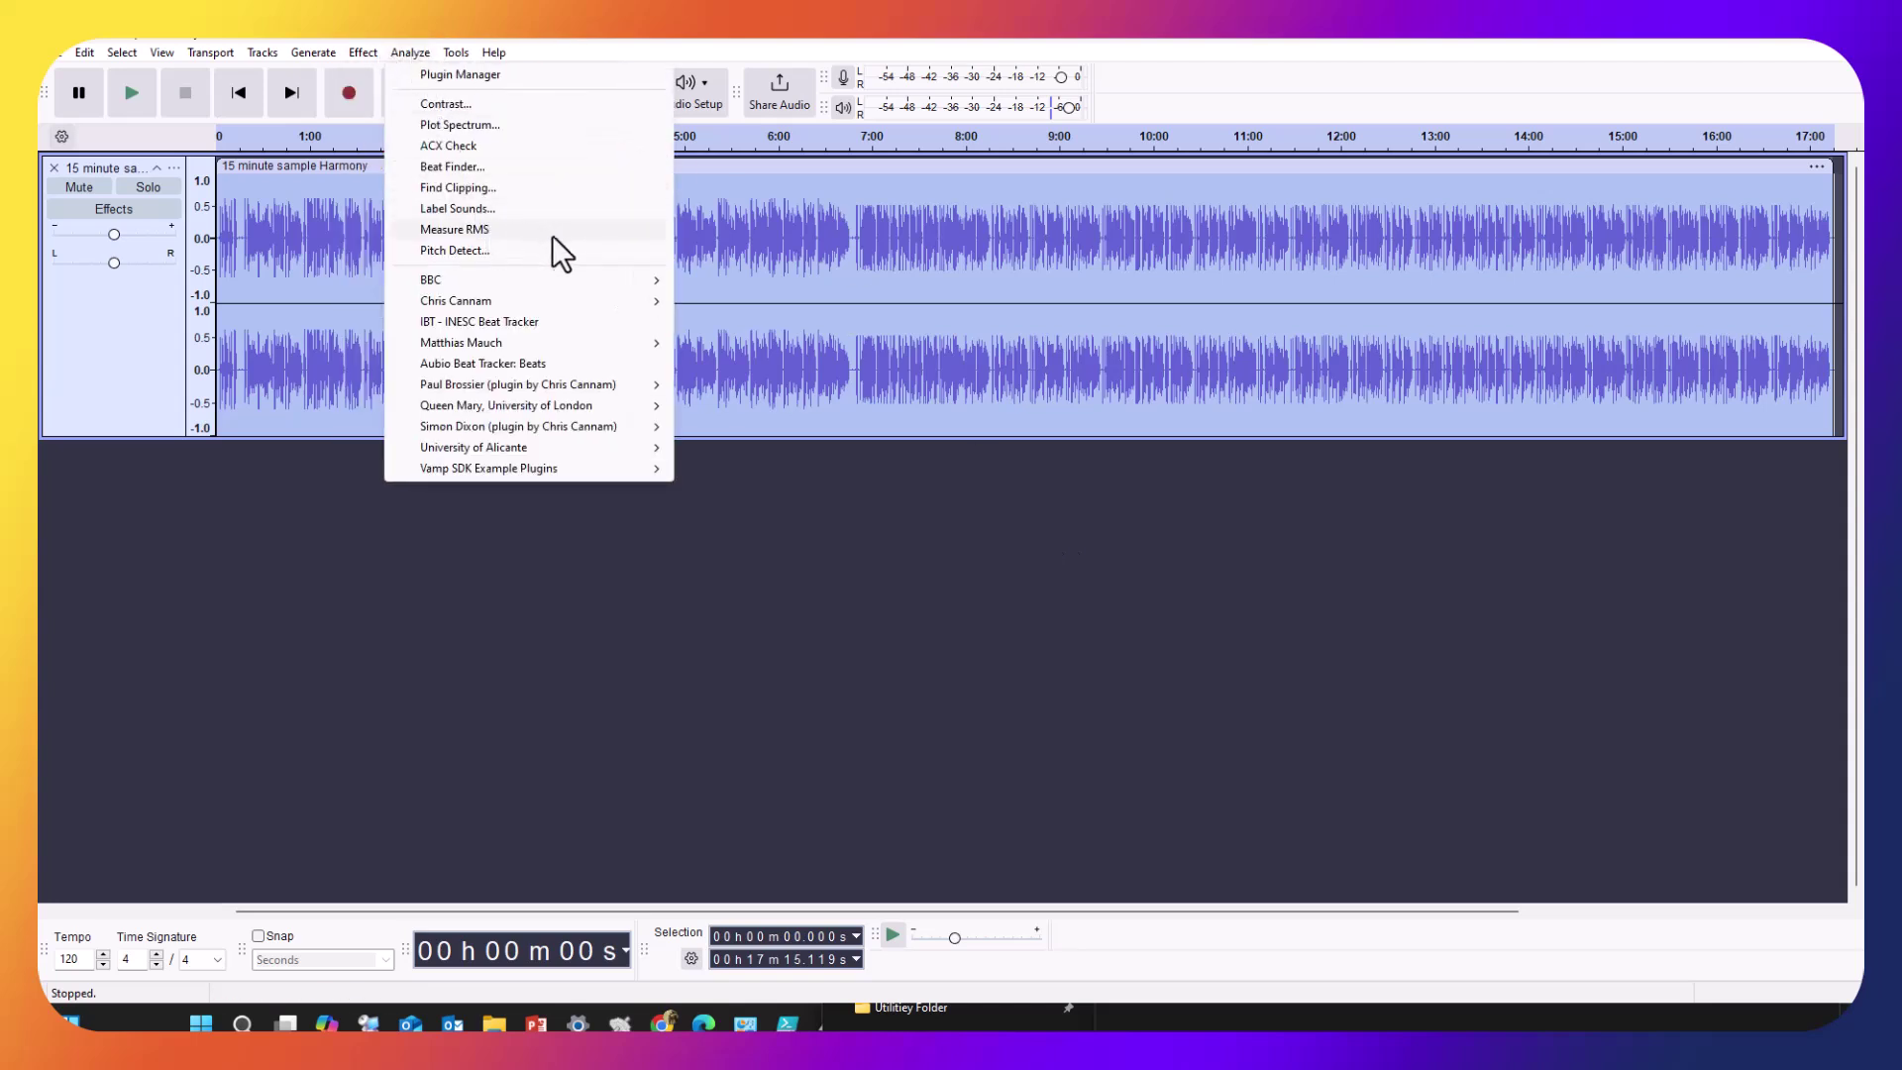
mouse_move(357, 52)
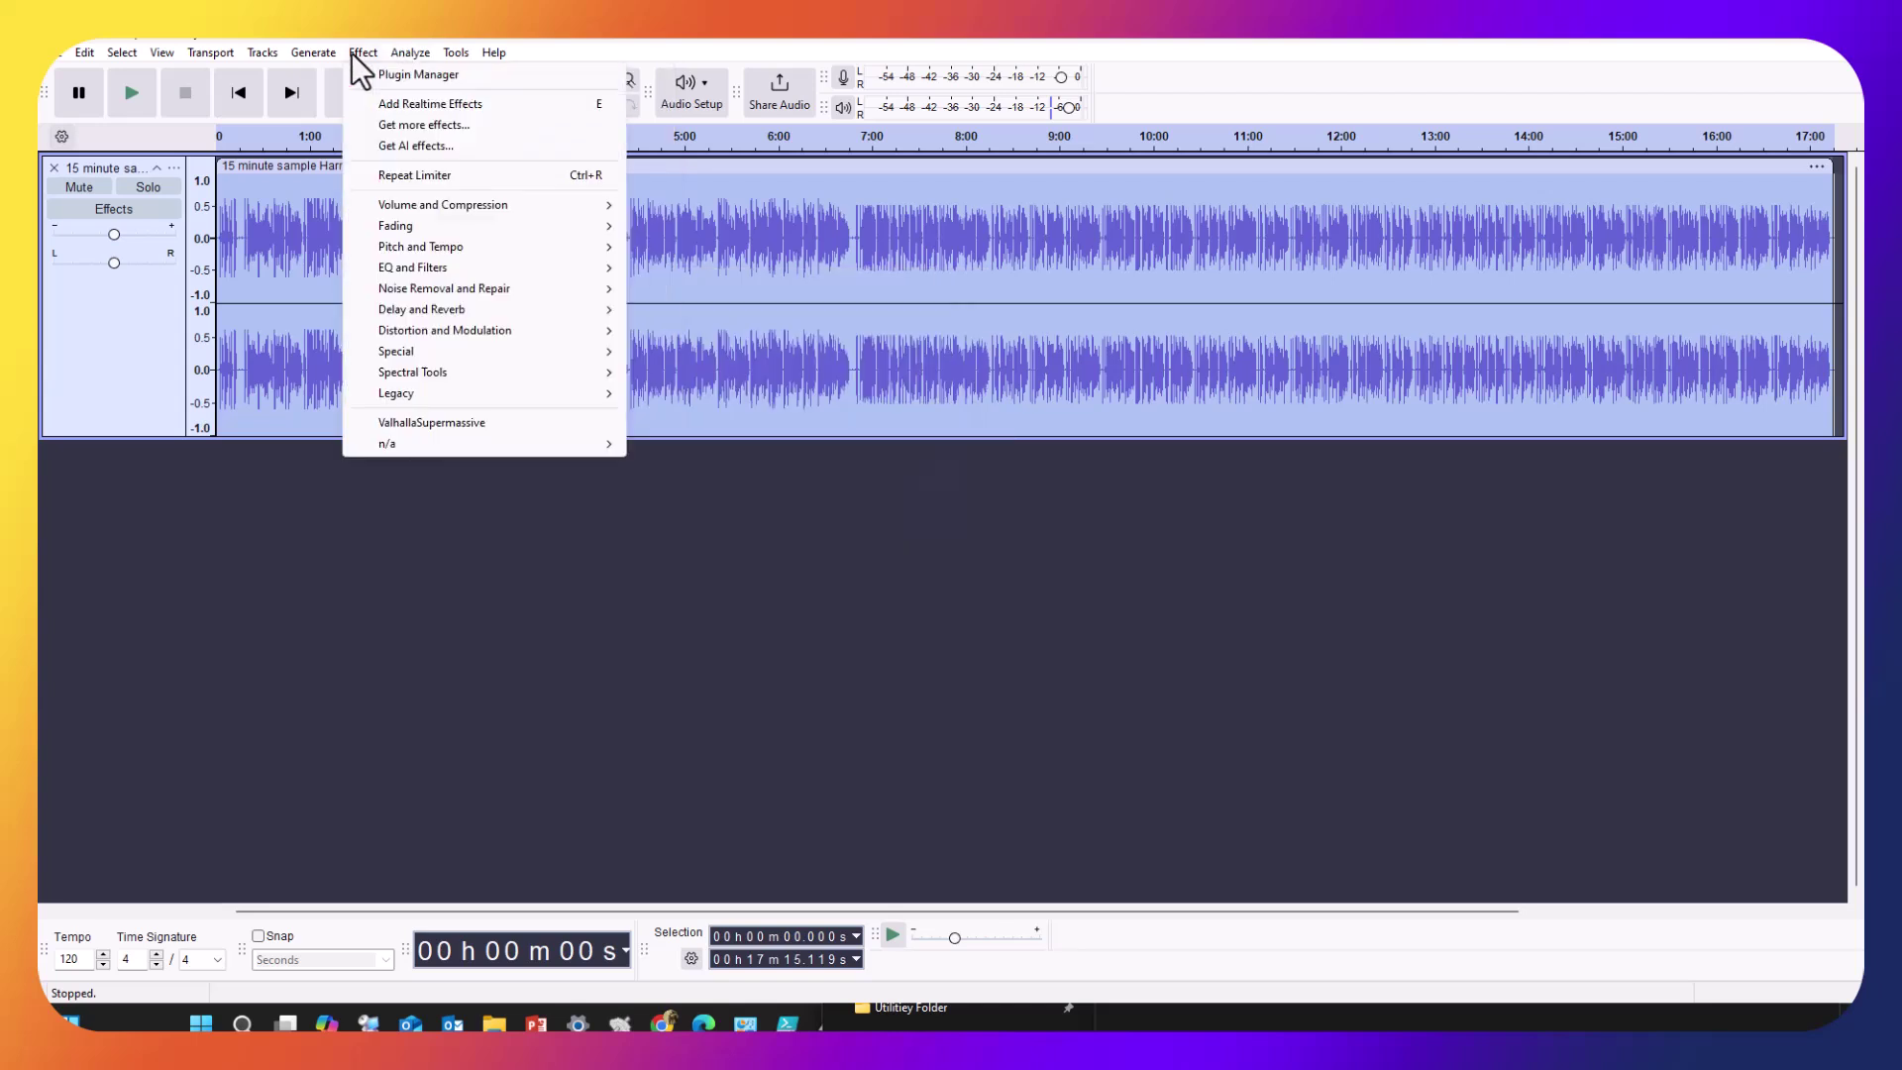
mouse_move(480, 208)
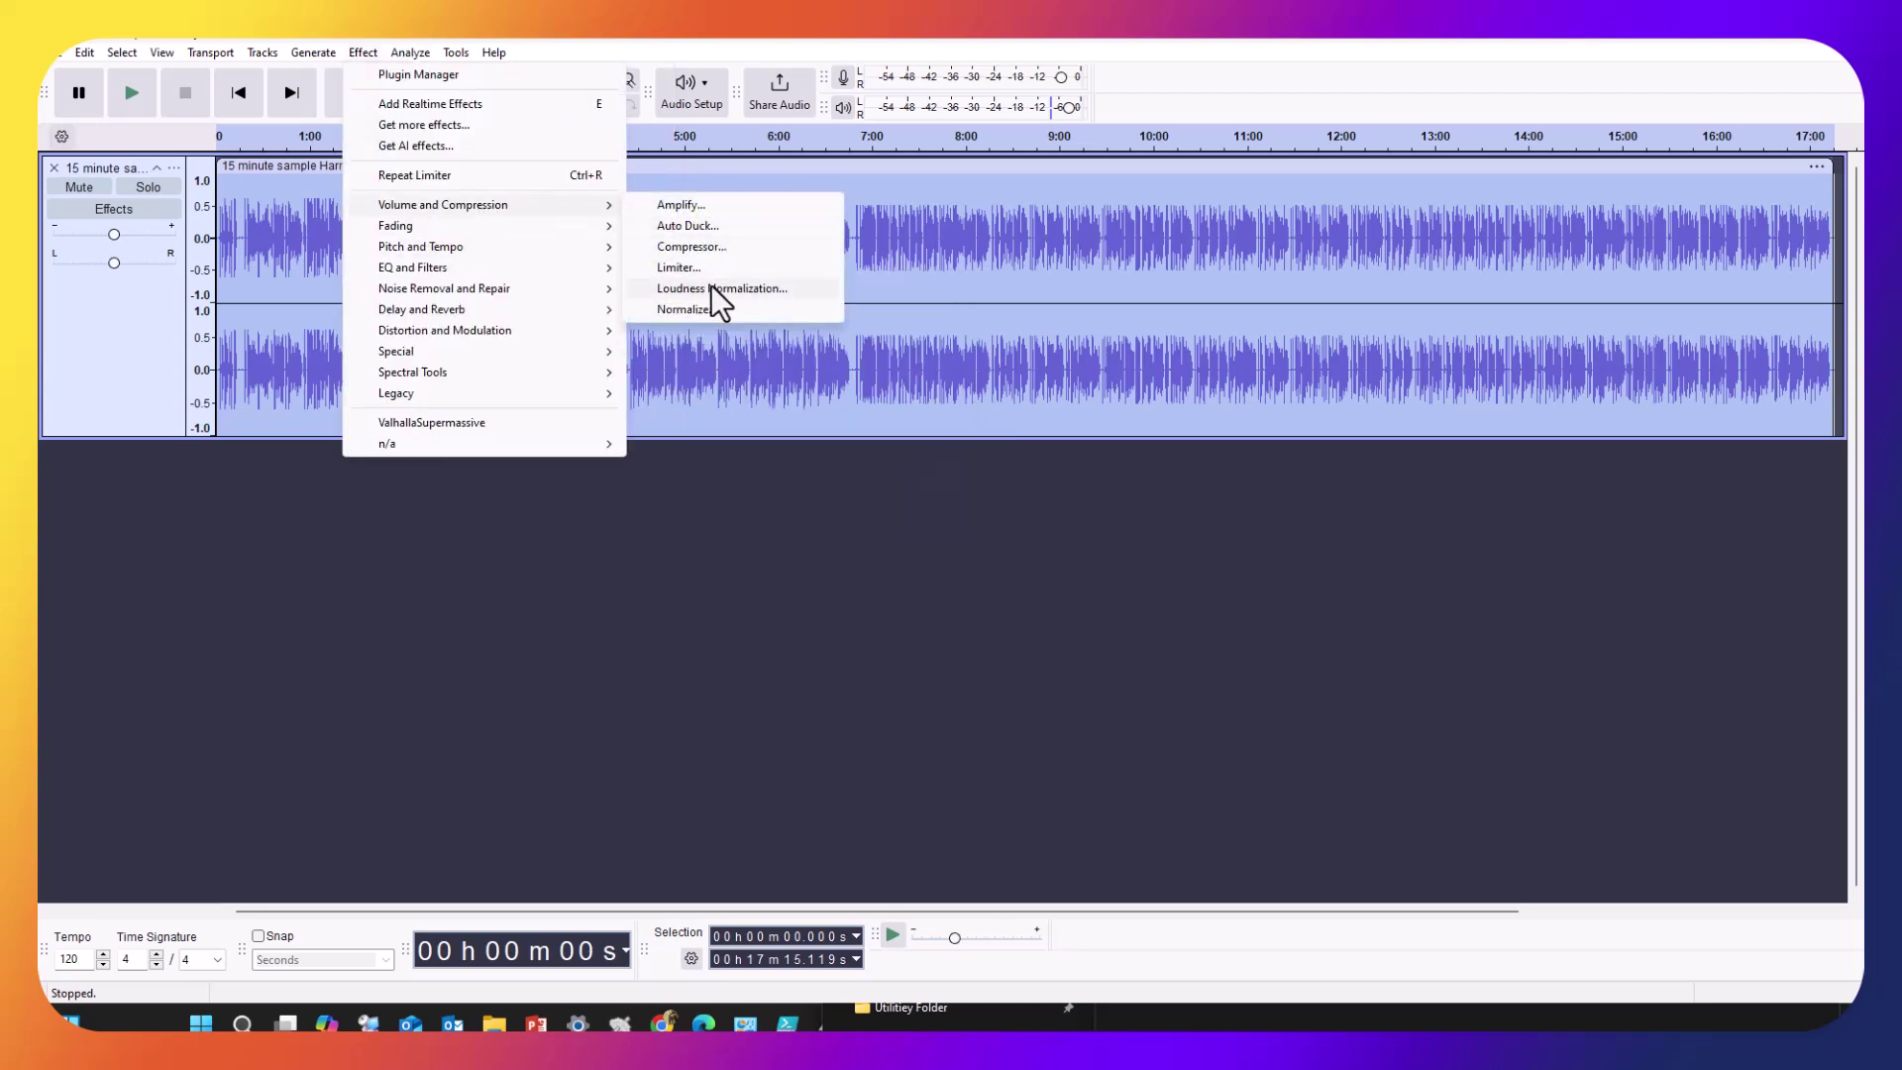
left_click(686, 268)
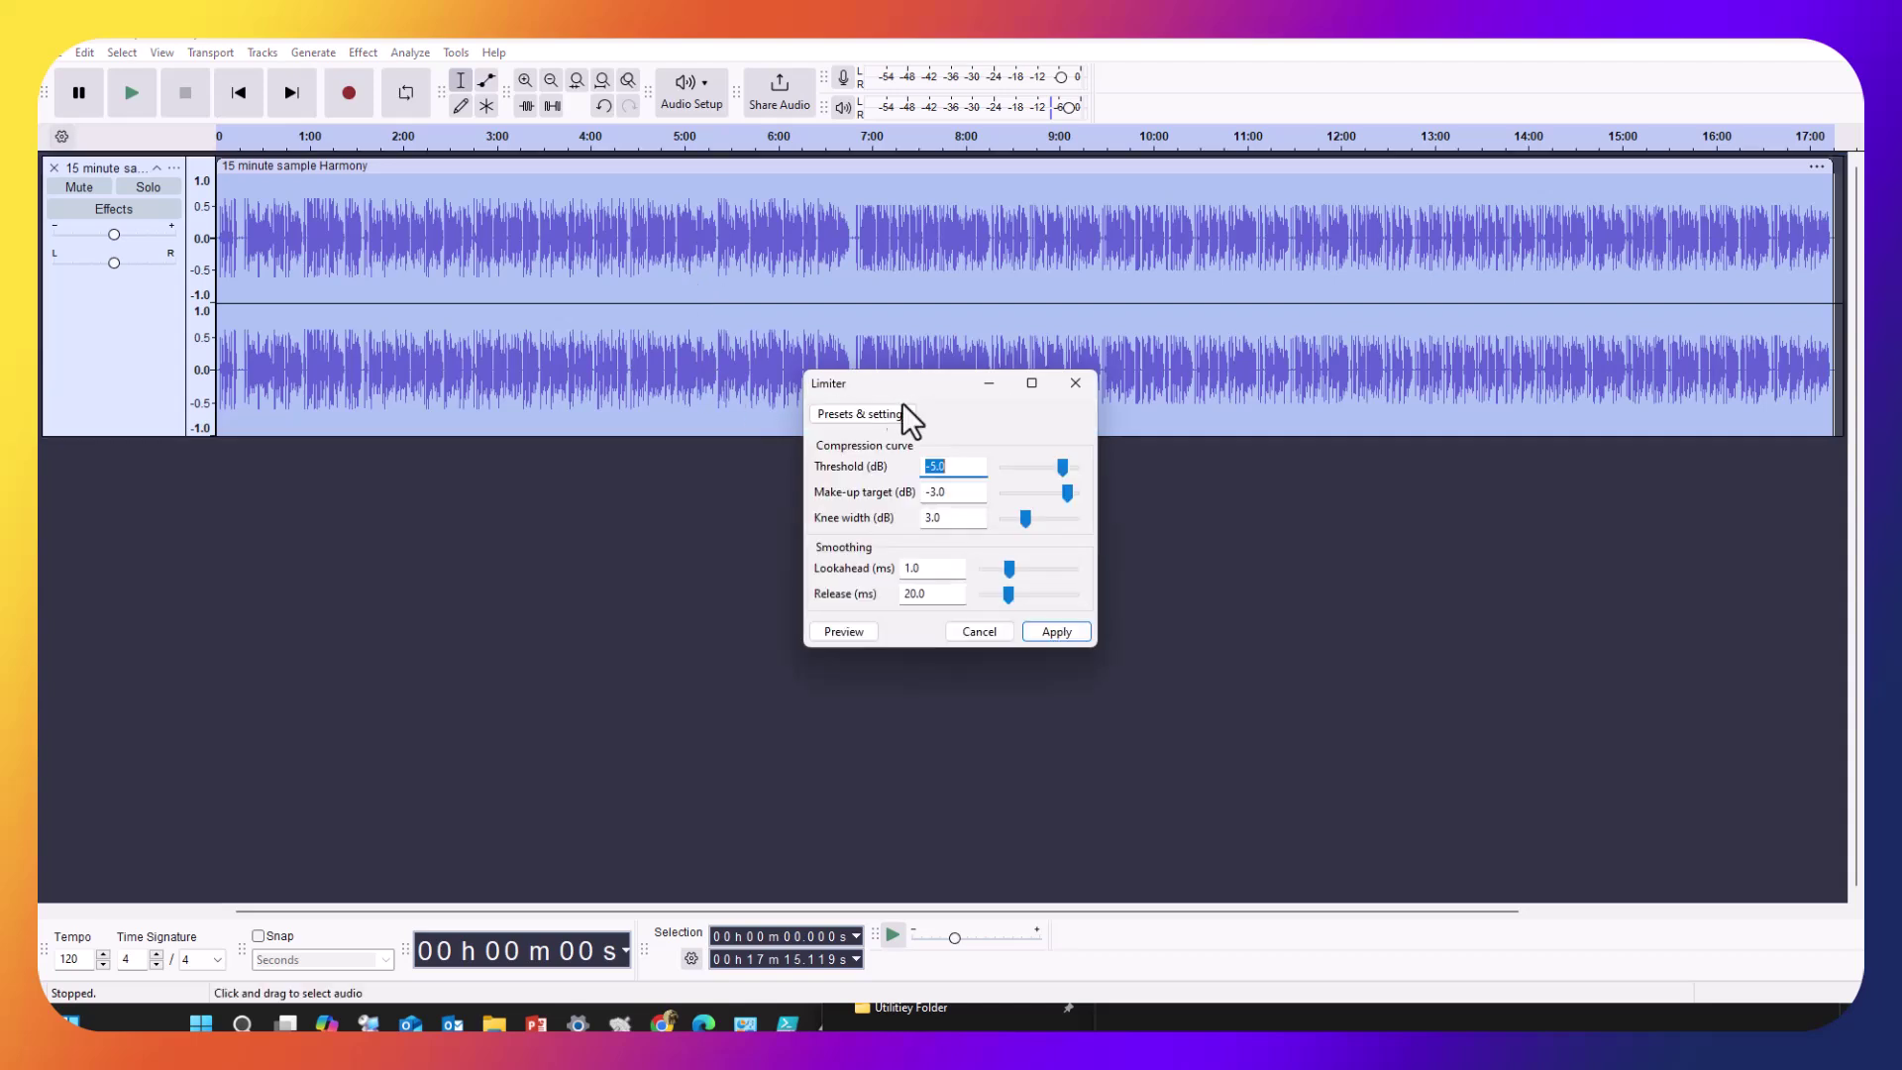
left_click(979, 631)
Try switching Loudness Normalization from RMS to perceived loudness for the whole track, and cancel the effect
left_click(406, 54)
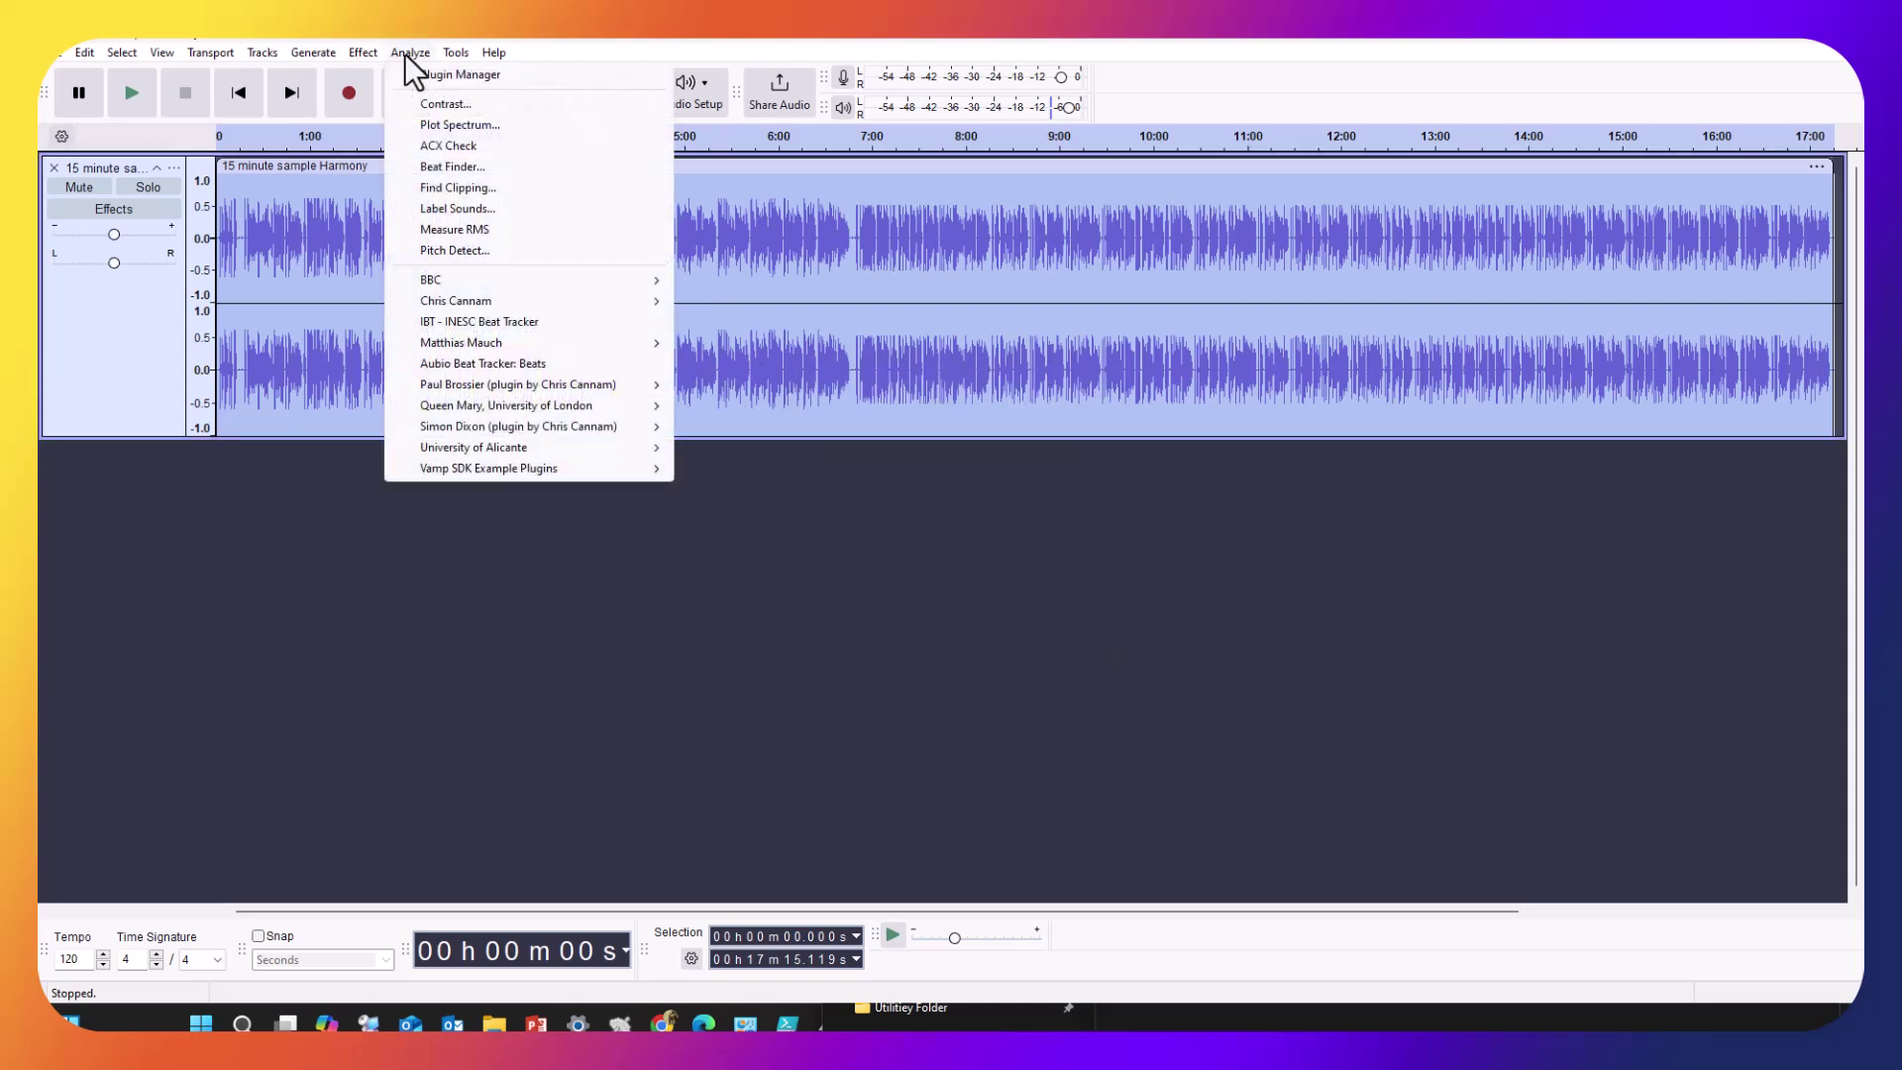
mouse_move(477, 205)
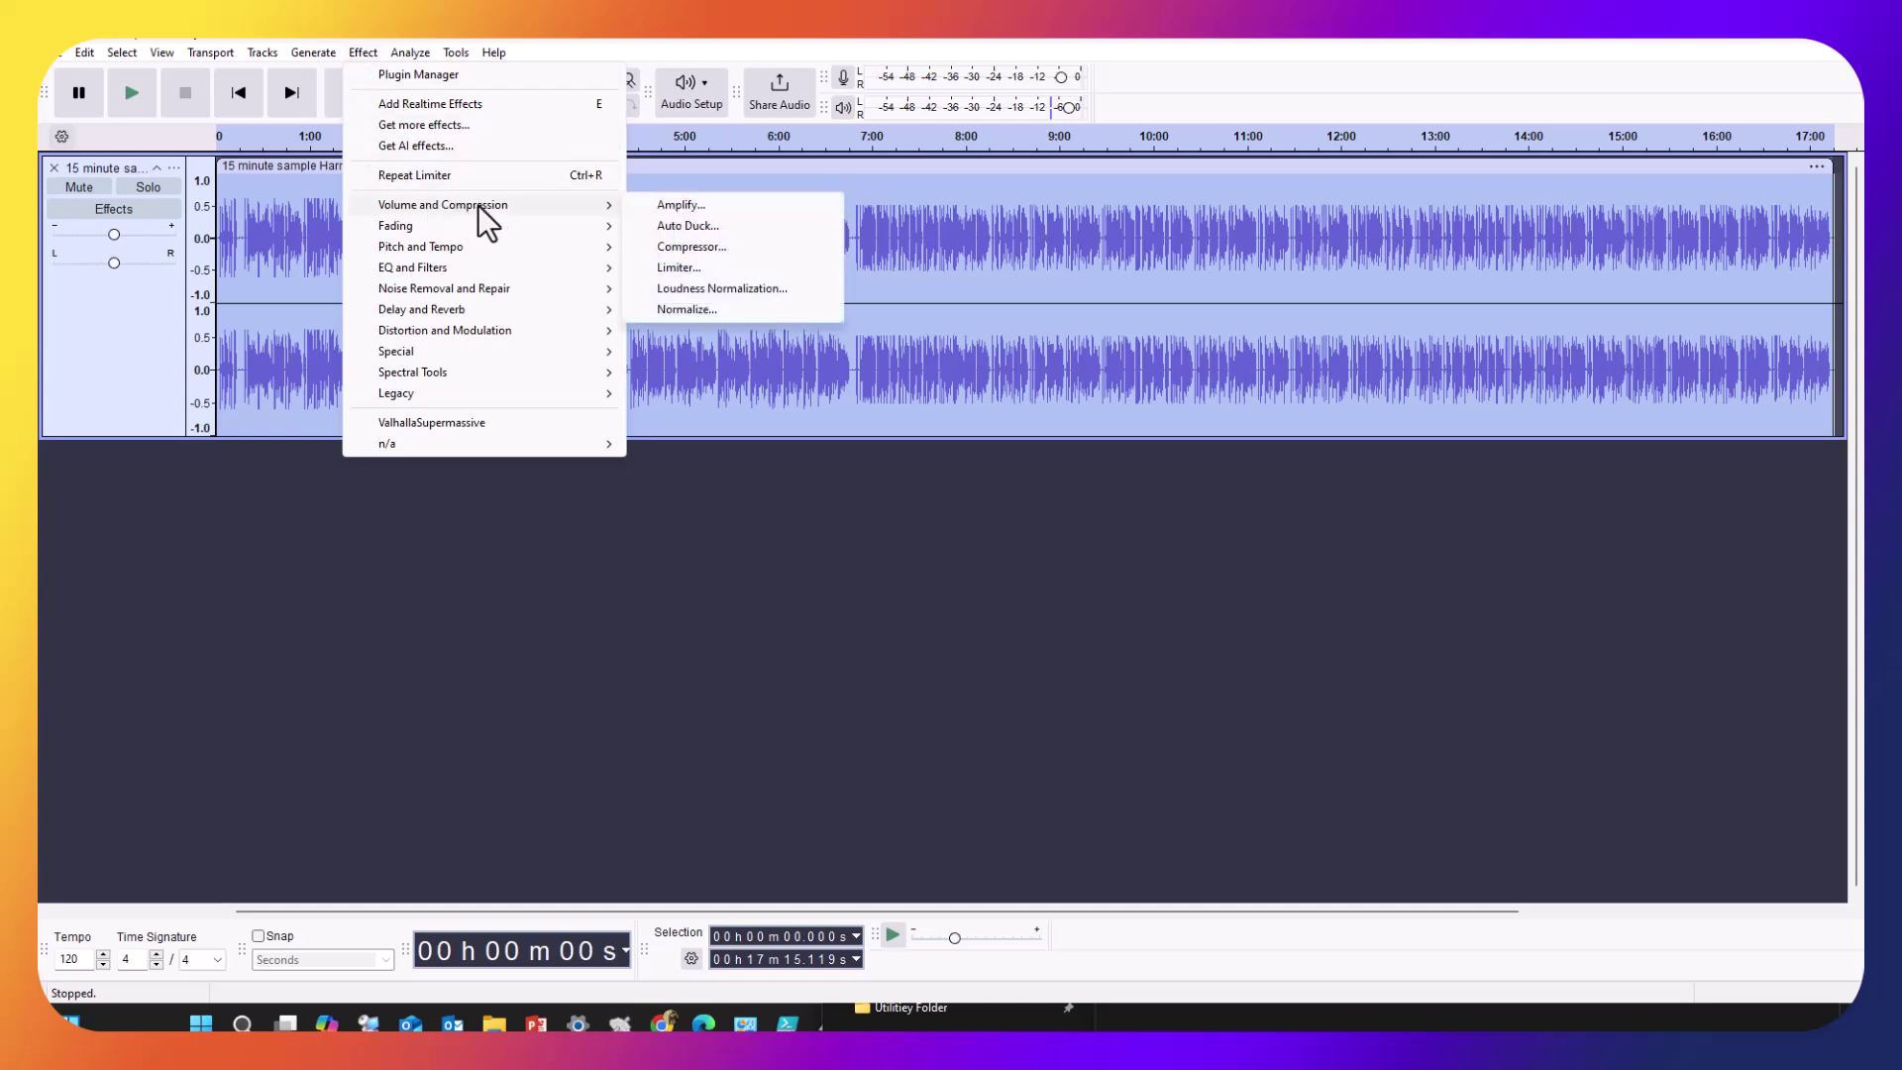
left_click(747, 293)
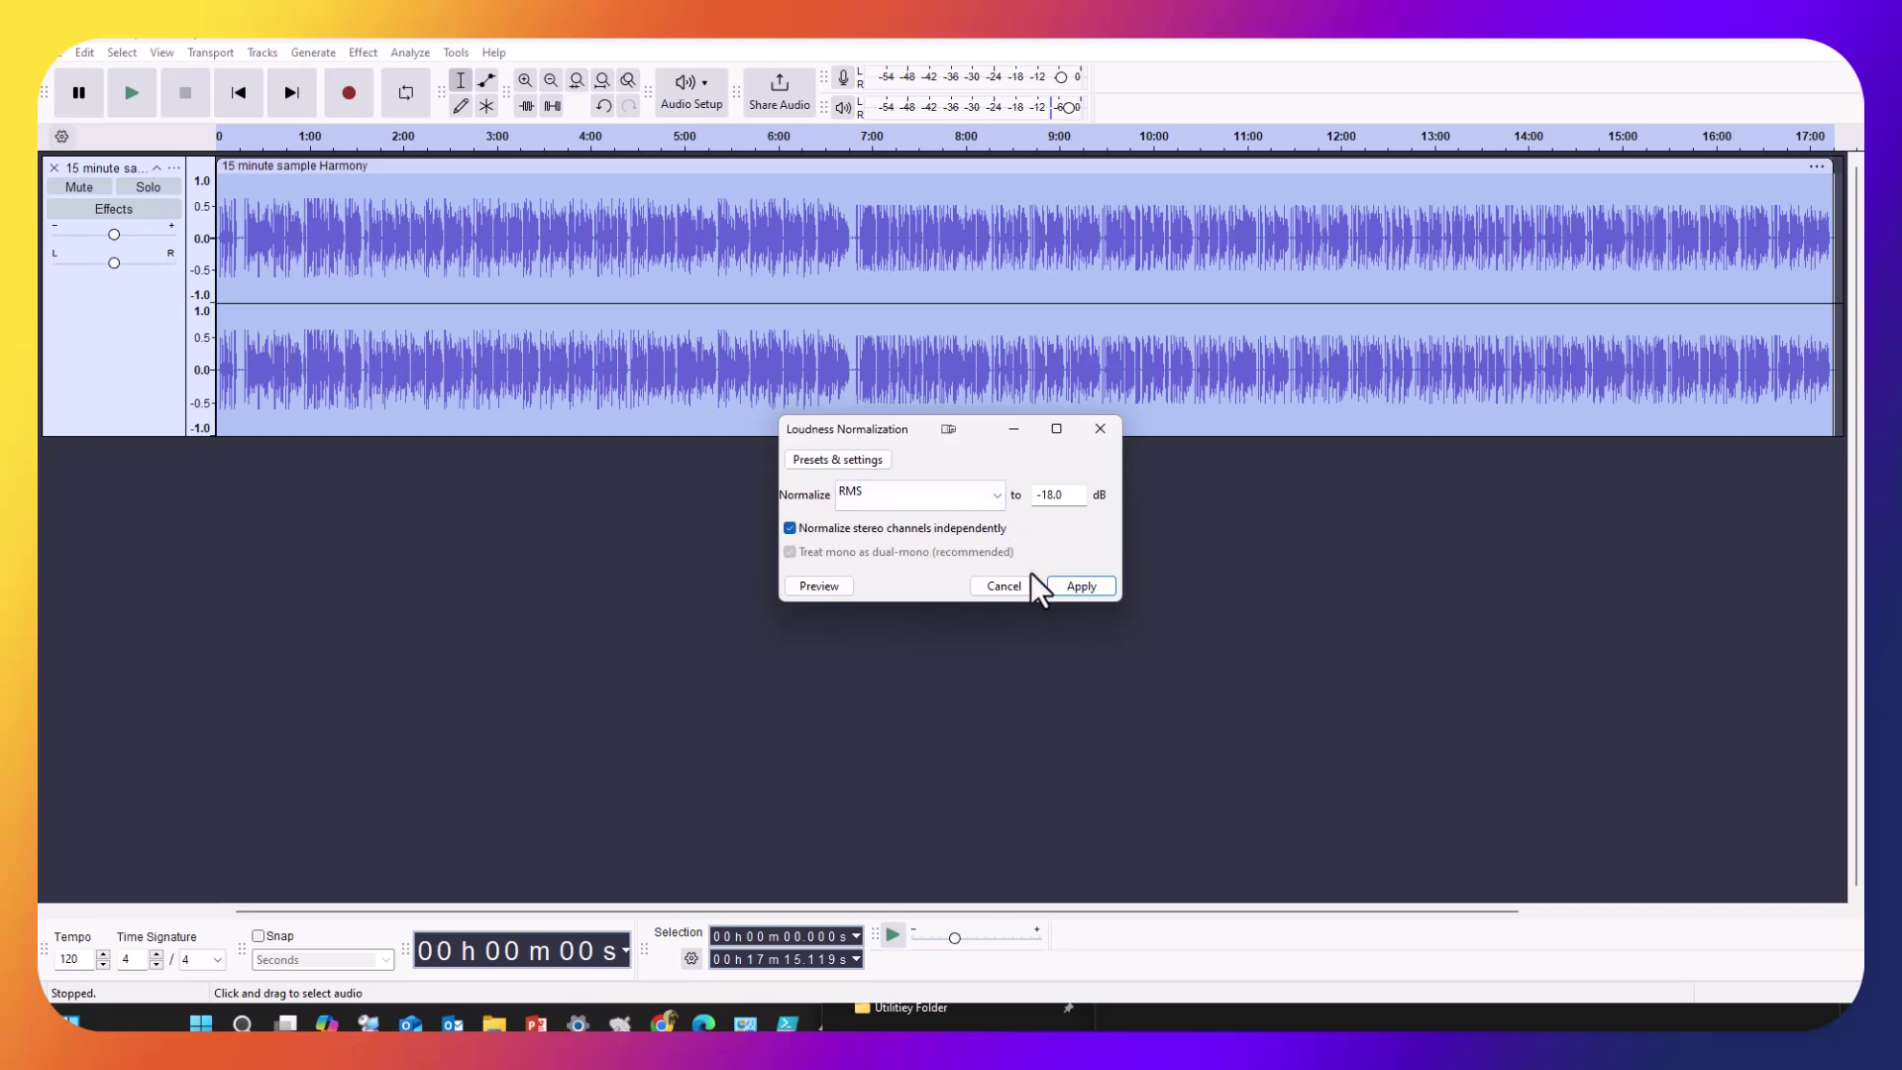
left_click(998, 496)
left_click(917, 521)
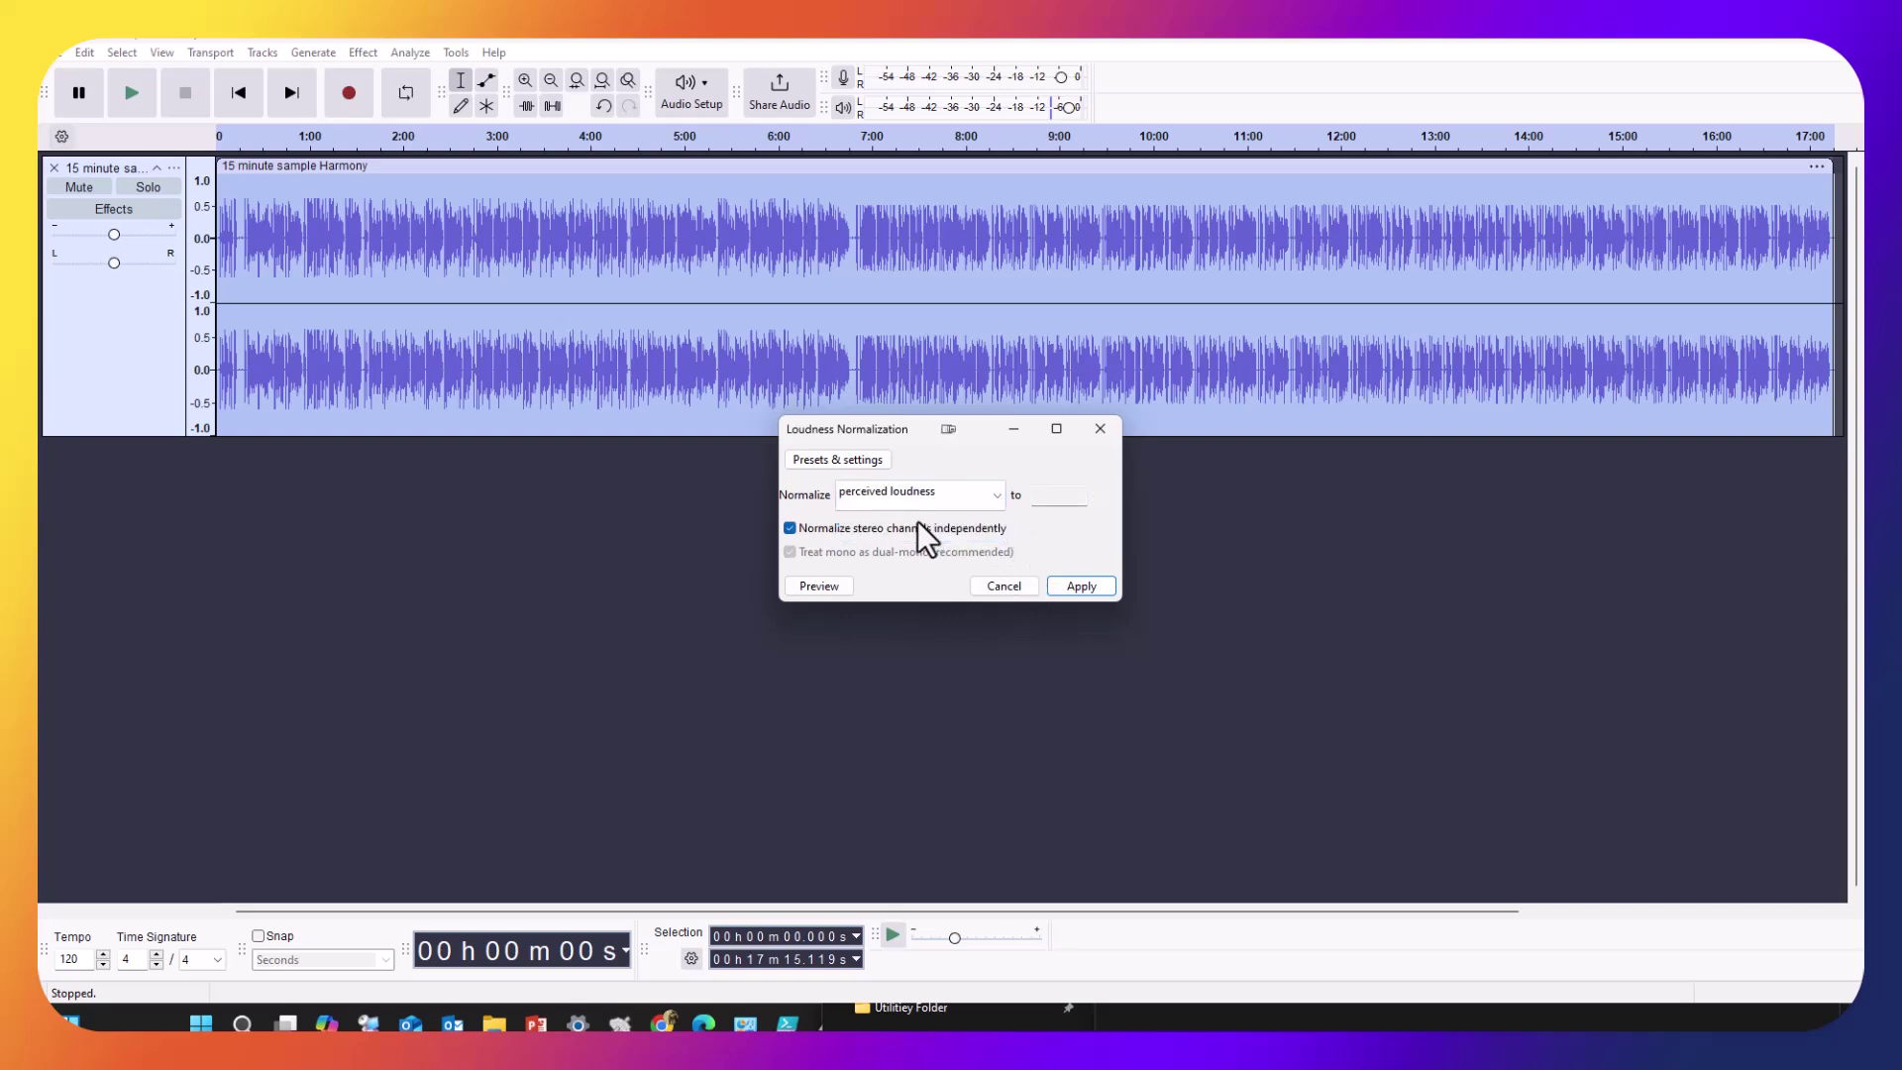
left_click(1002, 585)
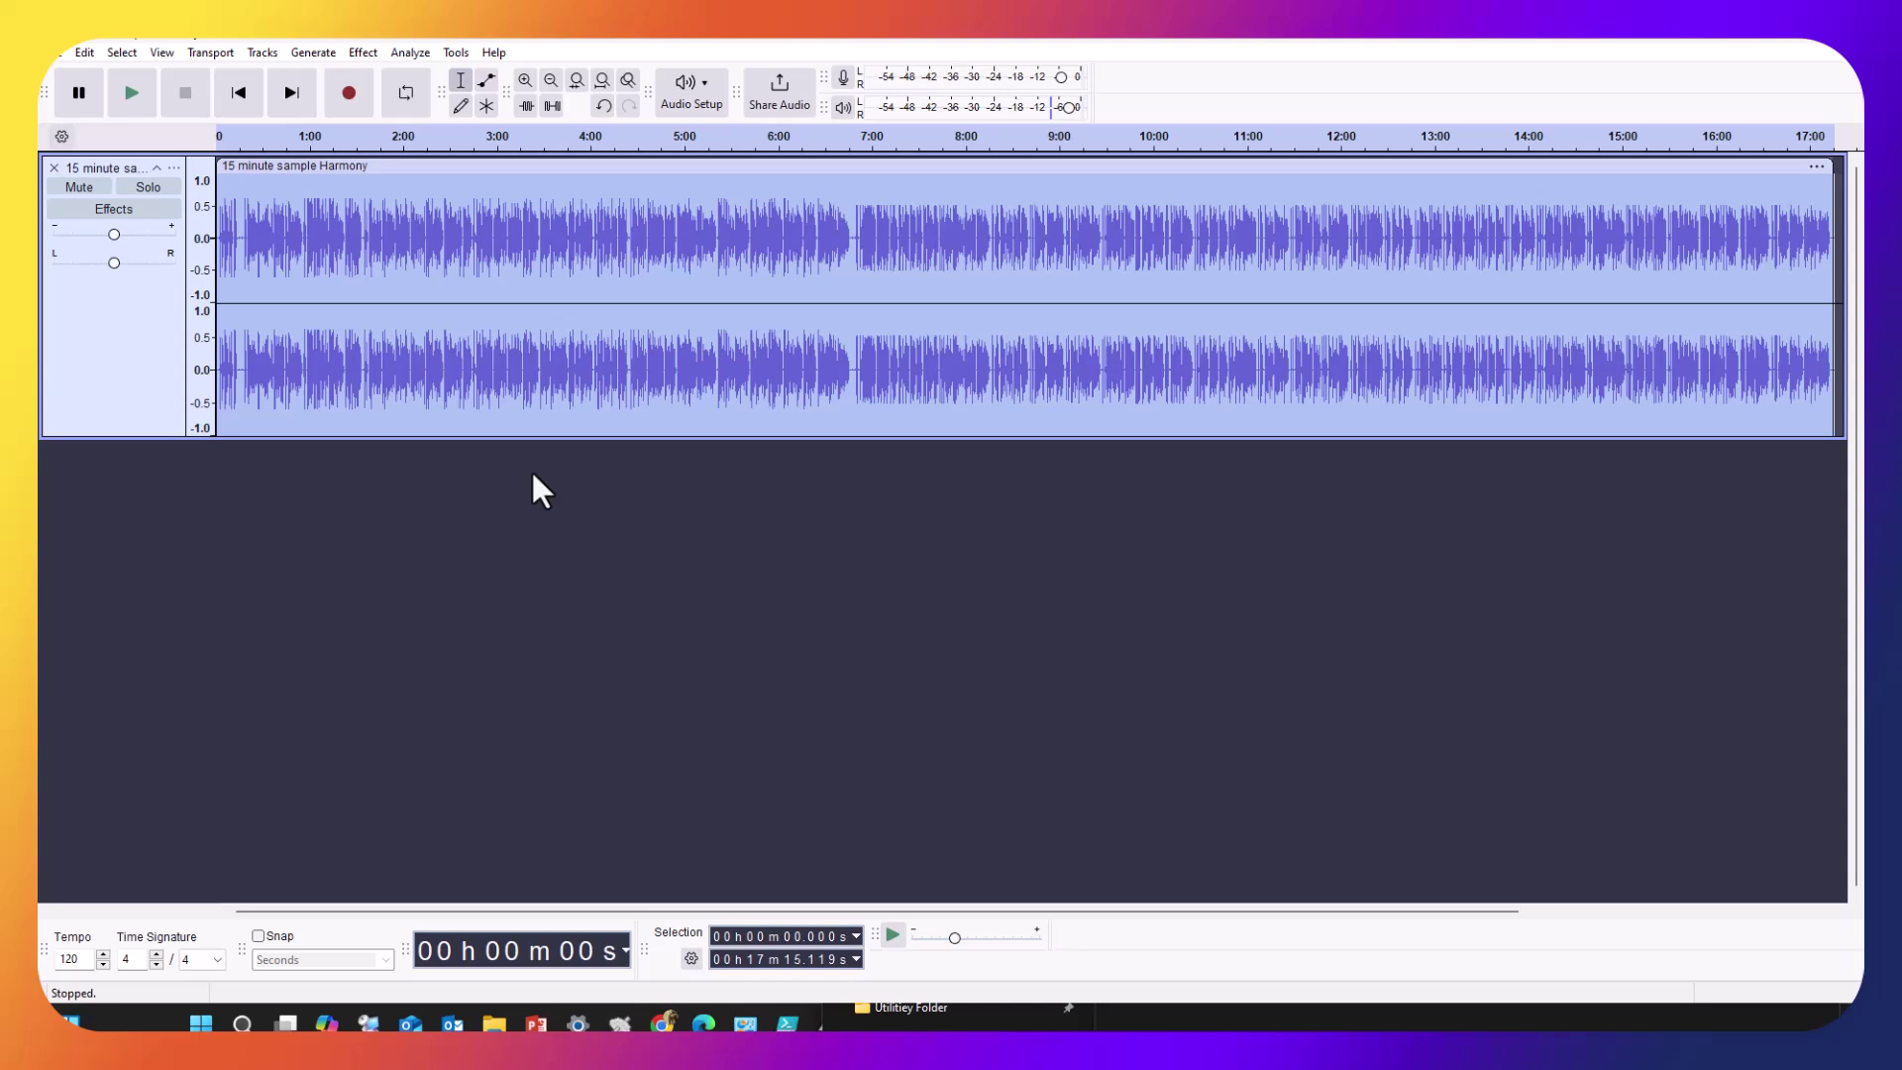
Repeat the ACX Check on the full stereo track and dismiss the report
left_click(412, 52)
left_click(447, 145)
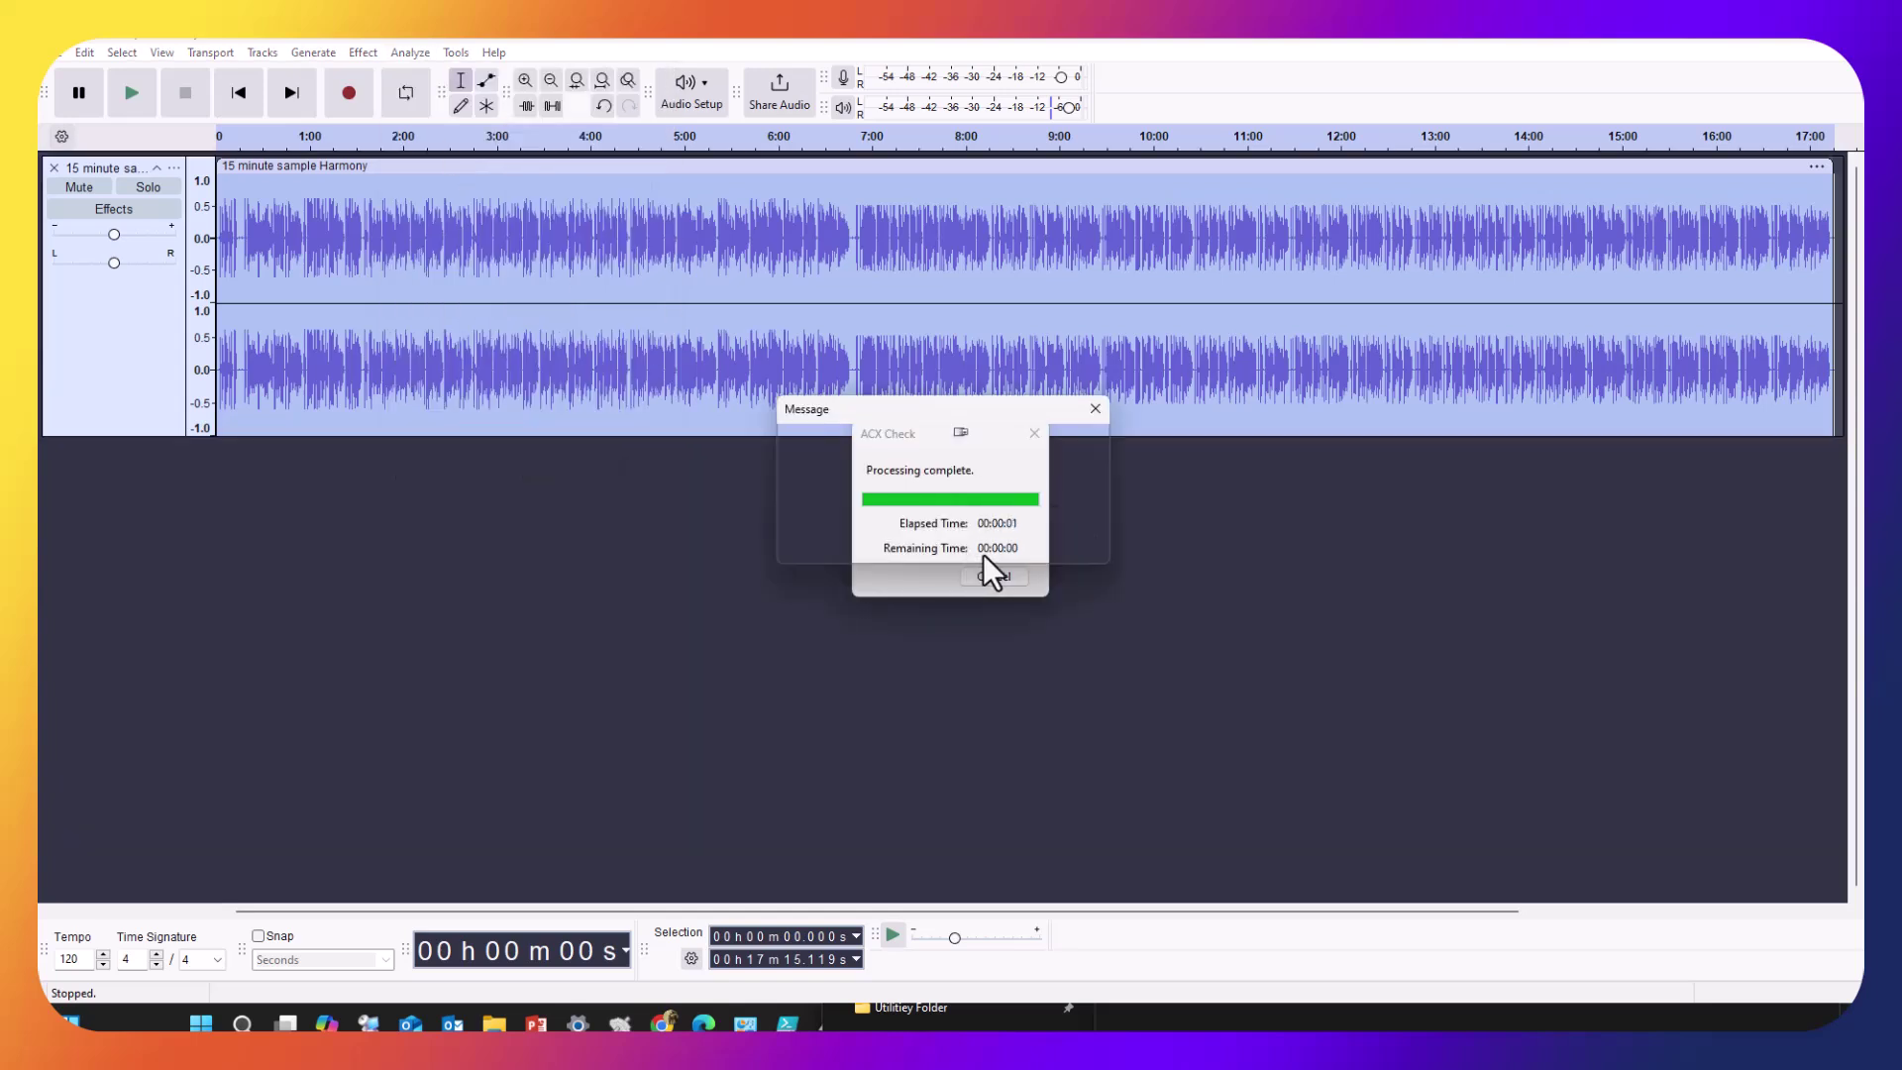
left_click(1067, 543)
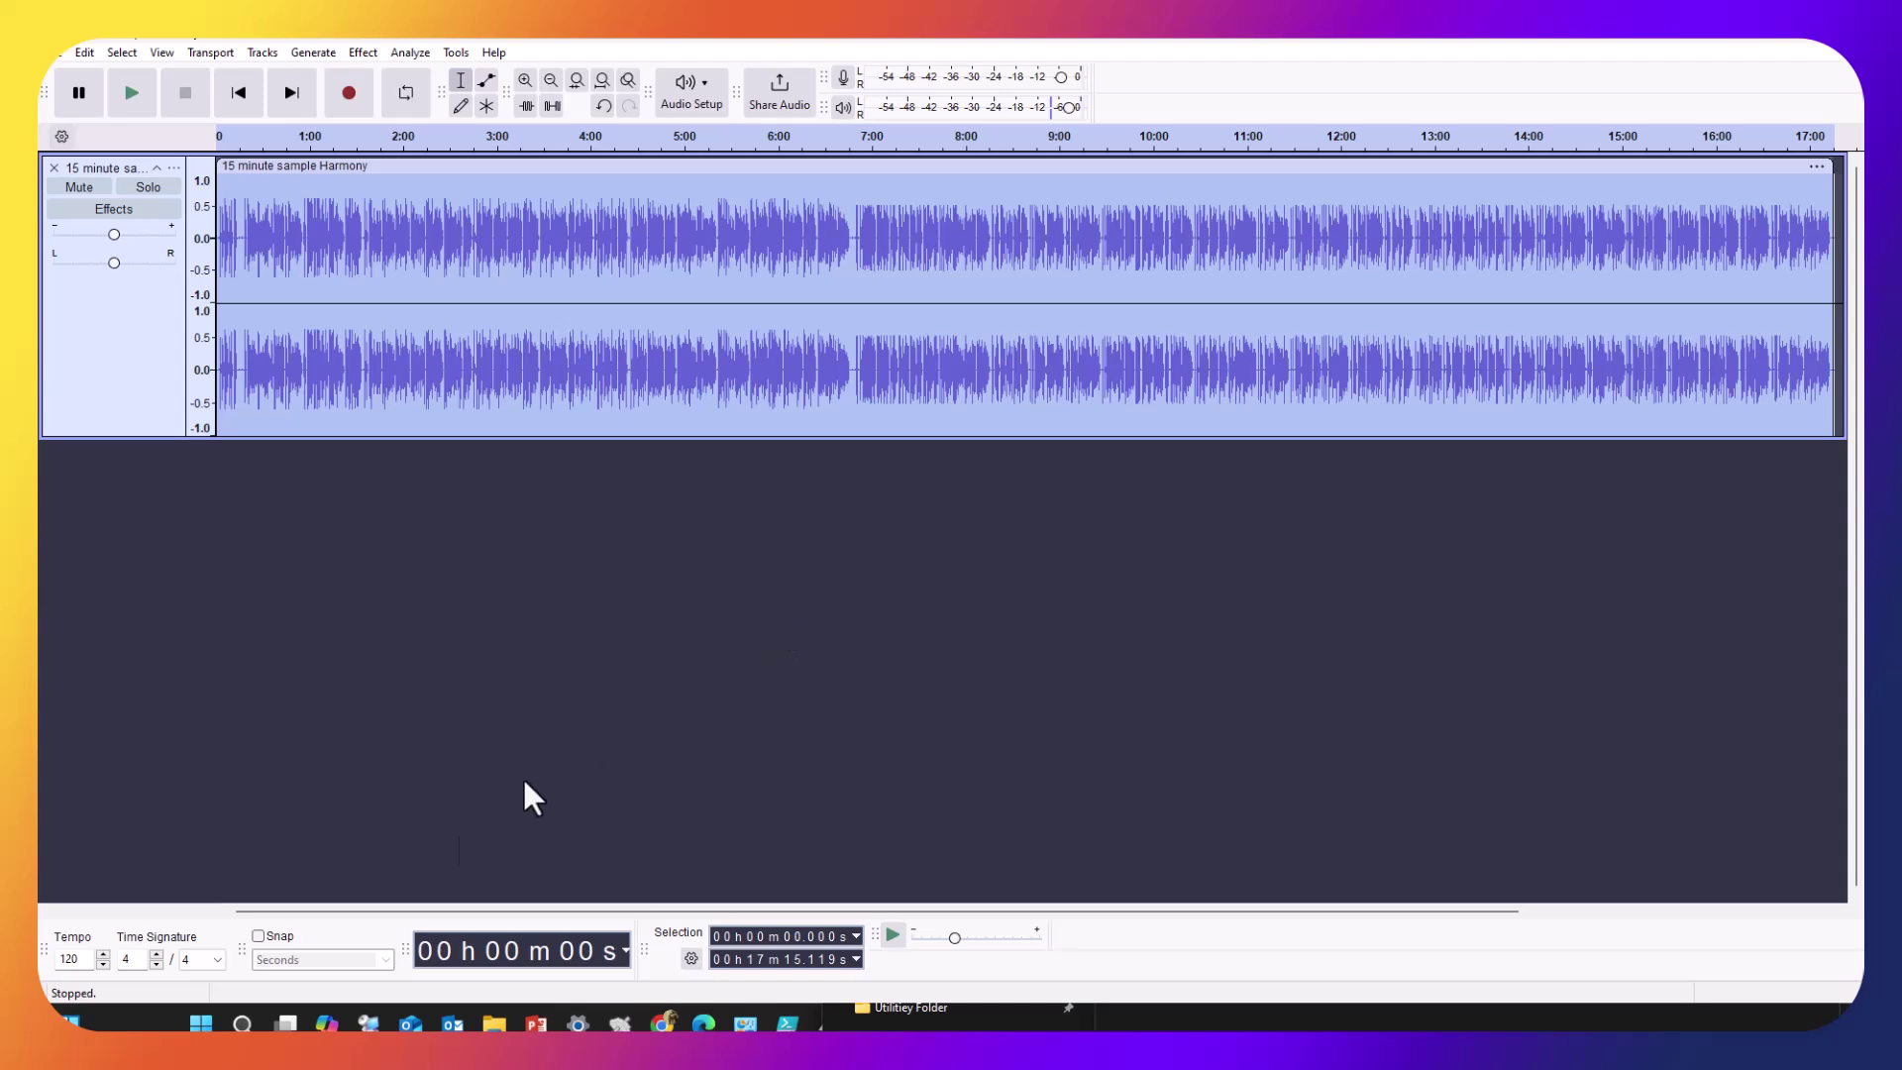